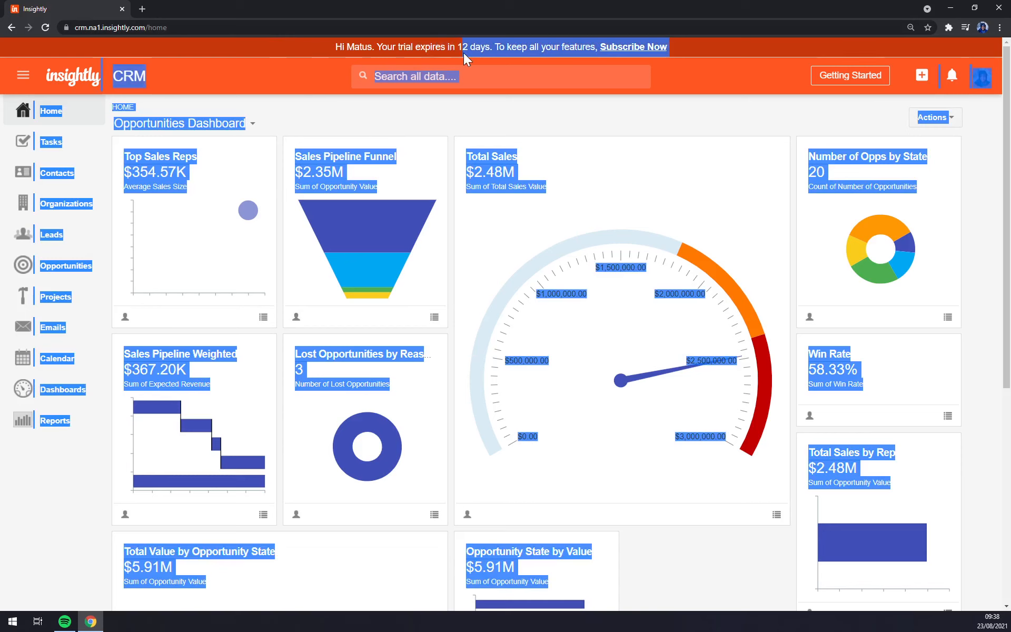
# Step: Clear the page-wide text selection on the Opportunities Dashboard
pyautogui.click(409, 114)
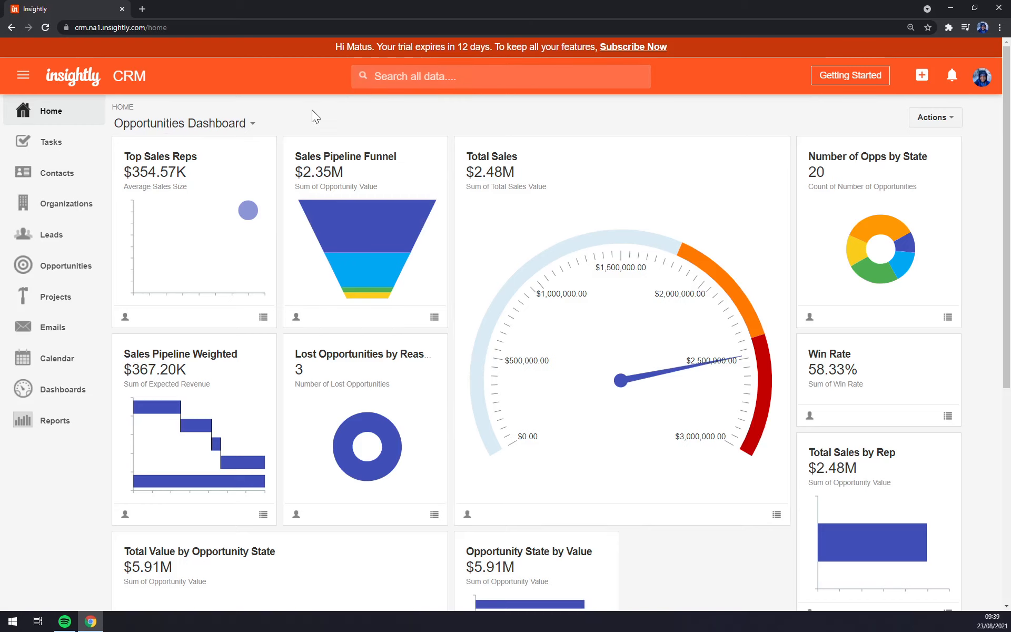
pyautogui.scroll(-3, 126, 111)
pyautogui.scroll(3, 56, 112)
# Step: Switch the Home view to Recent Activity, then back to the Opportunities Dashboard
pyautogui.click(187, 124)
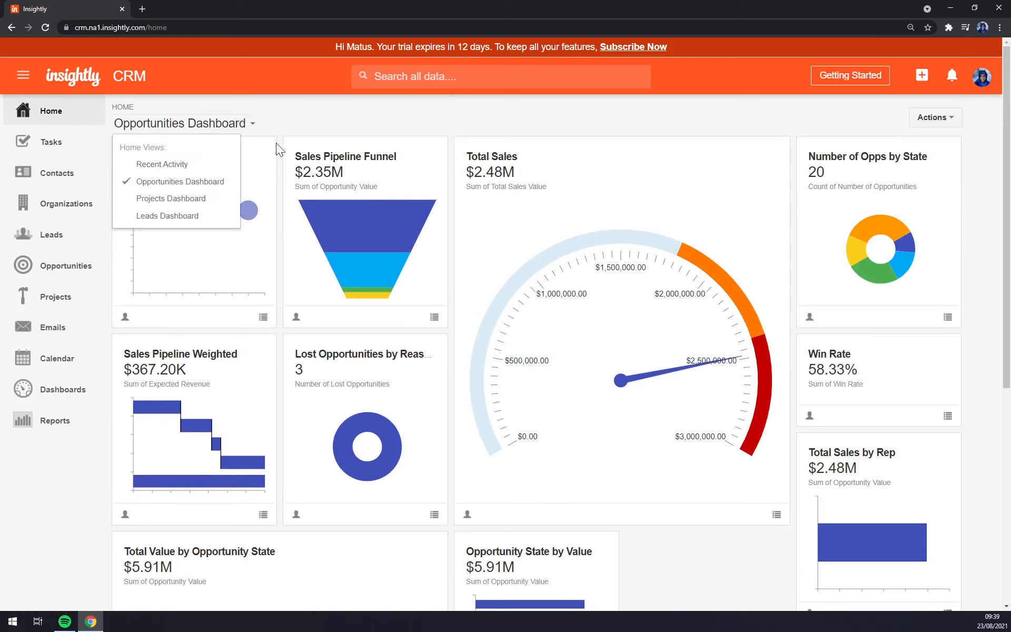
pyautogui.click(334, 128)
pyautogui.click(242, 126)
pyautogui.click(153, 165)
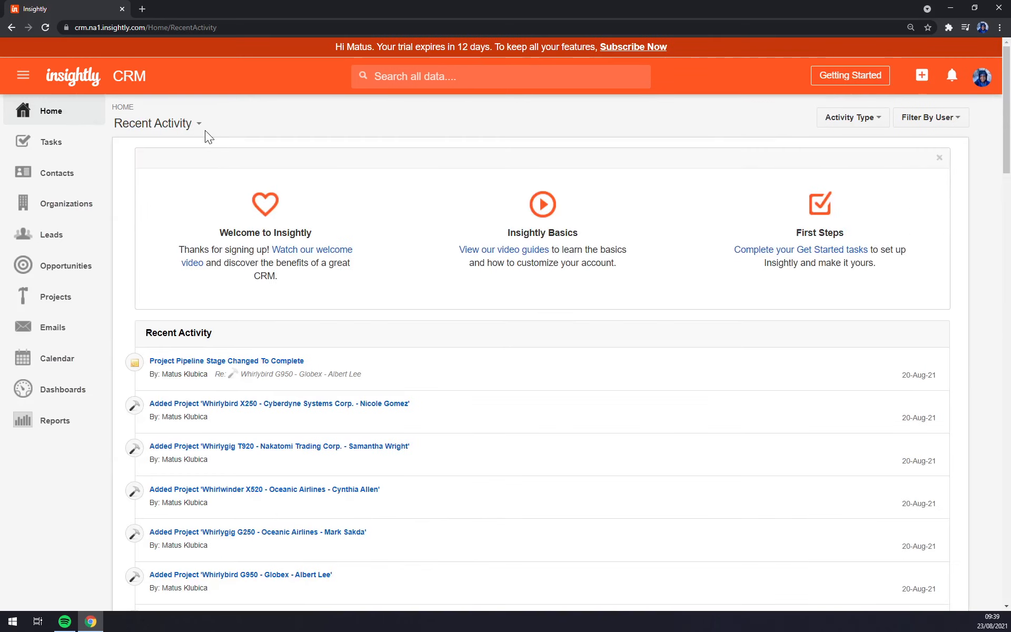
pyautogui.click(193, 127)
pyautogui.scroll(-7, 437, 345)
pyautogui.scroll(7, 429, 342)
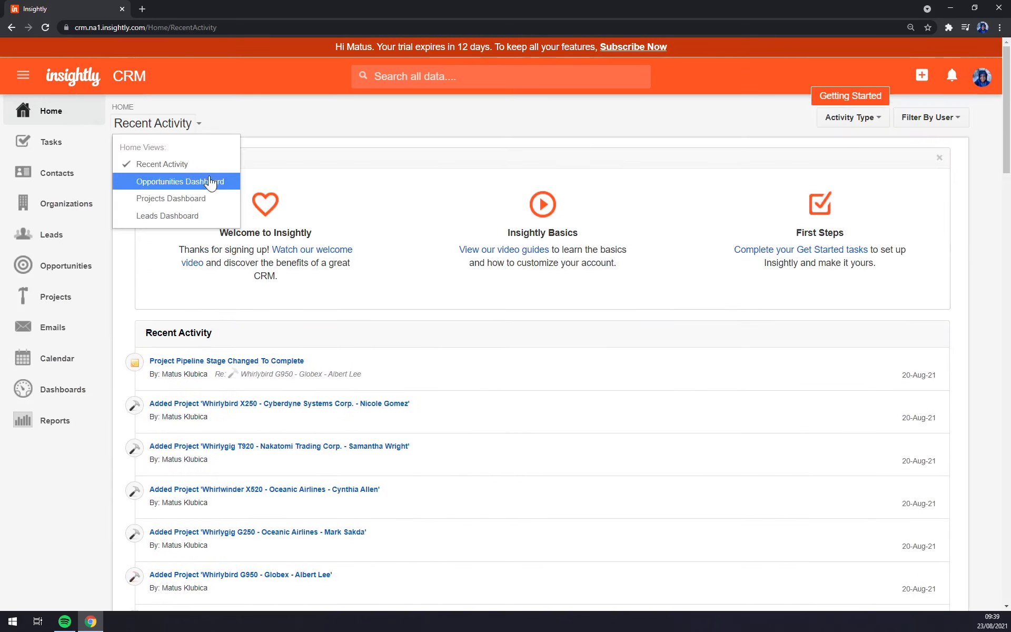
pyautogui.click(133, 187)
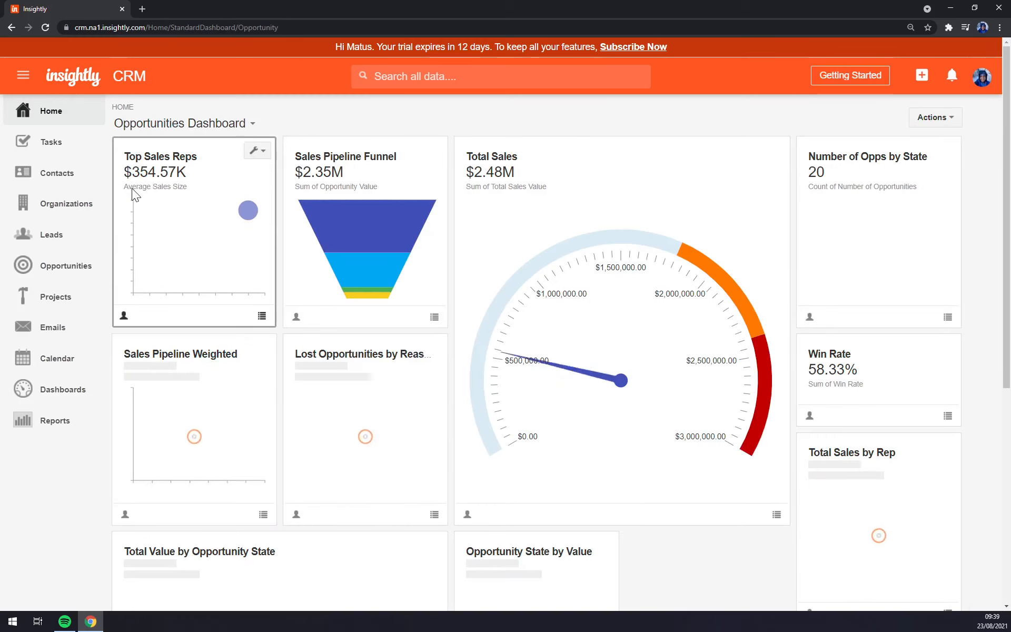
# Step: Toggle dashboard auto-refresh and set all dashboard cards to medium size
pyautogui.click(932, 117)
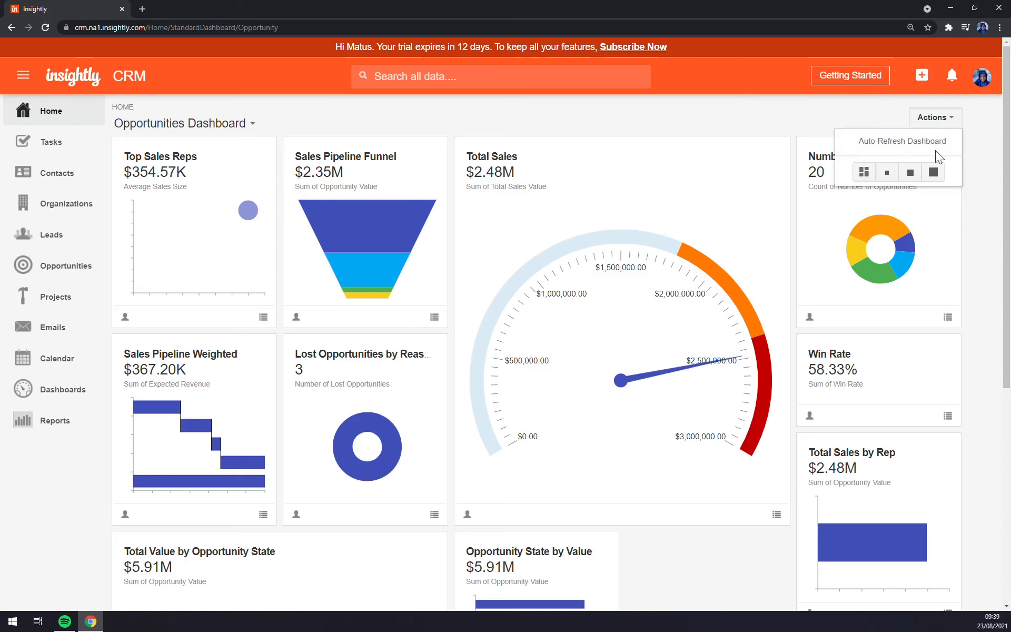
pyautogui.click(885, 142)
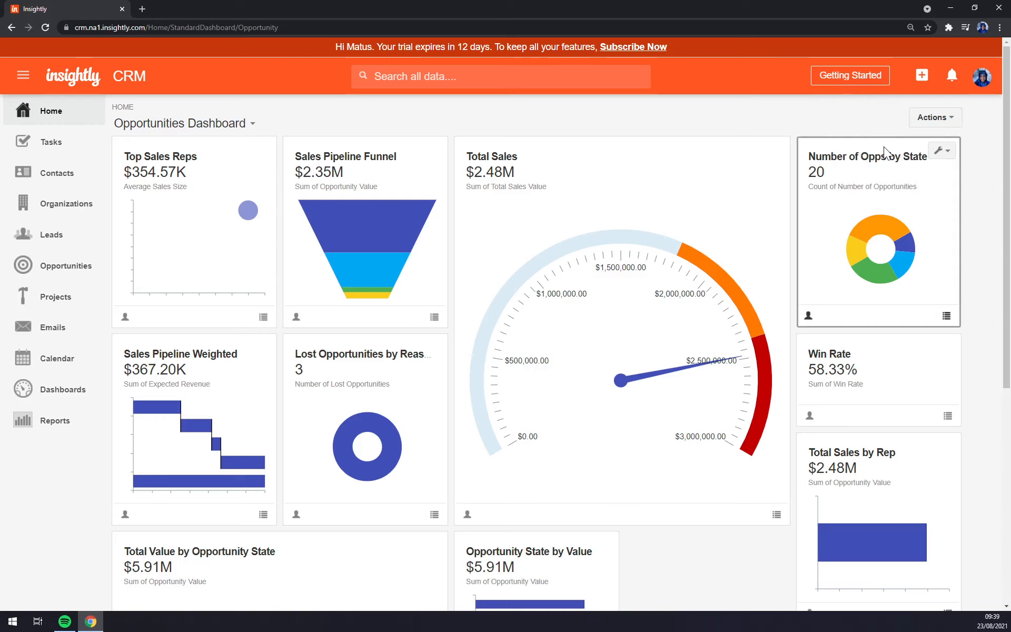
pyautogui.click(935, 119)
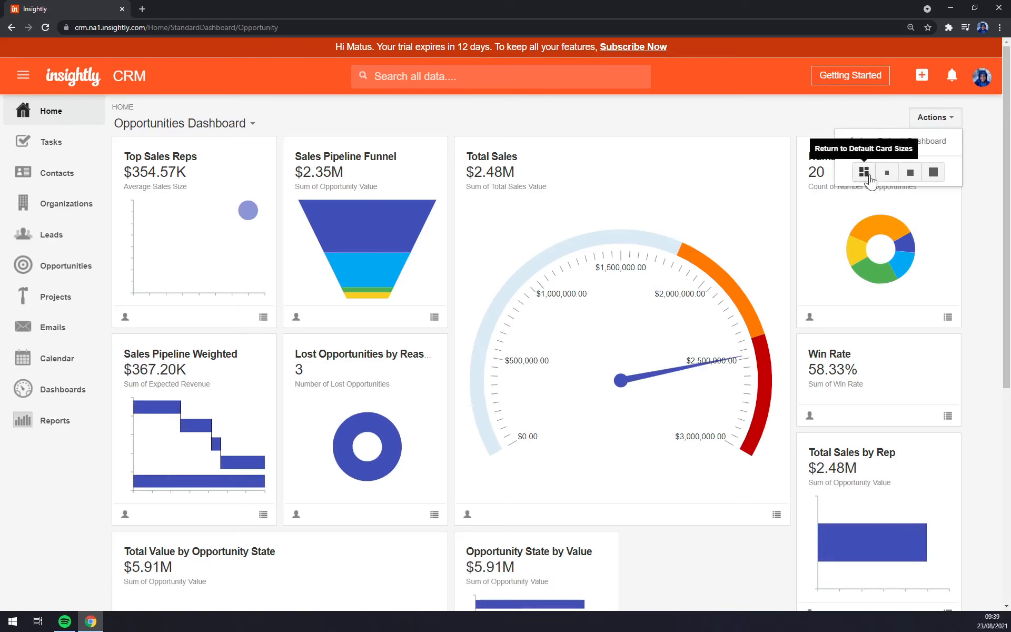
pyautogui.click(911, 173)
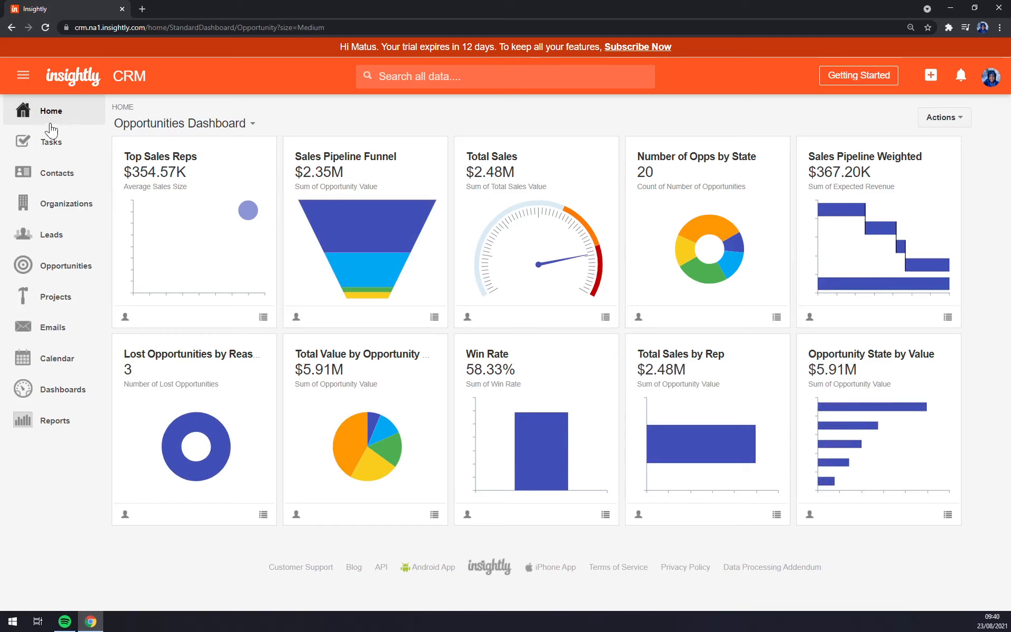
# Step: Browse the Tasks, Contacts, Organizations, Leads and Opportunities lists from the sidebar
pyautogui.click(57, 152)
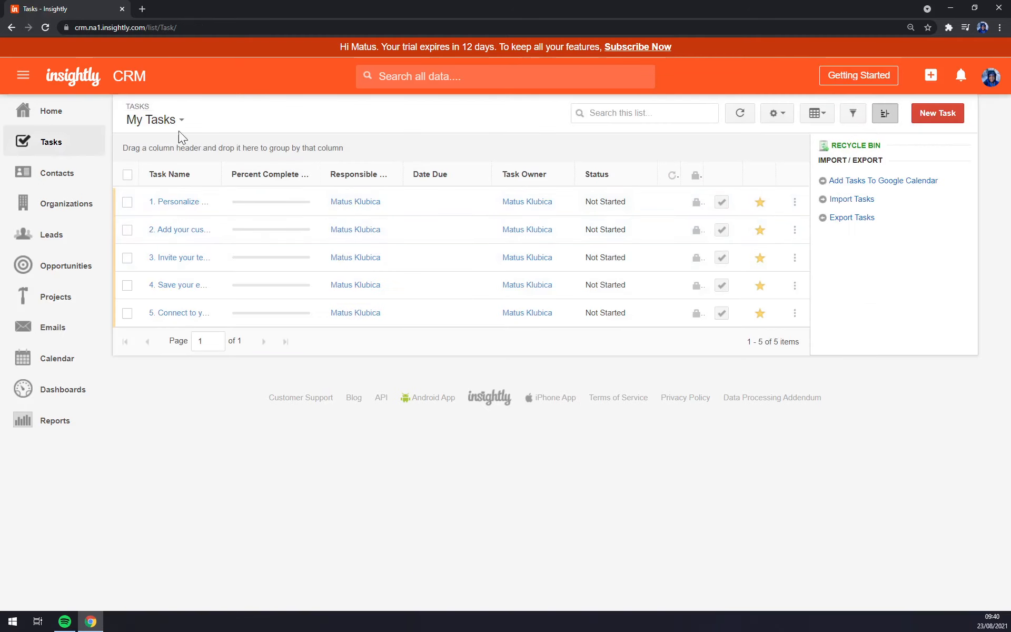
pyautogui.click(58, 170)
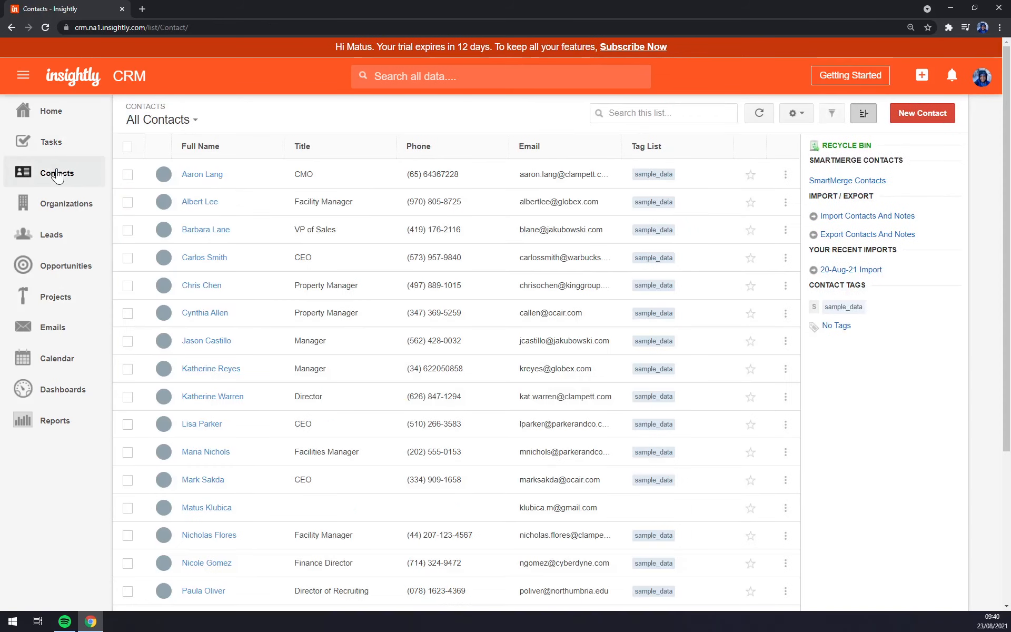
pyautogui.scroll(-3, 313, 229)
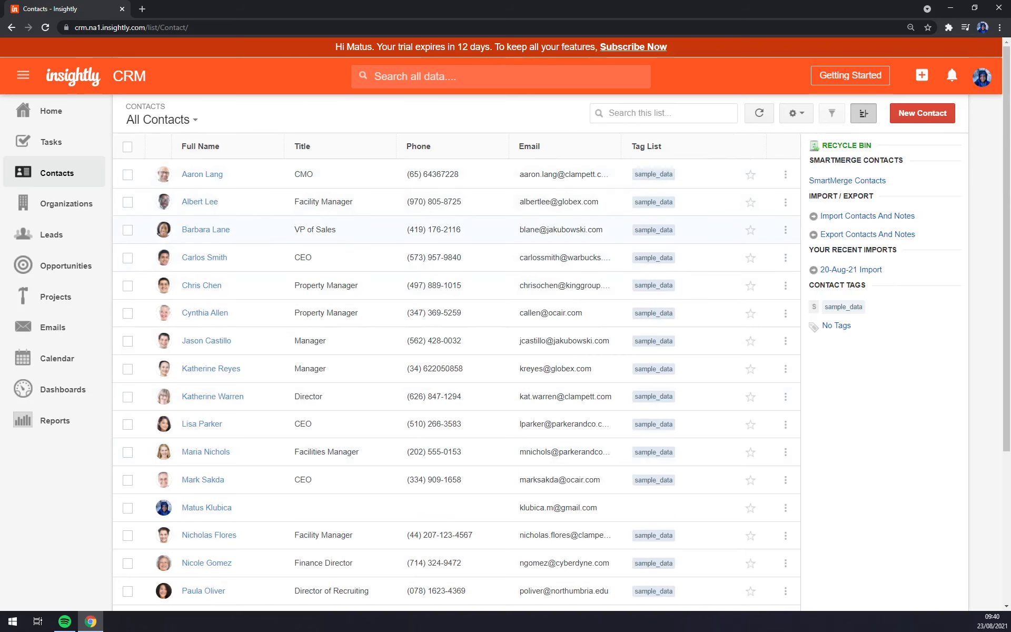
pyautogui.click(85, 211)
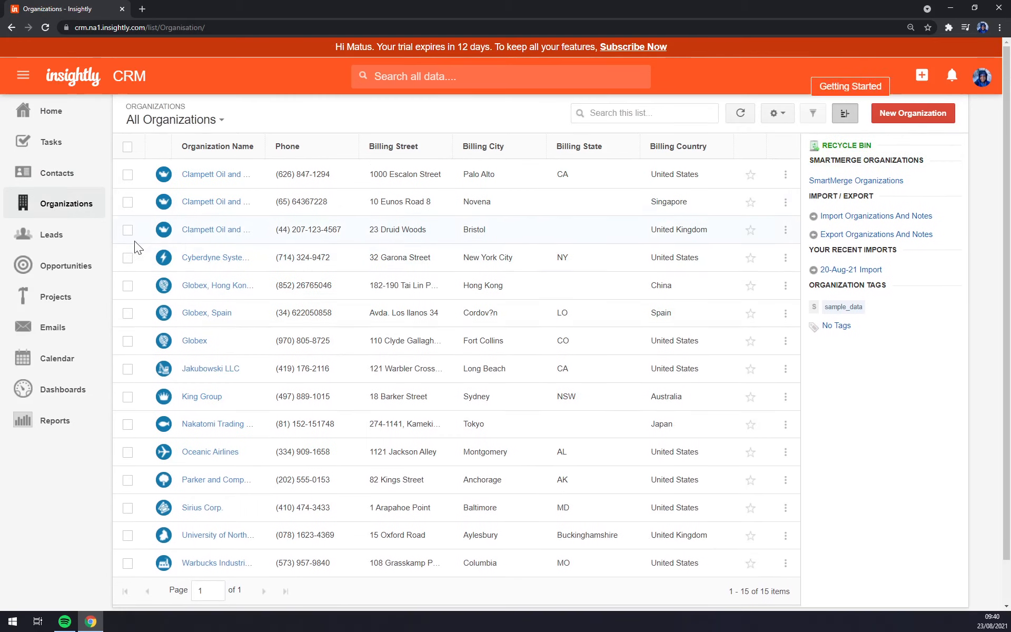
pyautogui.click(61, 237)
pyautogui.scroll(-2, 236, 202)
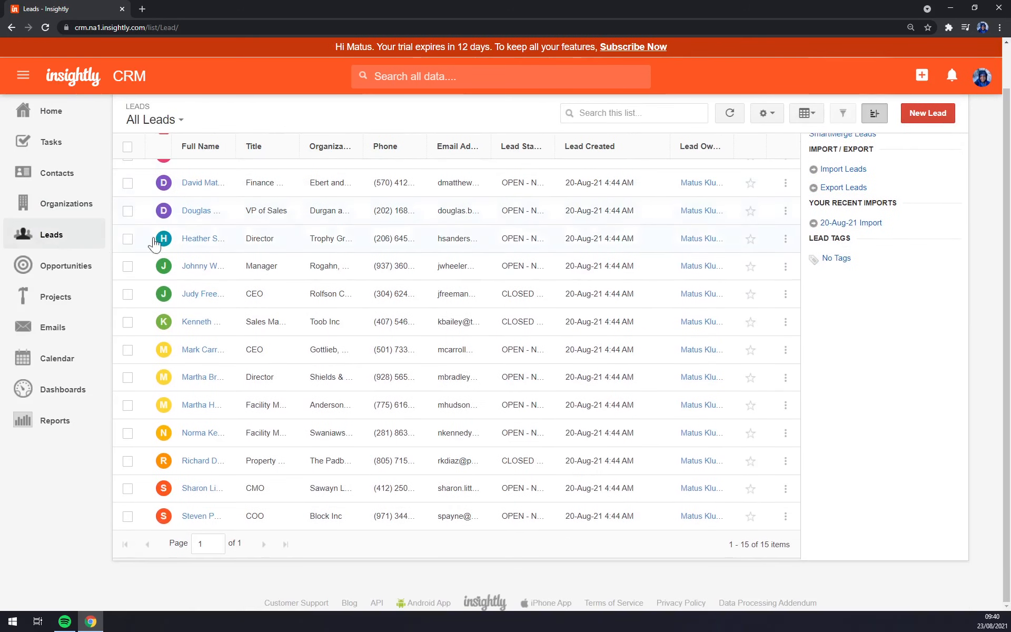
pyautogui.click(92, 270)
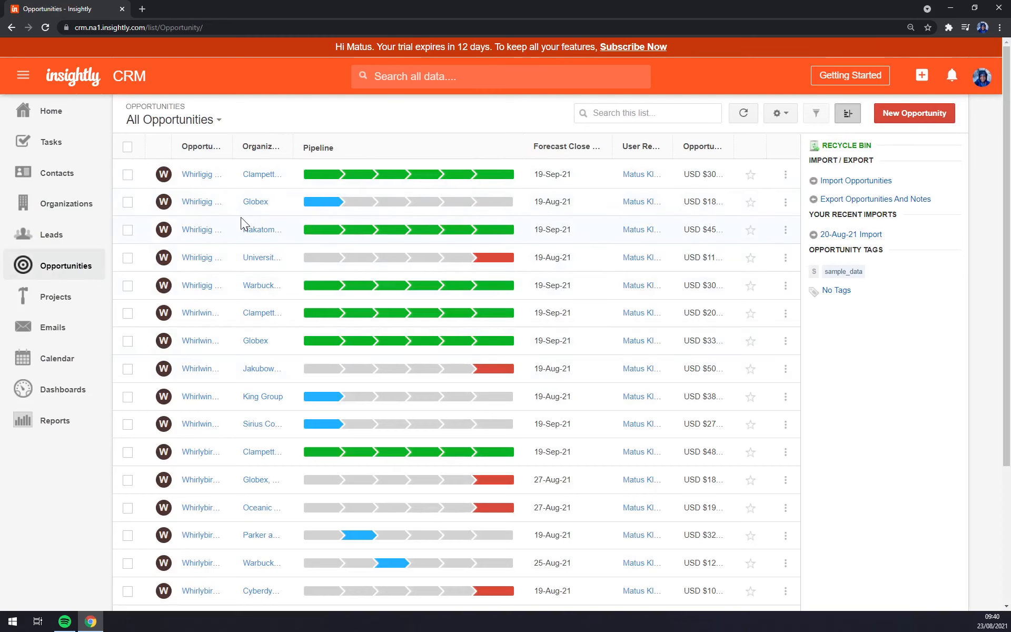
# Step: Visit Projects, Emails, Calendar, Dashboards and Reports, then show the account menu
pyautogui.click(89, 301)
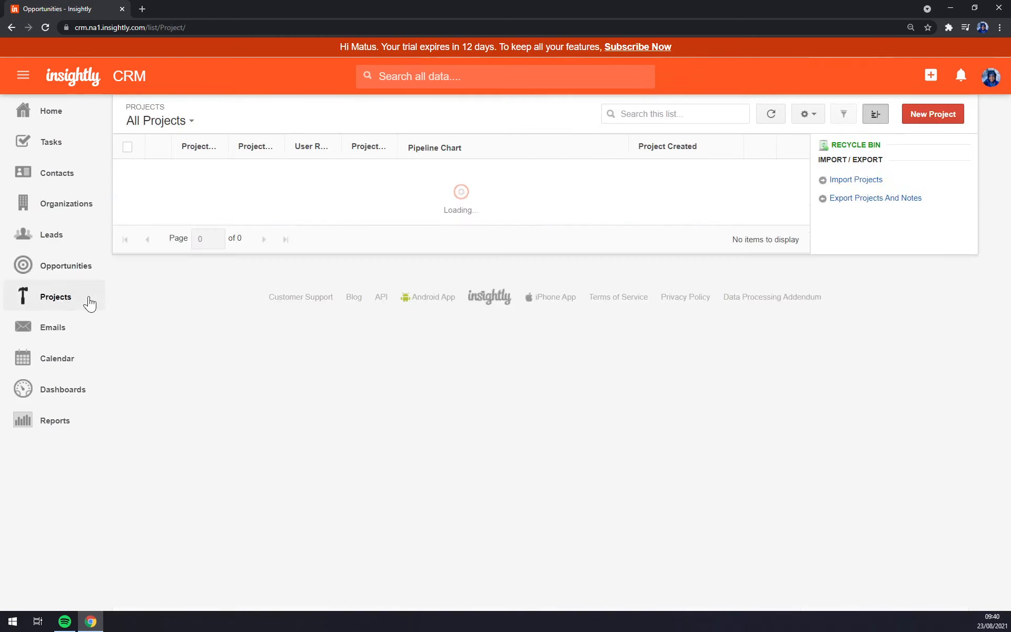
pyautogui.click(57, 336)
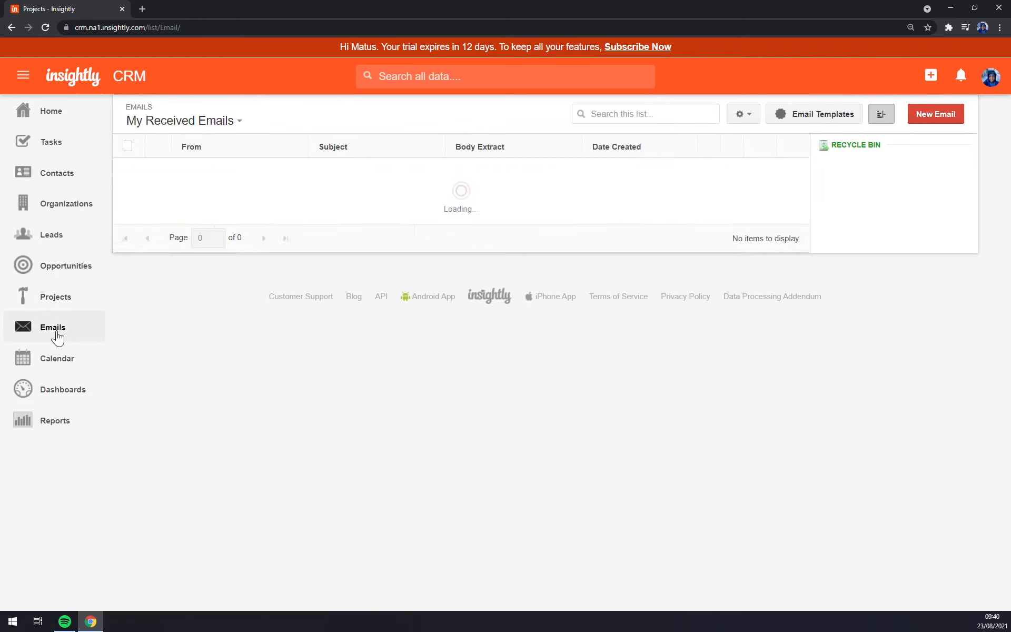
pyautogui.click(58, 362)
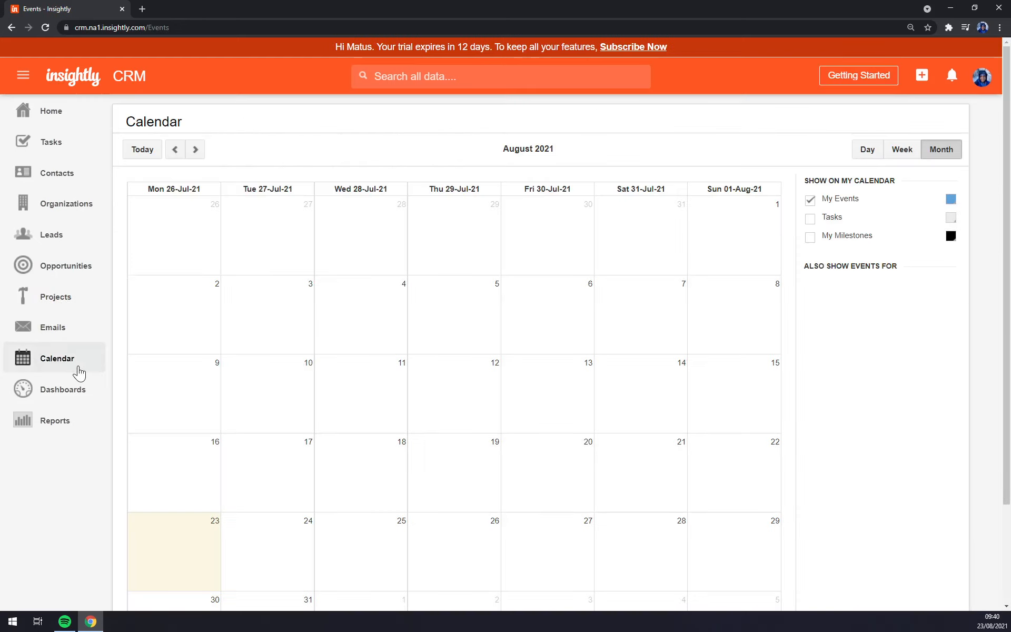
pyautogui.click(76, 396)
pyautogui.click(52, 437)
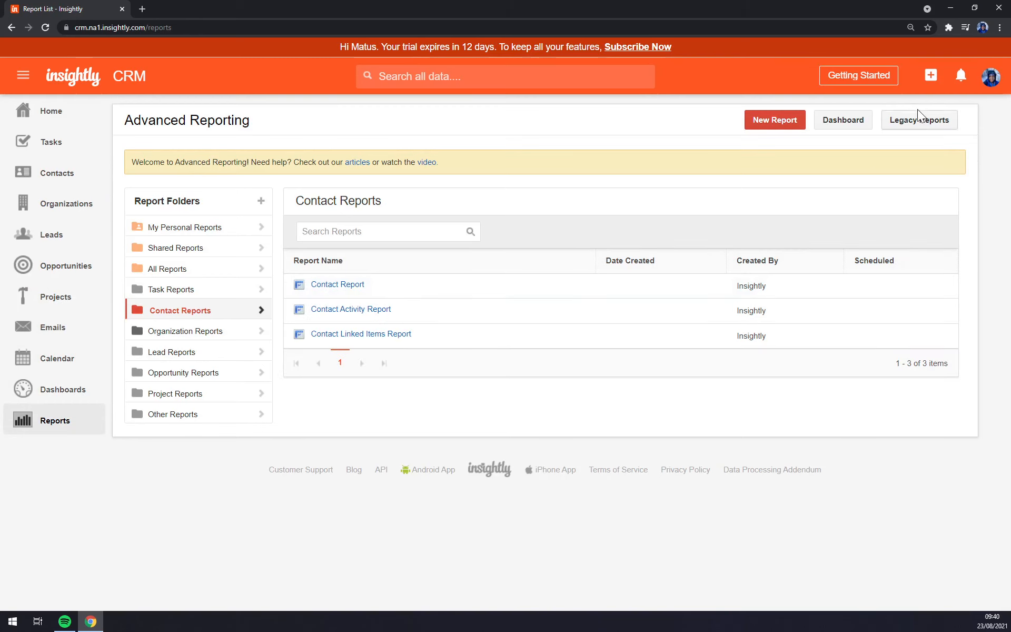
pyautogui.click(992, 76)
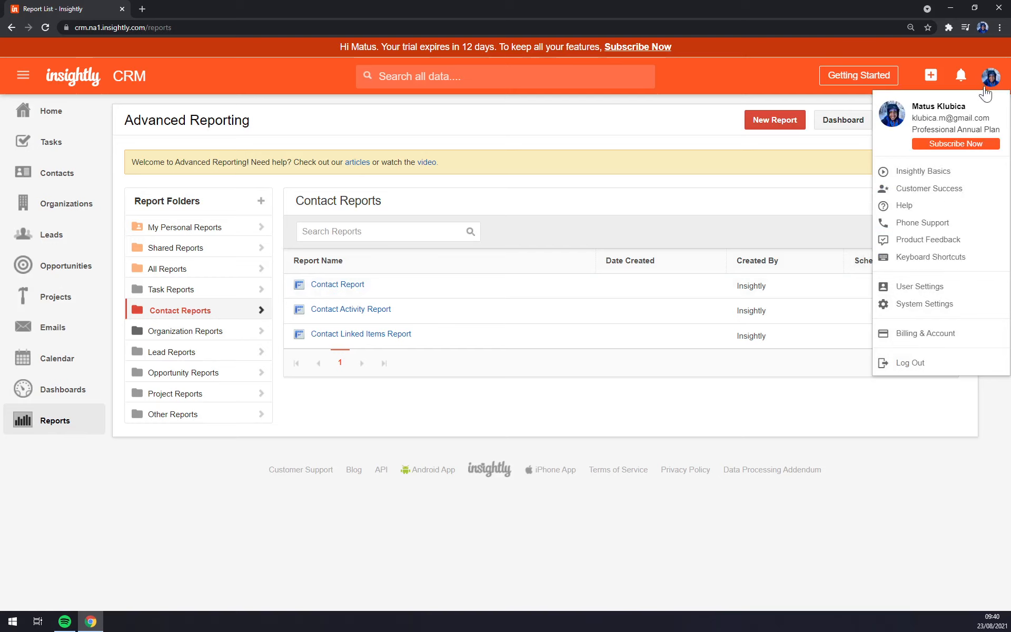
# Step: Go to User Settings, dismiss the Best Practices tip and scroll to the API section
pyautogui.click(927, 294)
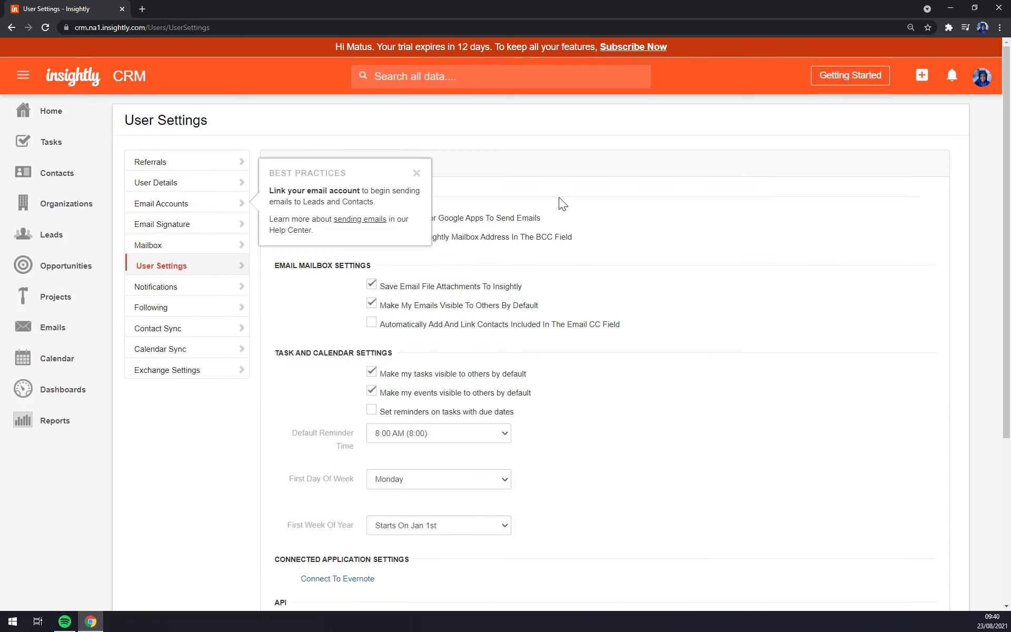
pyautogui.click(416, 173)
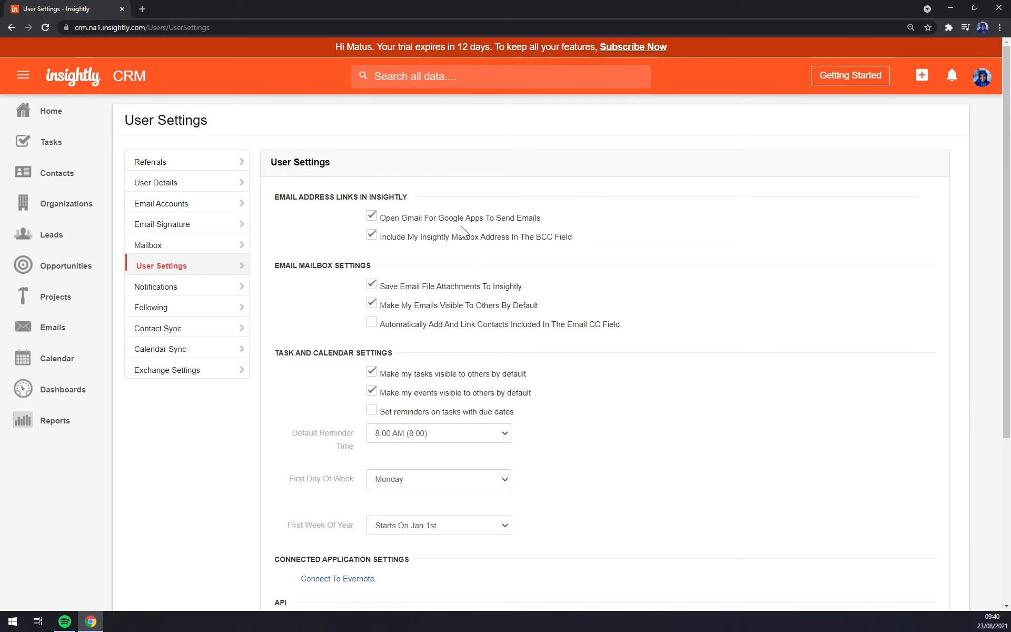
pyautogui.scroll(-5, 638, 240)
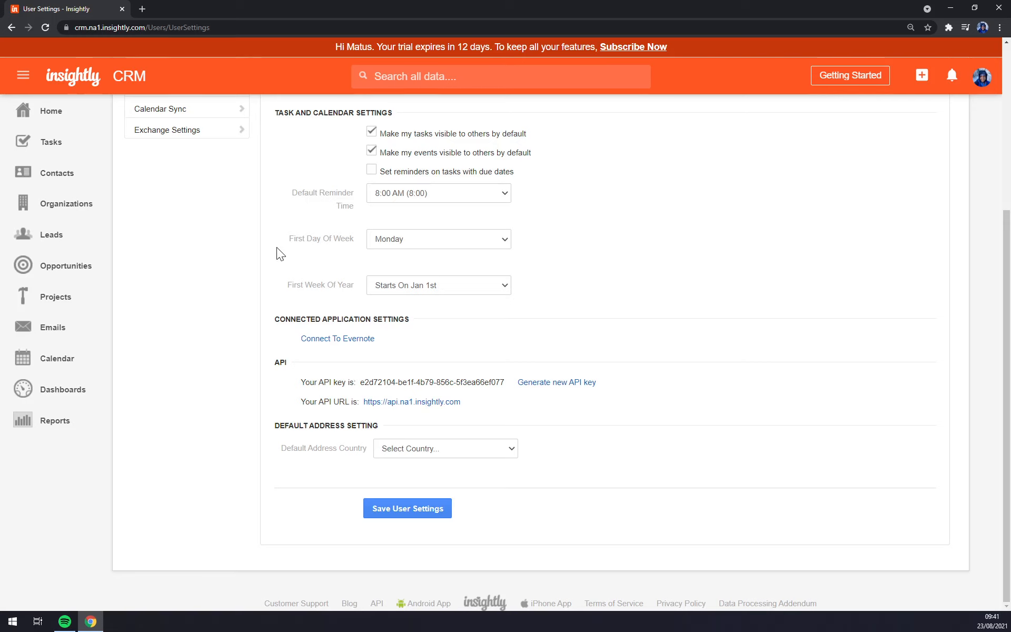
pyautogui.scroll(3, 314, 311)
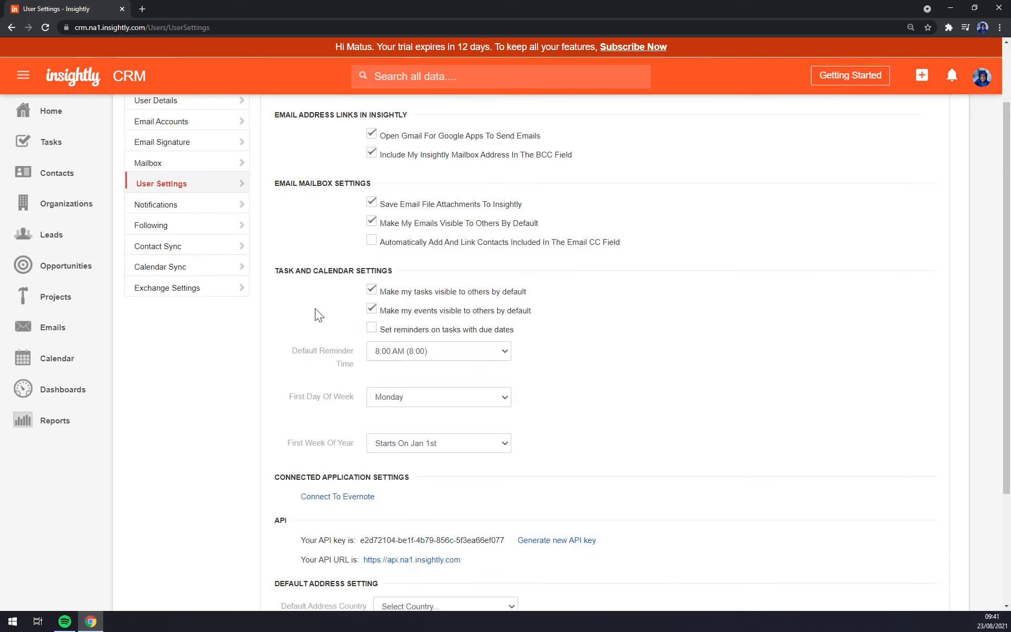
pyautogui.scroll(-3, 315, 308)
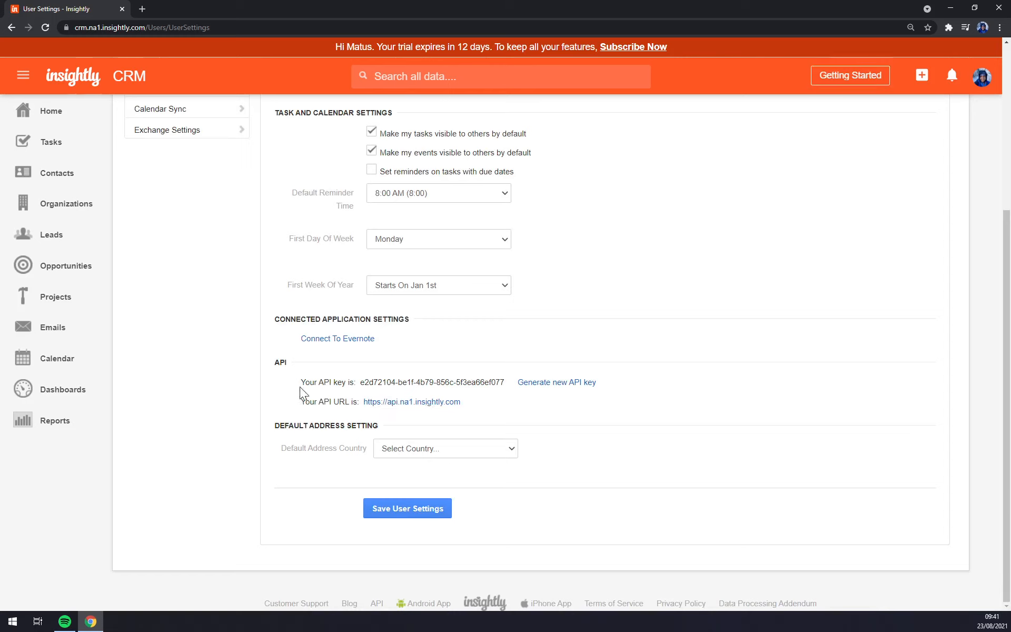
# Step: Select the API key text, then clear the selection
pyautogui.moveTo(372, 387); pyautogui.dragTo(503, 384)
pyautogui.click(523, 403)
pyautogui.tripleClick(446, 382)
pyautogui.click(445, 382)
pyautogui.moveTo(360, 382); pyautogui.dragTo(513, 378)
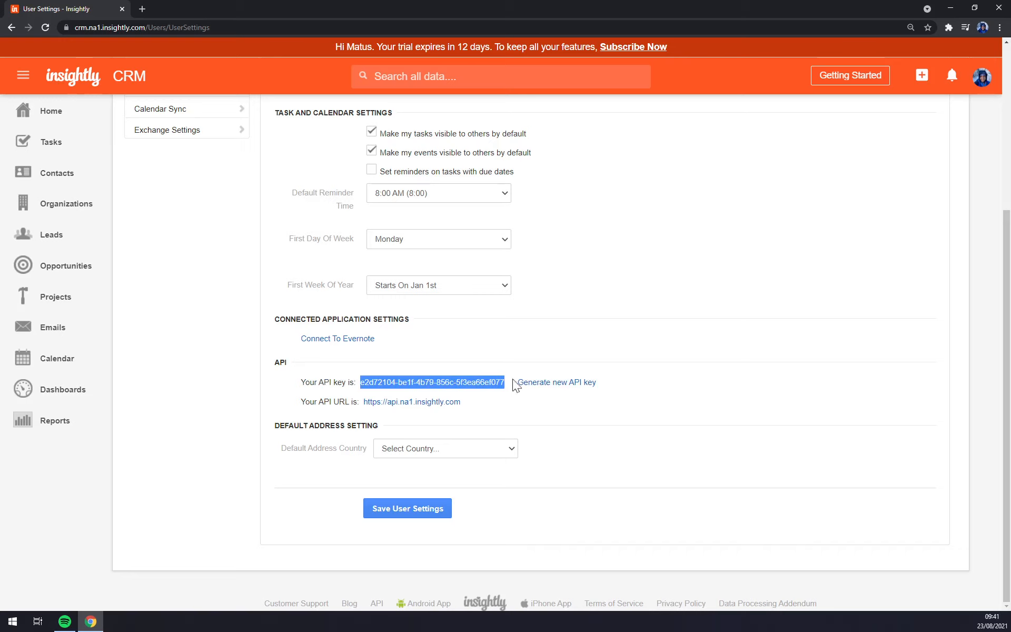
pyautogui.click(504, 316)
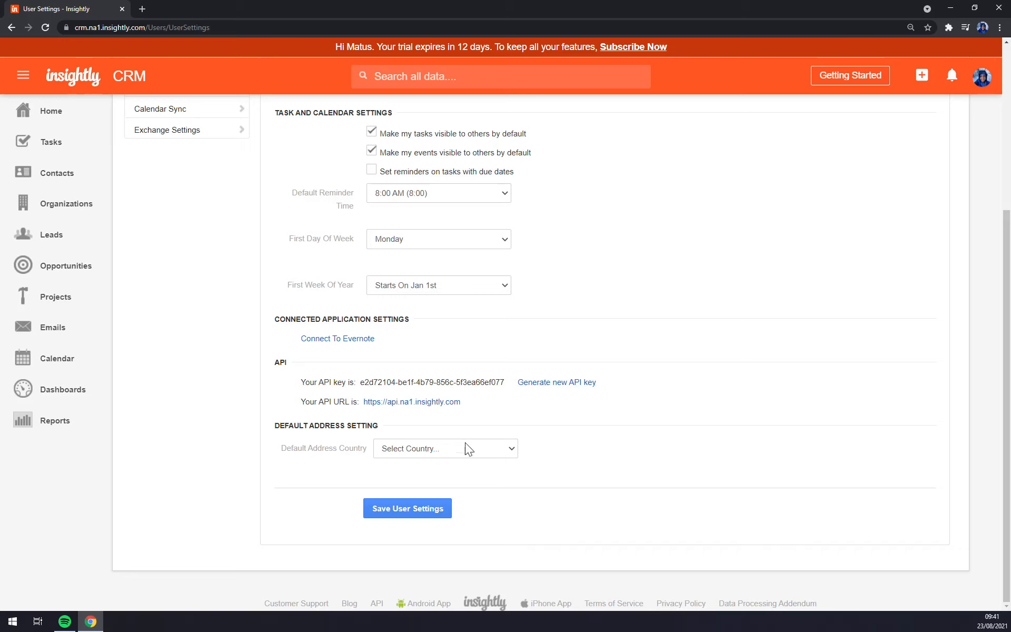
pyautogui.scroll(5, 428, 548)
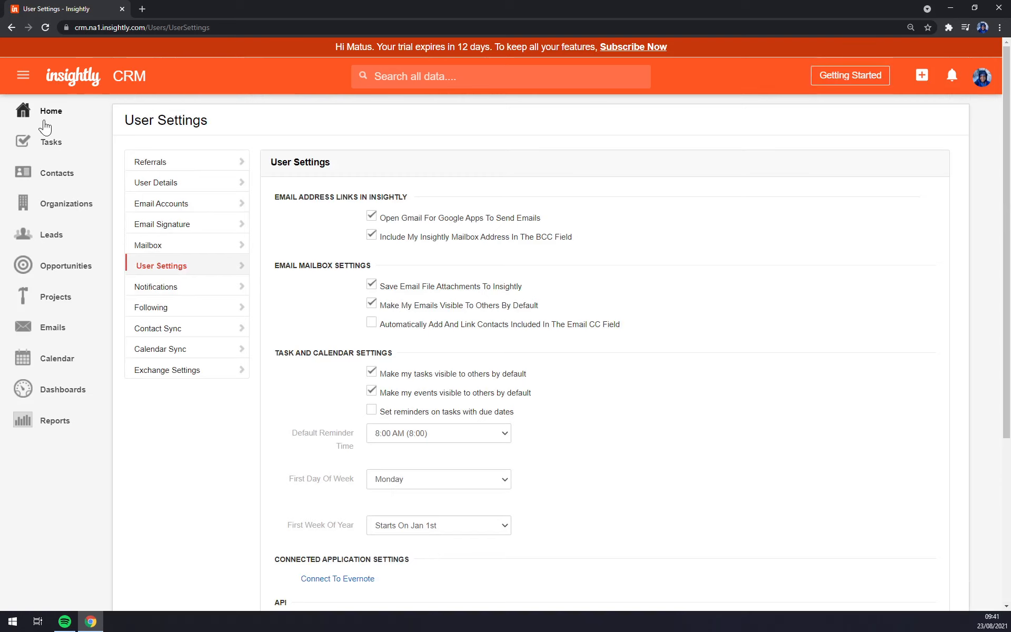
# Step: Start a new contact from All Contacts, dismissing the browser autofill suggestions
pyautogui.click(61, 180)
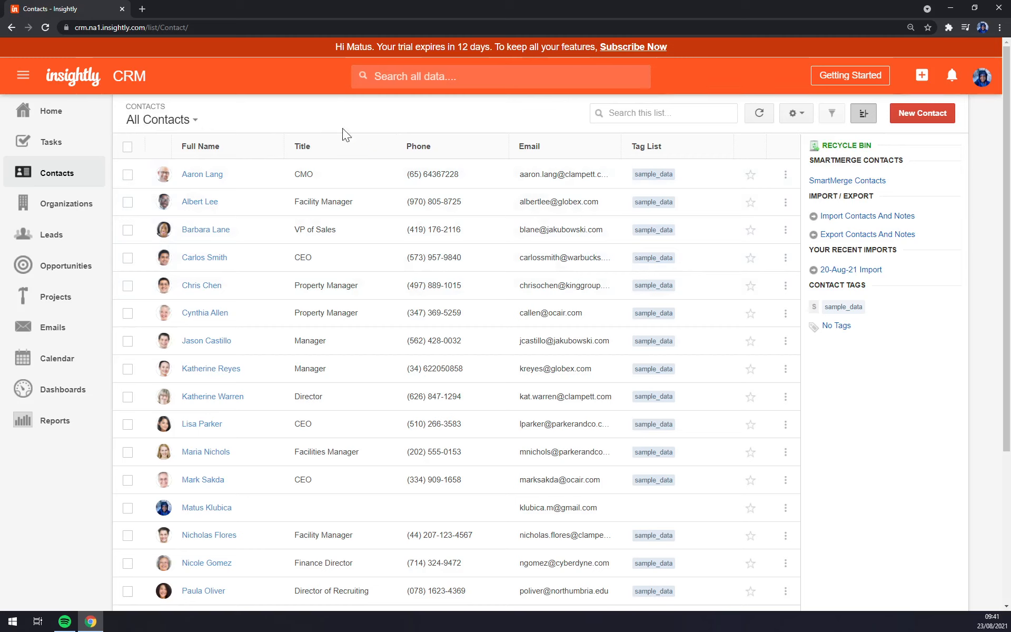
pyautogui.click(922, 113)
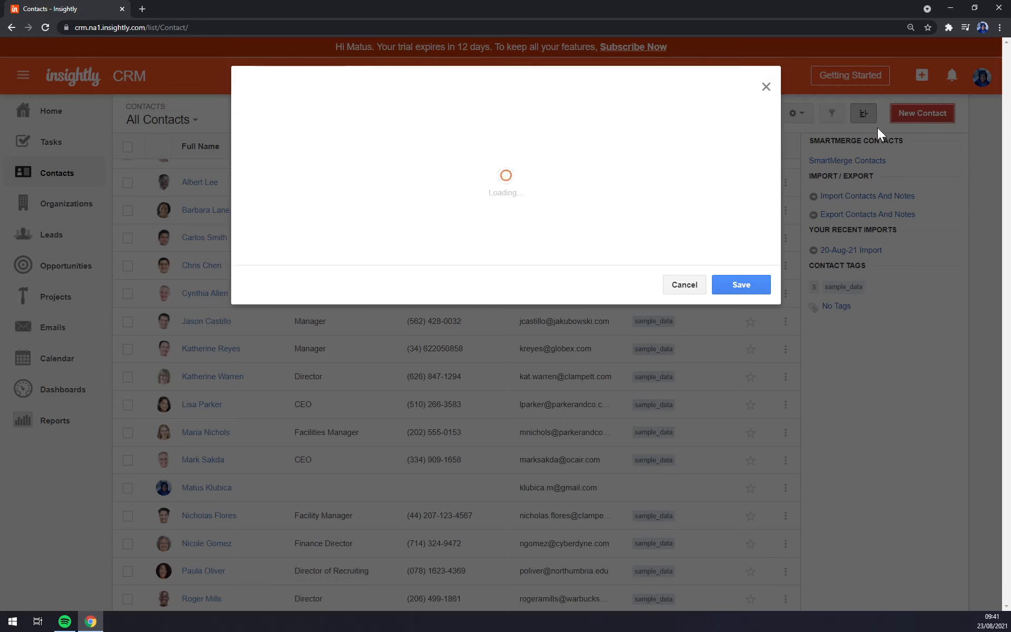
pyautogui.click(432, 152)
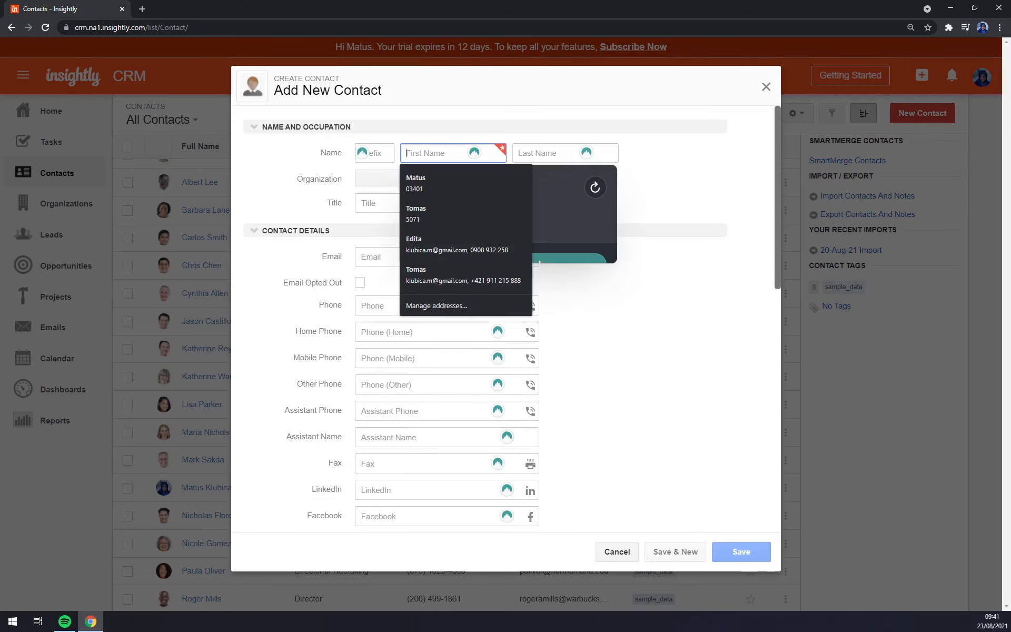
pyautogui.click(666, 192)
pyautogui.click(449, 159)
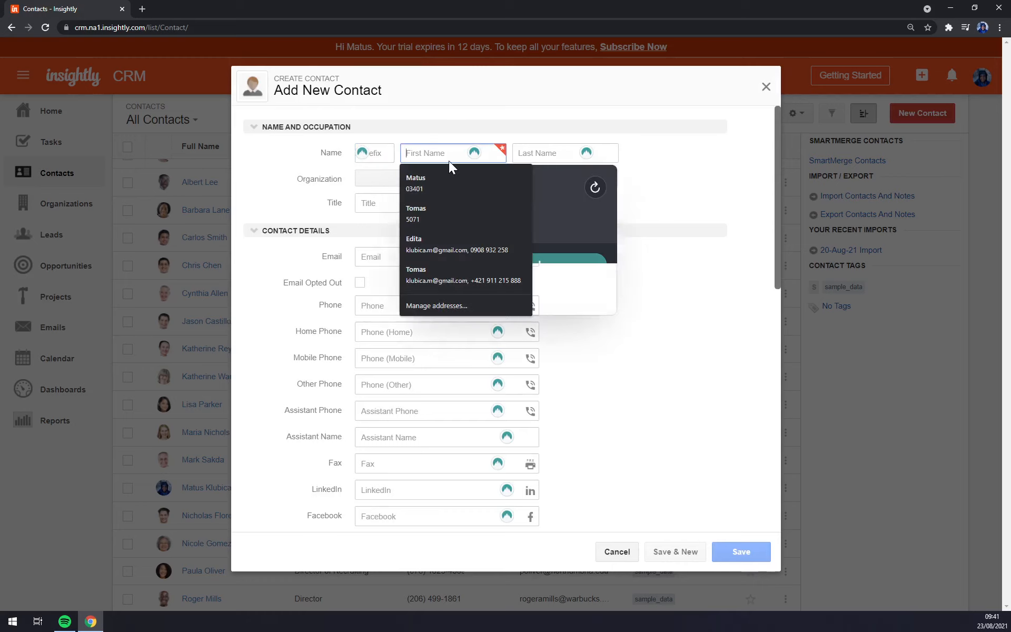
pyautogui.click(652, 210)
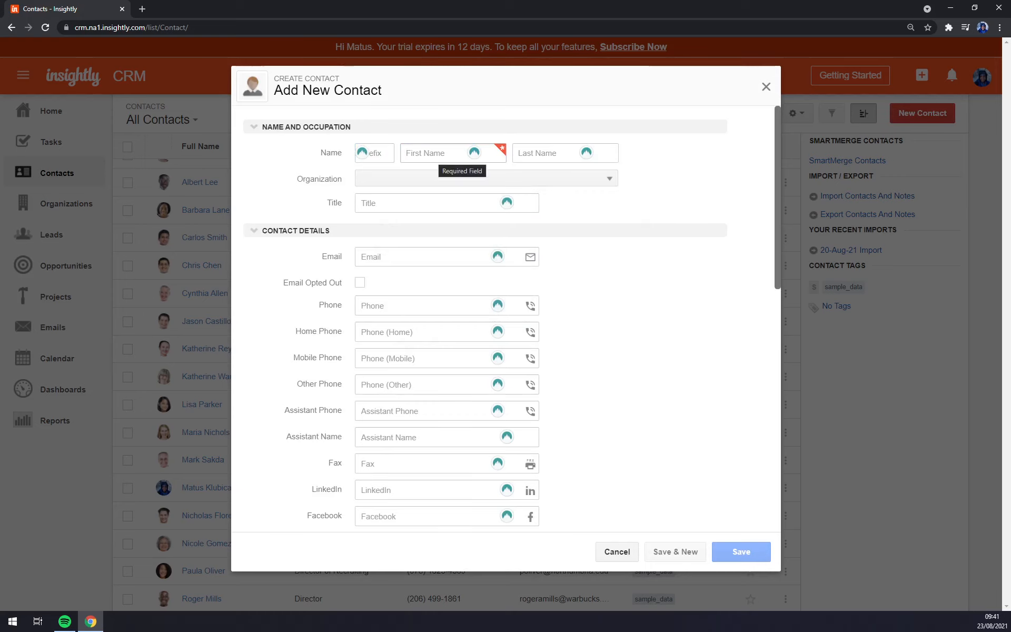
pyautogui.click(453, 155)
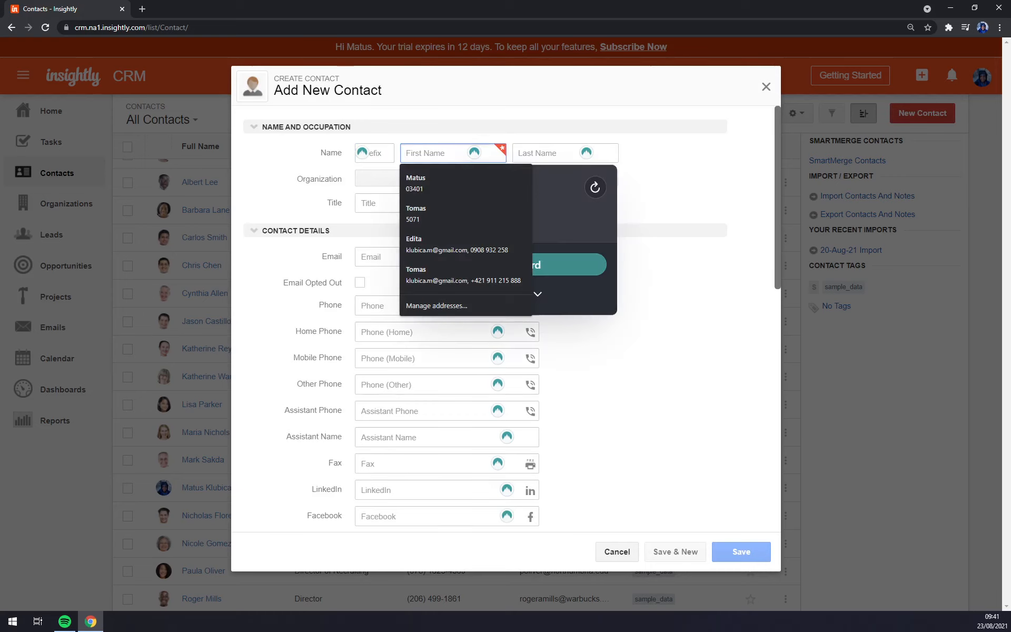
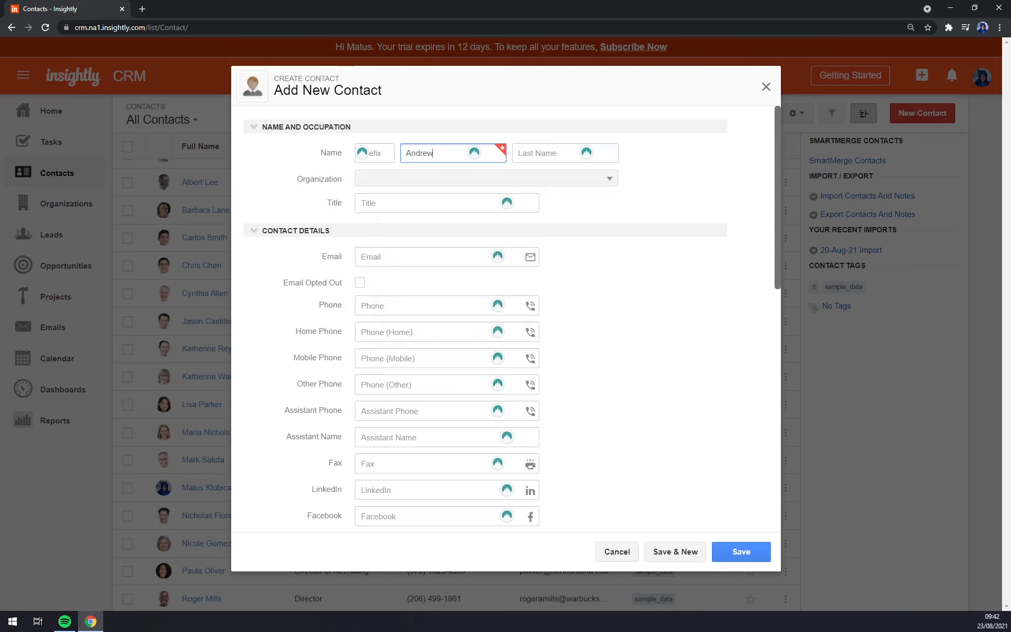
# Step: Enter the contact's first and last name and choose Add New Organization
pyautogui.press('Tab')
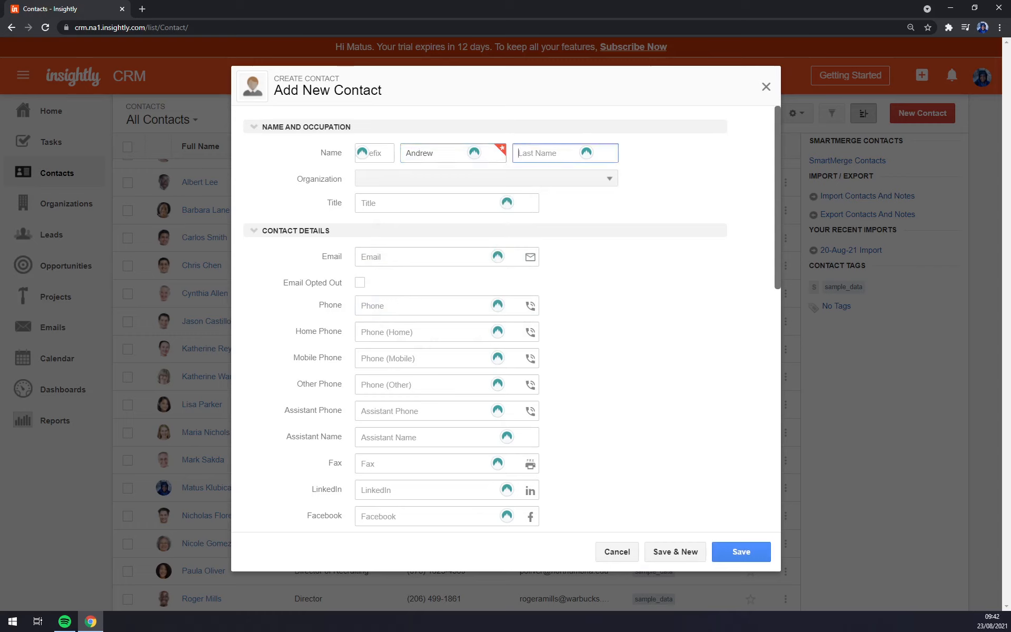
pyautogui.press('Tab')
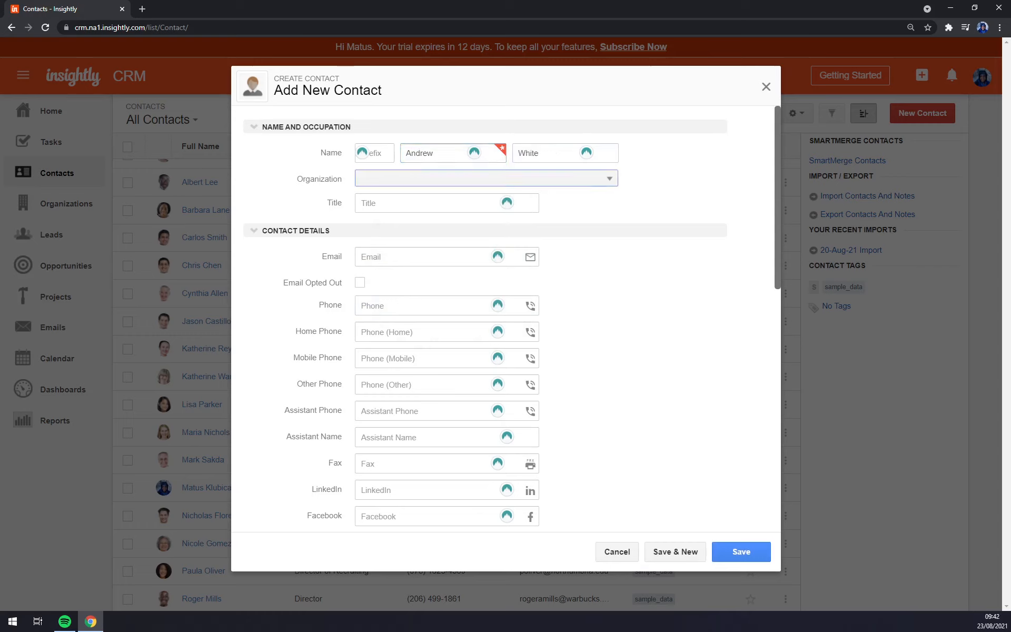
pyautogui.click(385, 174)
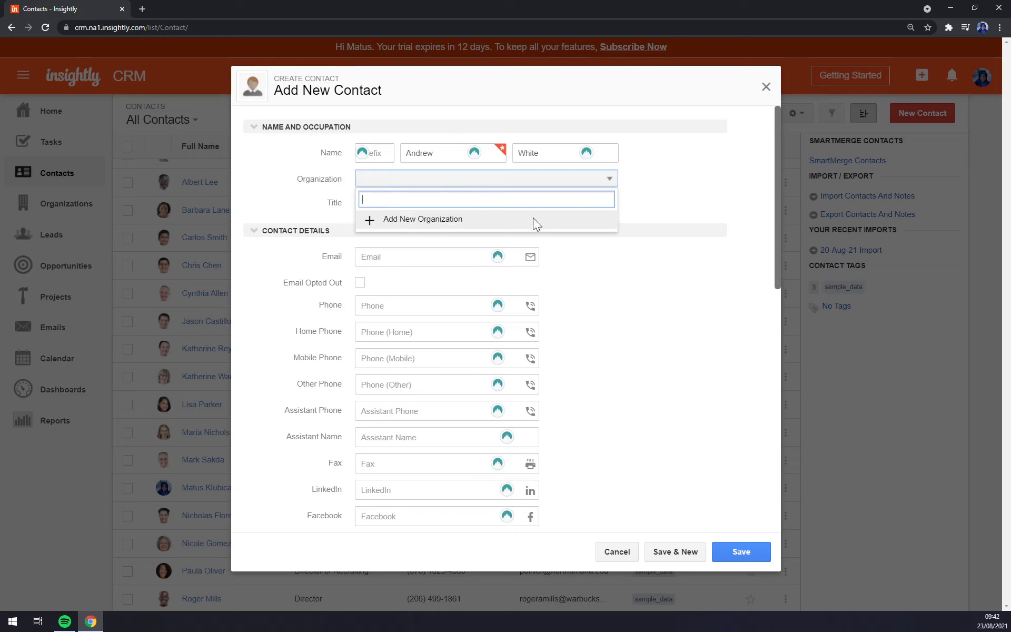
pyautogui.click(433, 220)
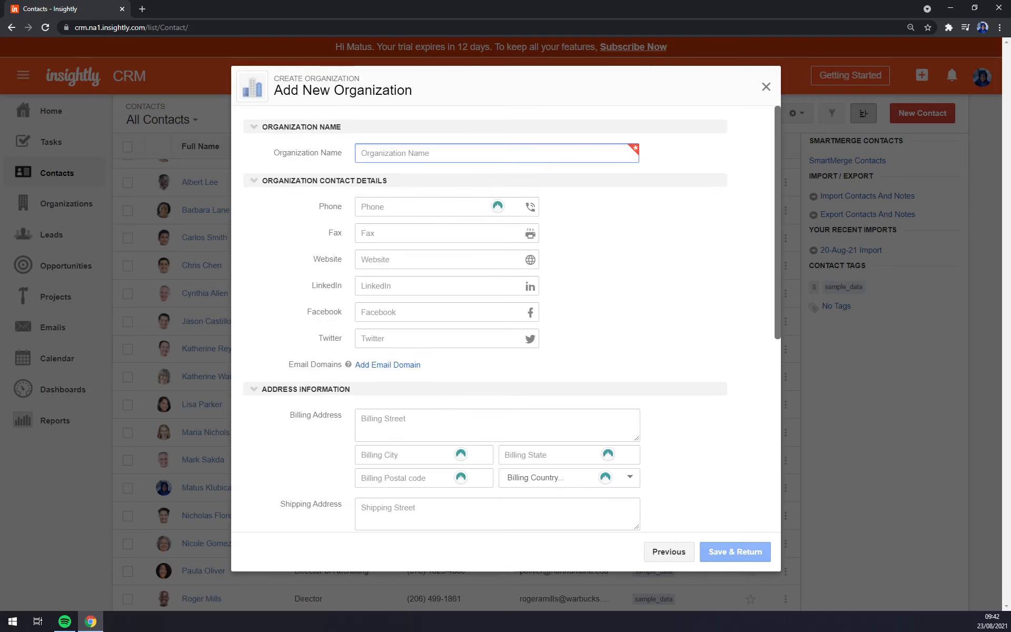
# Step: Name the new organization MStone Company ltt and enter its phone number
pyautogui.write('MS')
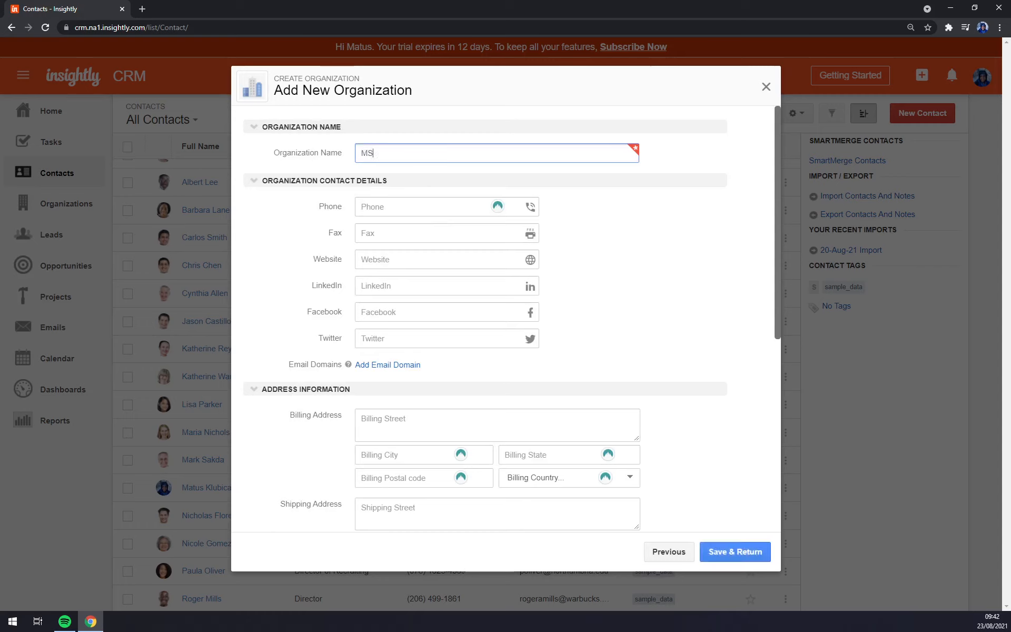
pyautogui.write('tone Co')
pyautogui.write('Itt')
pyautogui.press('Tab')
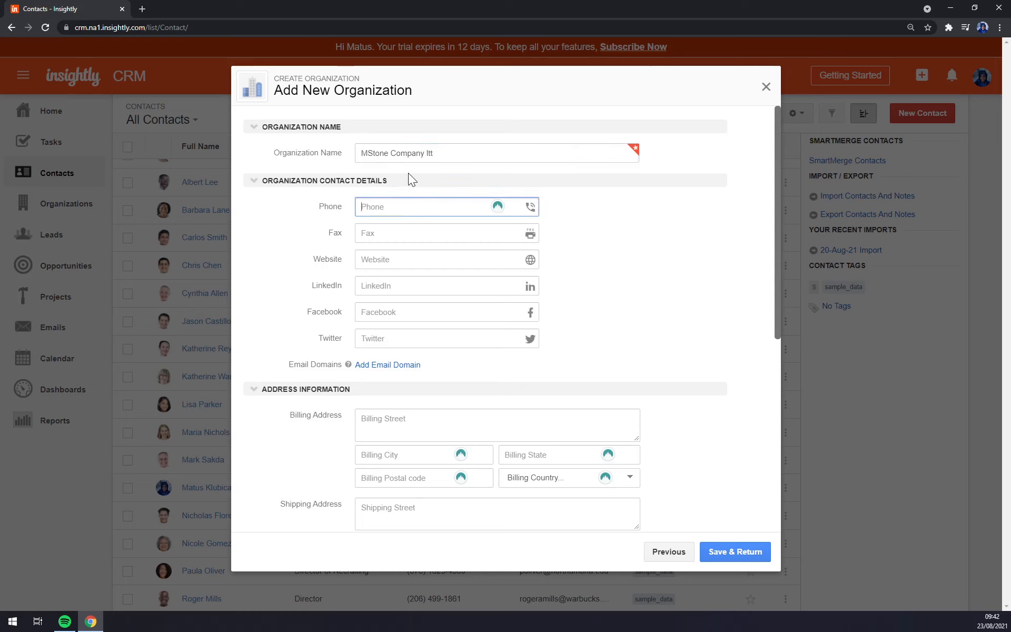
pyautogui.write('+5612215')
pyautogui.press('Tab')
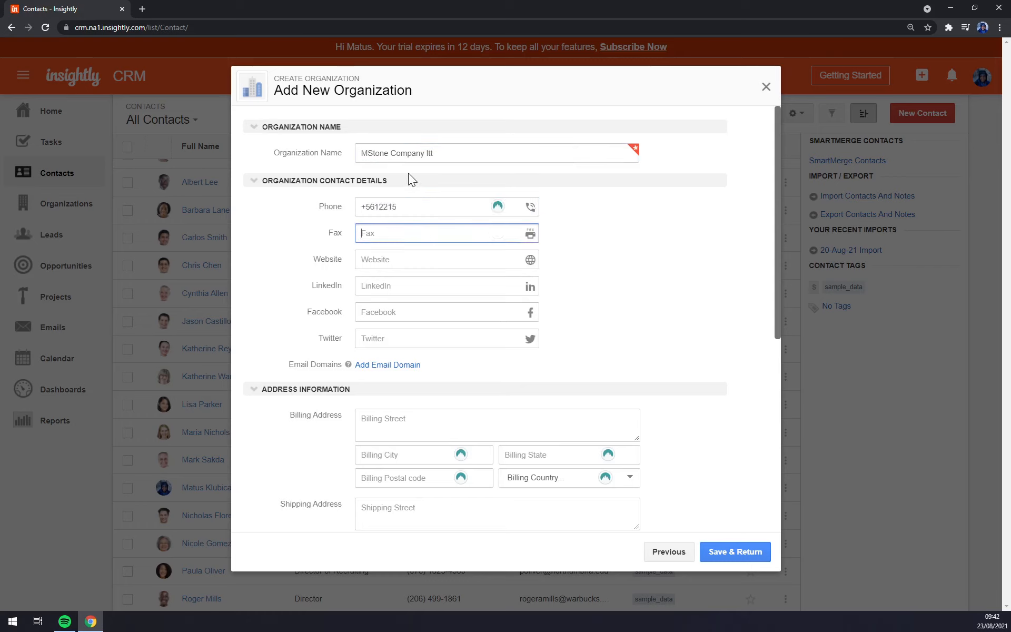
pyautogui.press('Tab')
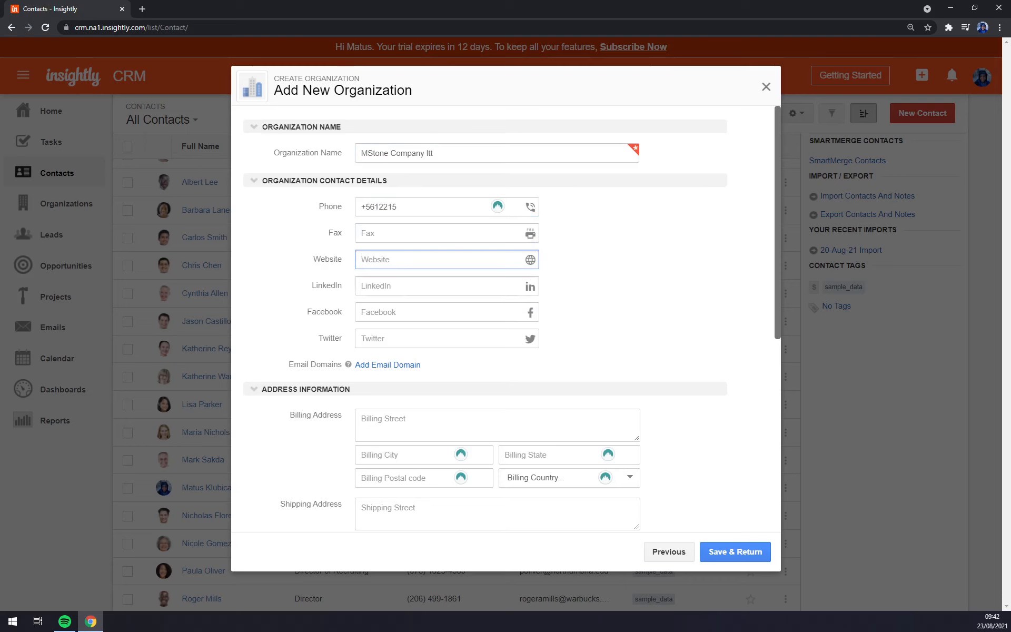
pyautogui.press('Tab')
pyautogui.press('Tab')
pyautogui.scroll(-5, 502, 289)
pyautogui.scroll(1, 319, 194)
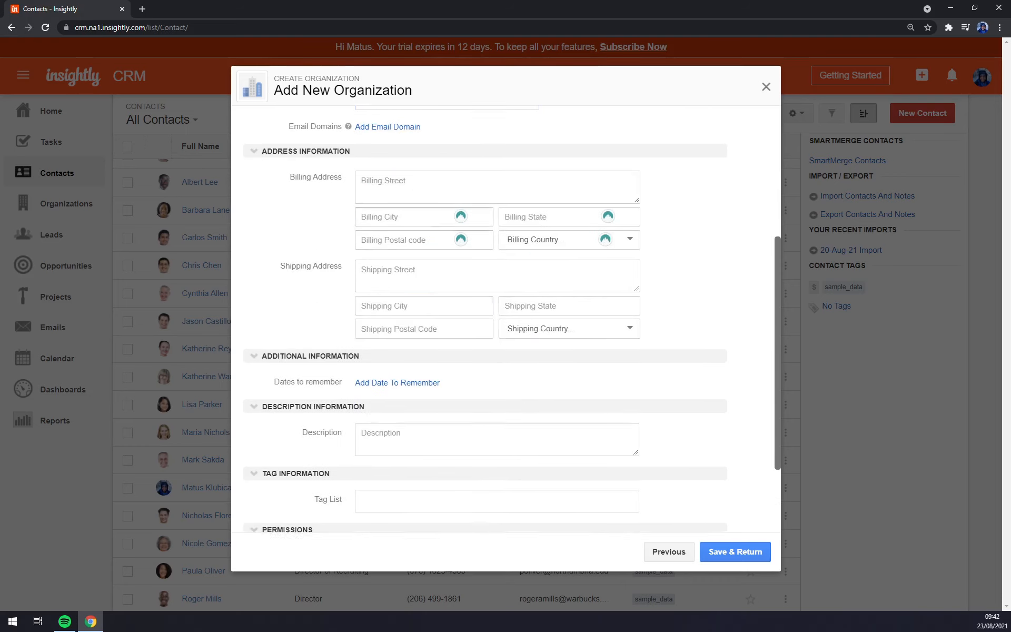
# Step: Fill in the organization's billing street, city, state and postal code
pyautogui.click(362, 210)
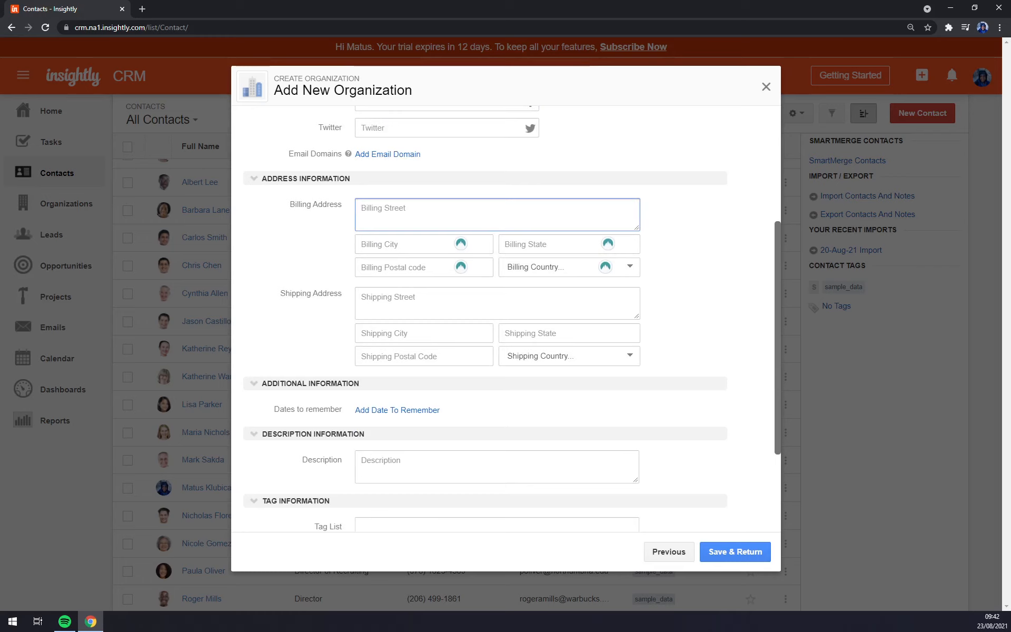
pyautogui.write('Sadsadsa')
pyautogui.press('Tab')
pyautogui.write('sadasd')
pyautogui.press('Tab')
pyautogui.write('sadsadsa')
pyautogui.press('Tab')
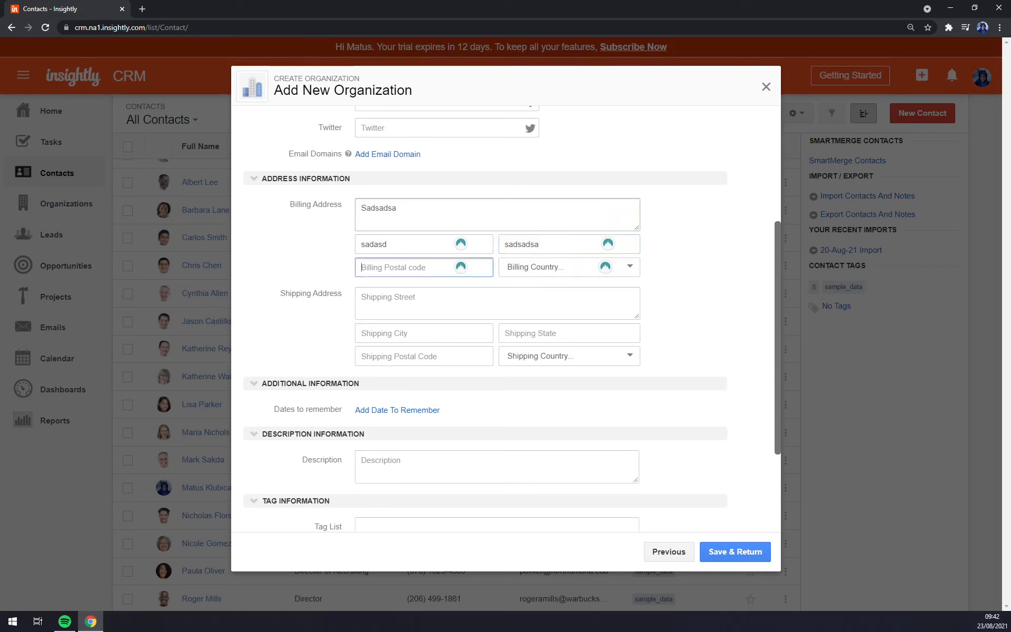
pyautogui.write('sadsad')
pyautogui.moveTo(553, 245); pyautogui.dragTo(500, 245)
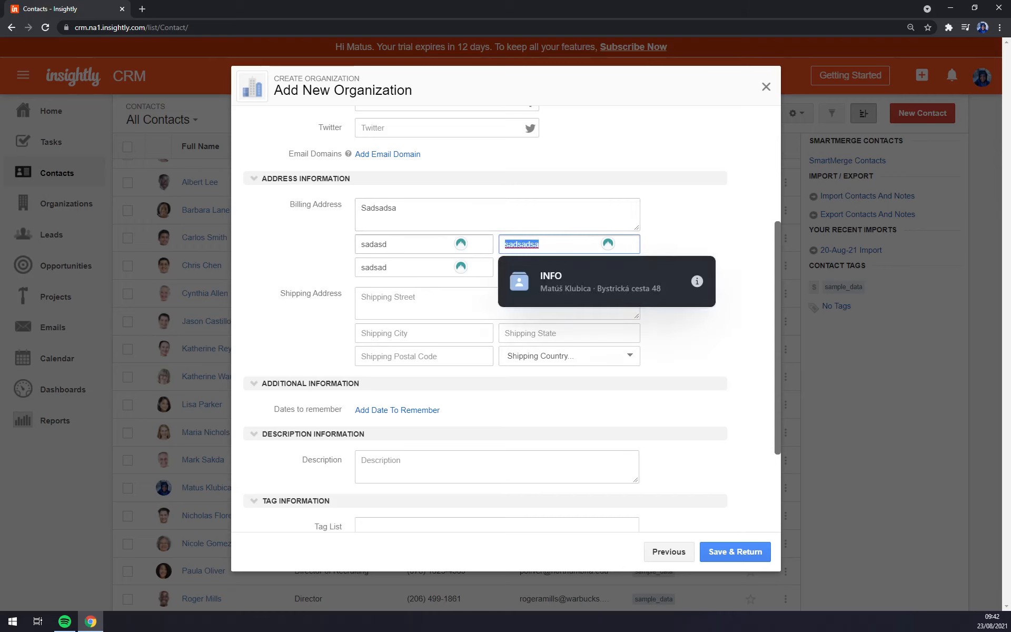
pyautogui.click(715, 217)
pyautogui.scroll(-3, 335, 304)
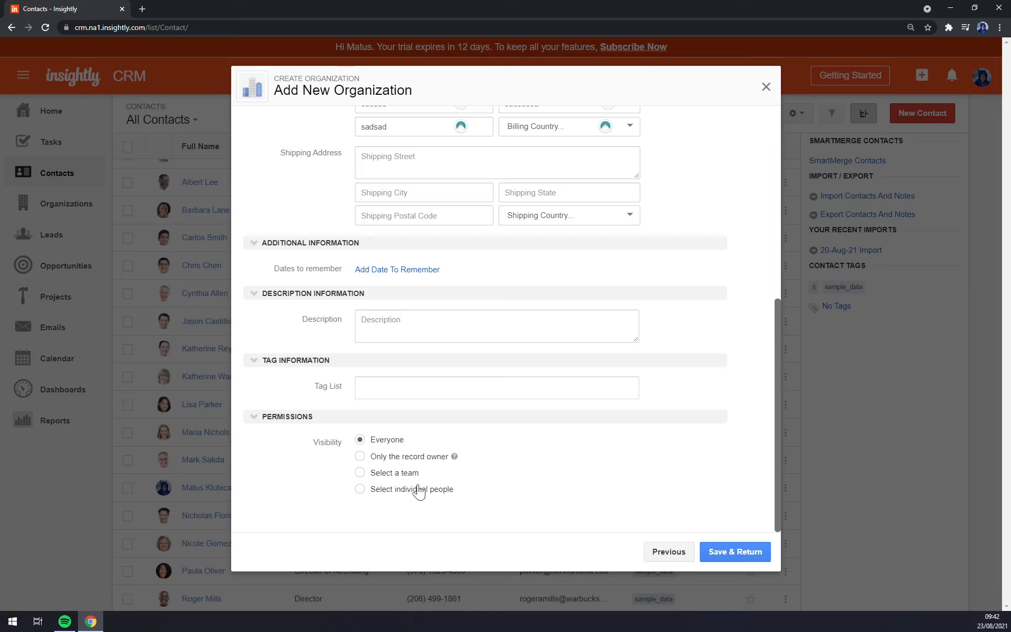
# Step: Keep the organization's visibility set to Everyone and save it back to the contact
pyautogui.click(401, 478)
pyautogui.click(426, 497)
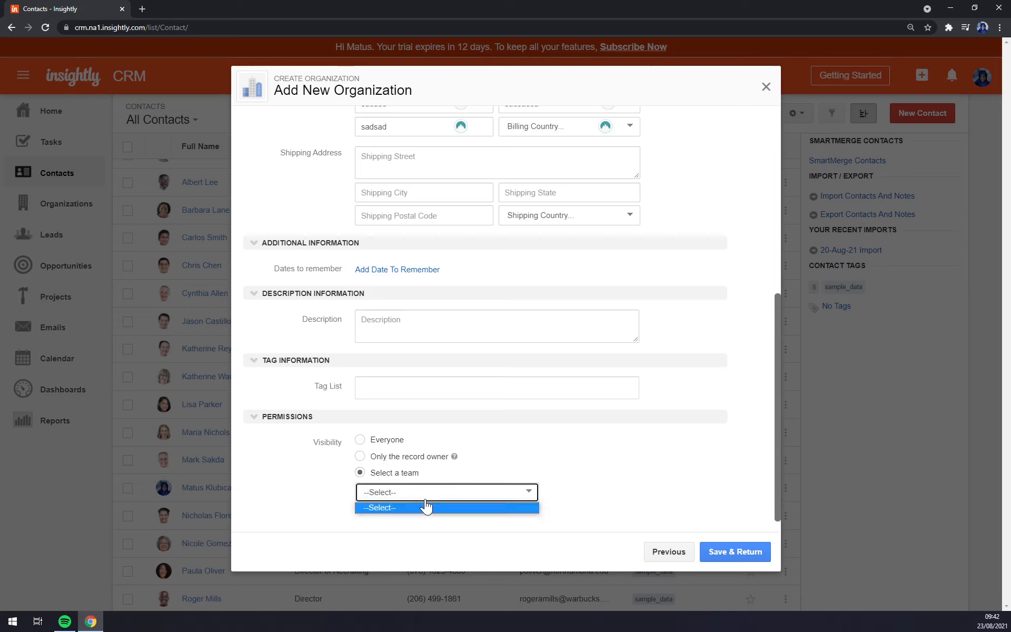
pyautogui.click(425, 507)
pyautogui.click(360, 439)
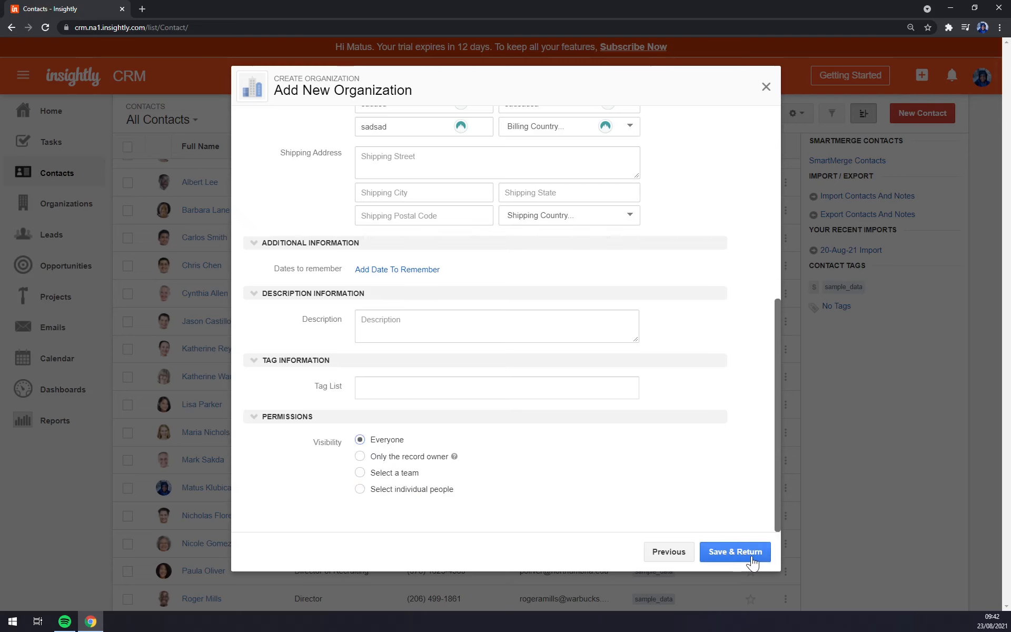
pyautogui.click(732, 552)
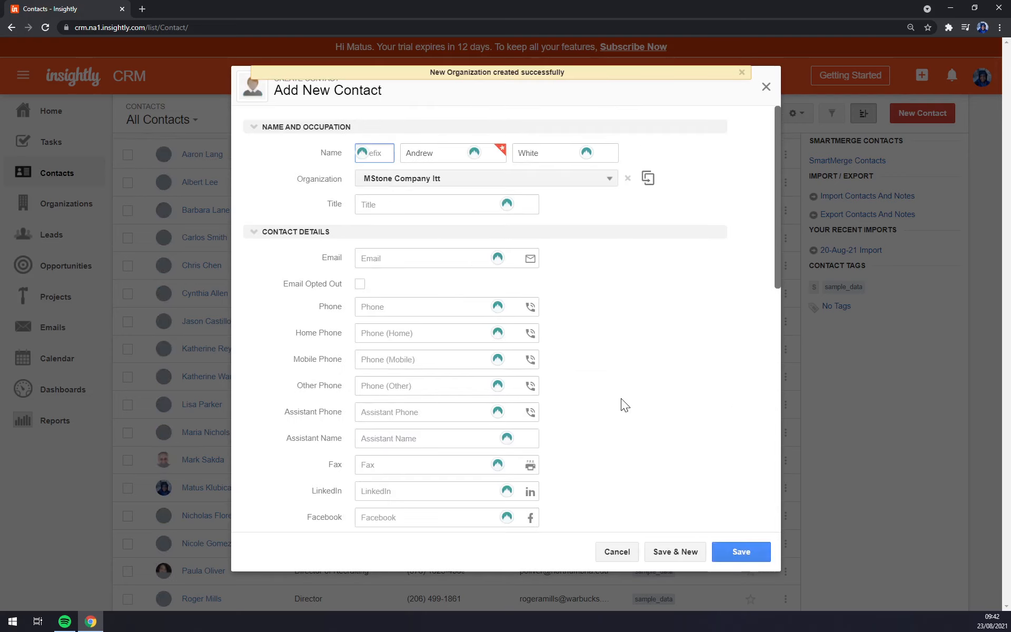
# Step: Enter the contact's e-mail address and phone number
pyautogui.scroll(-3, 621, 398)
pyautogui.scroll(-8, 622, 398)
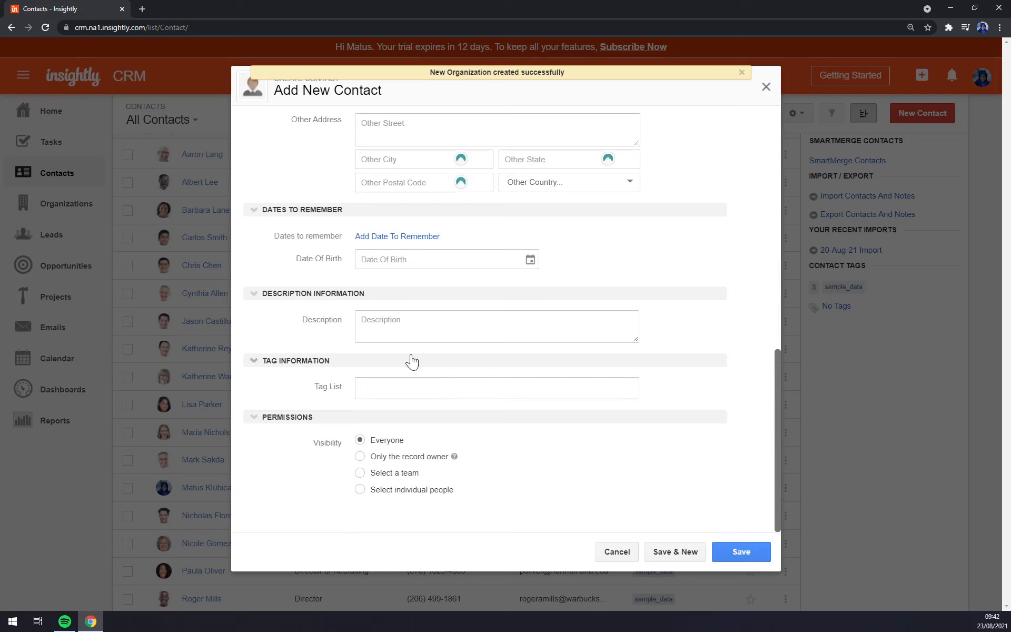
pyautogui.scroll(10, 402, 262)
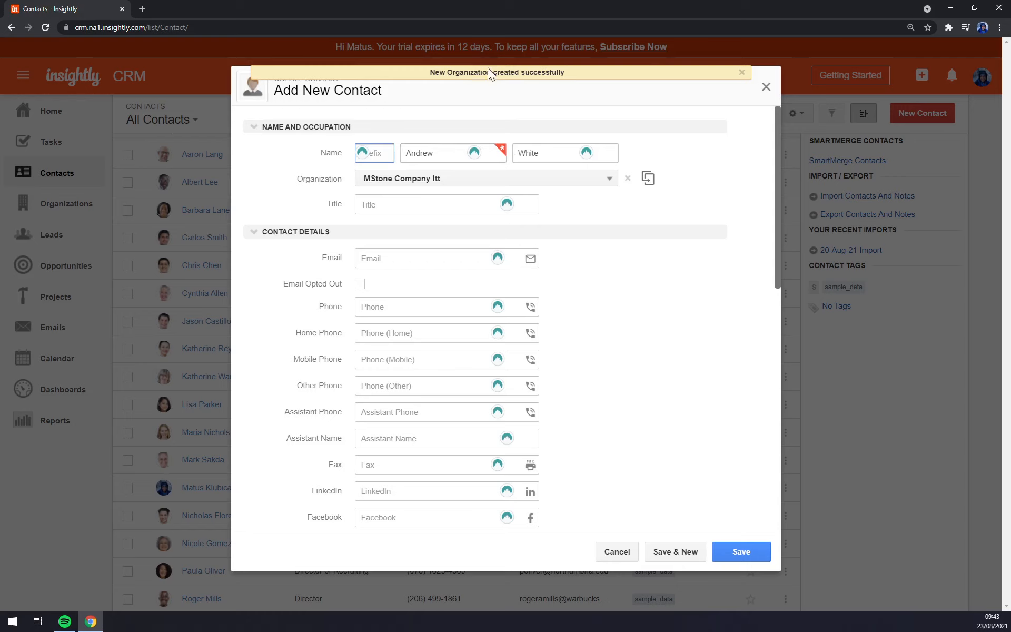
pyautogui.click(445, 204)
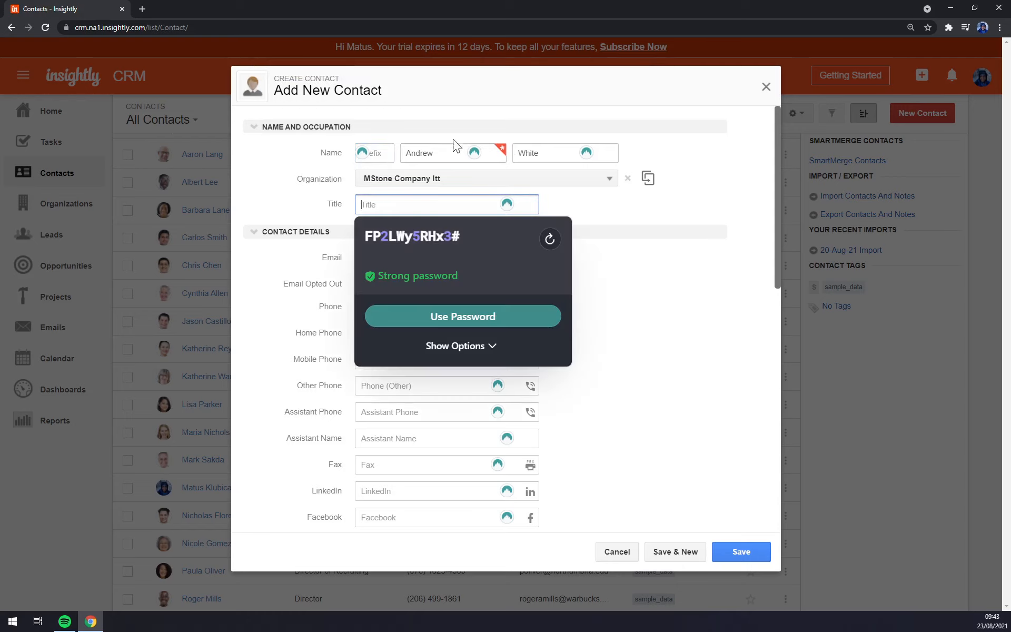
pyautogui.click(669, 254)
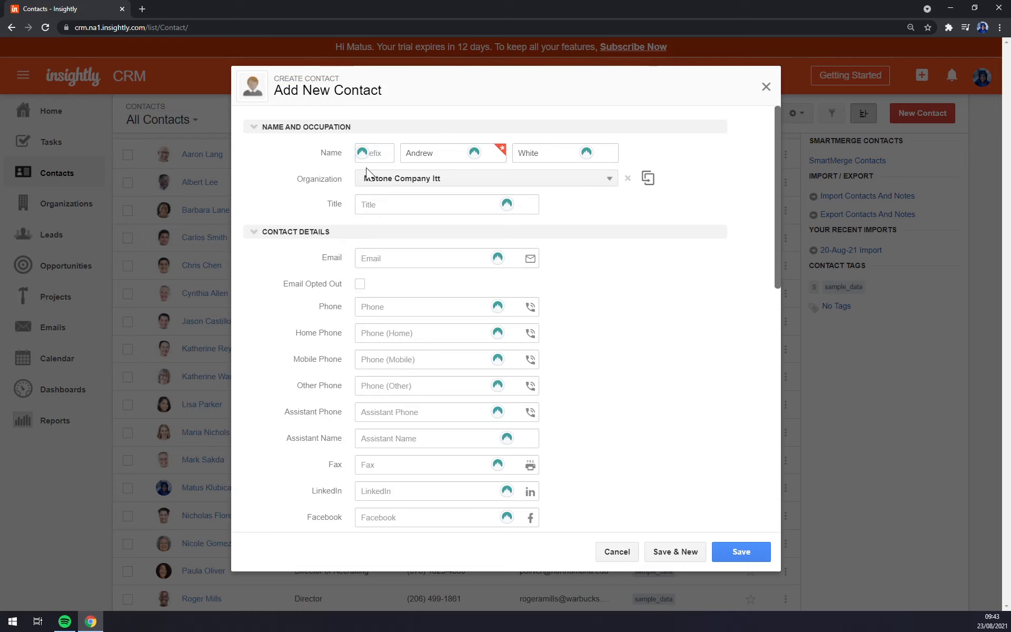
pyautogui.click(421, 258)
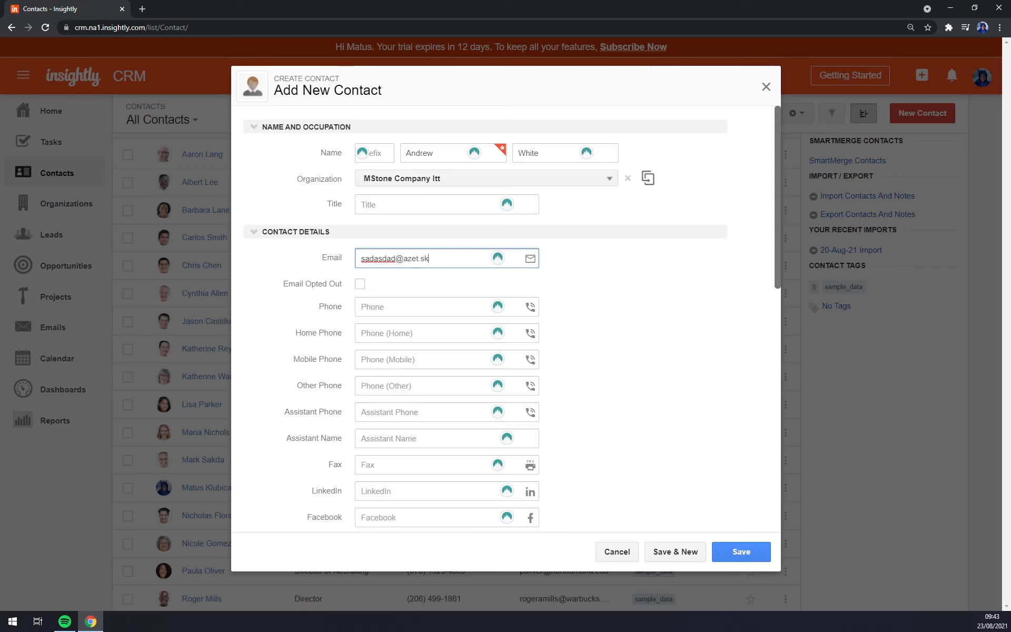
pyautogui.press('Tab')
pyautogui.press('Tab')
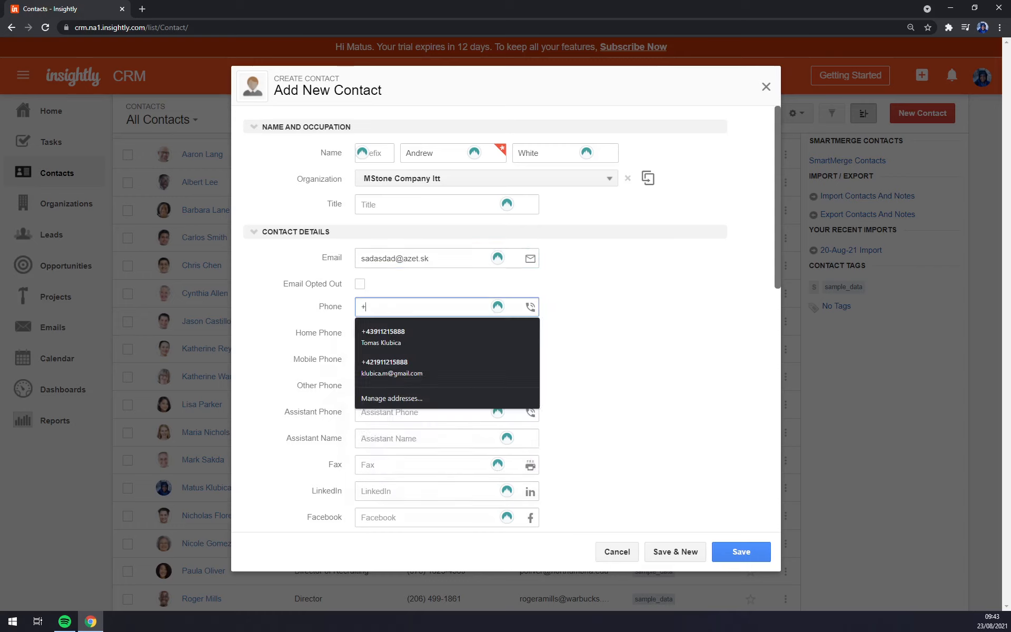
# Step: Fill in the contact's mailing street and city and save the contact
pyautogui.scroll(-6, 413, 359)
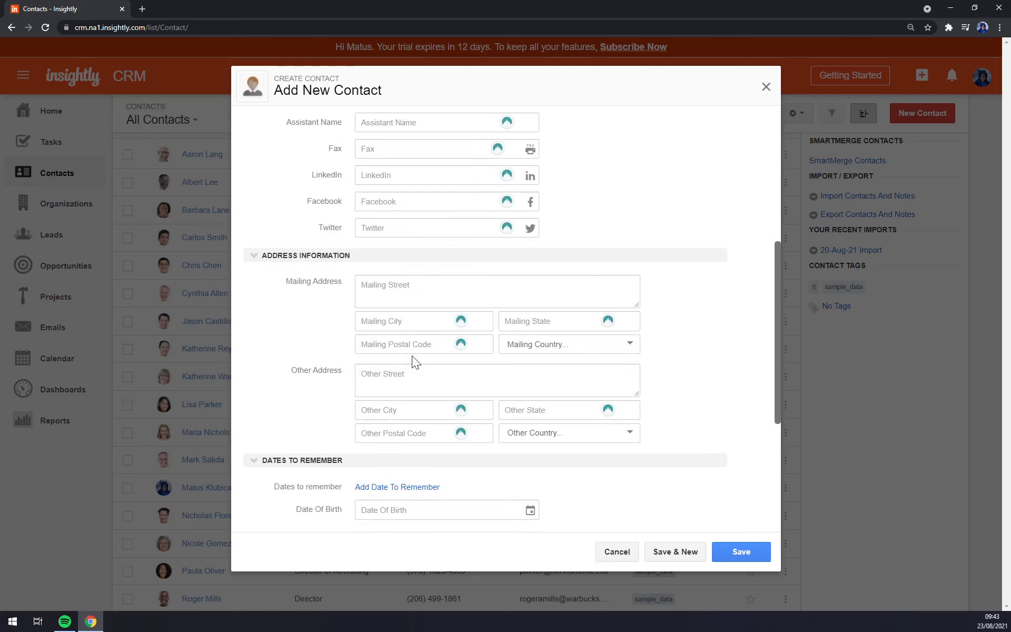
pyautogui.click(411, 290)
pyautogui.write('sadada')
pyautogui.press('Tab')
pyautogui.write('sdasdad')
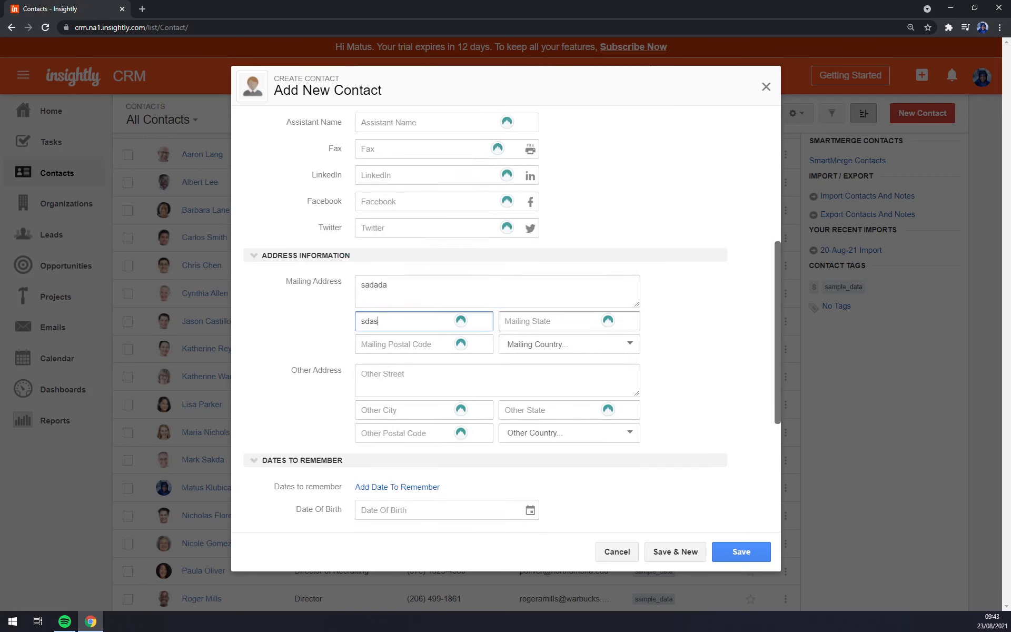
pyautogui.click(716, 550)
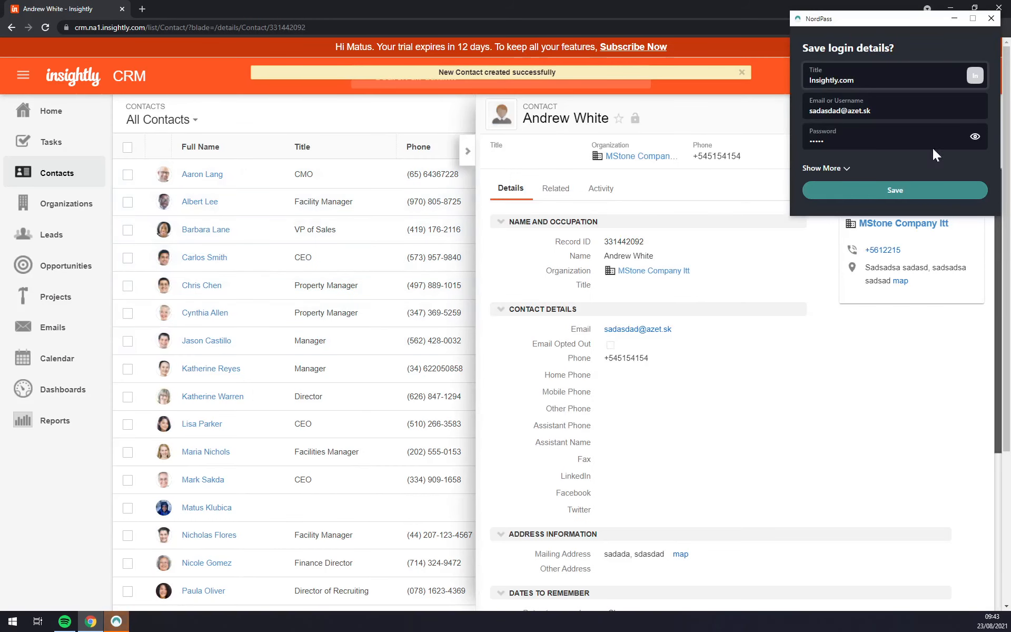
# Step: Review the new contact's related records and activity history, then open and close its Actions menu
pyautogui.click(993, 23)
pyautogui.scroll(-1, 250, 204)
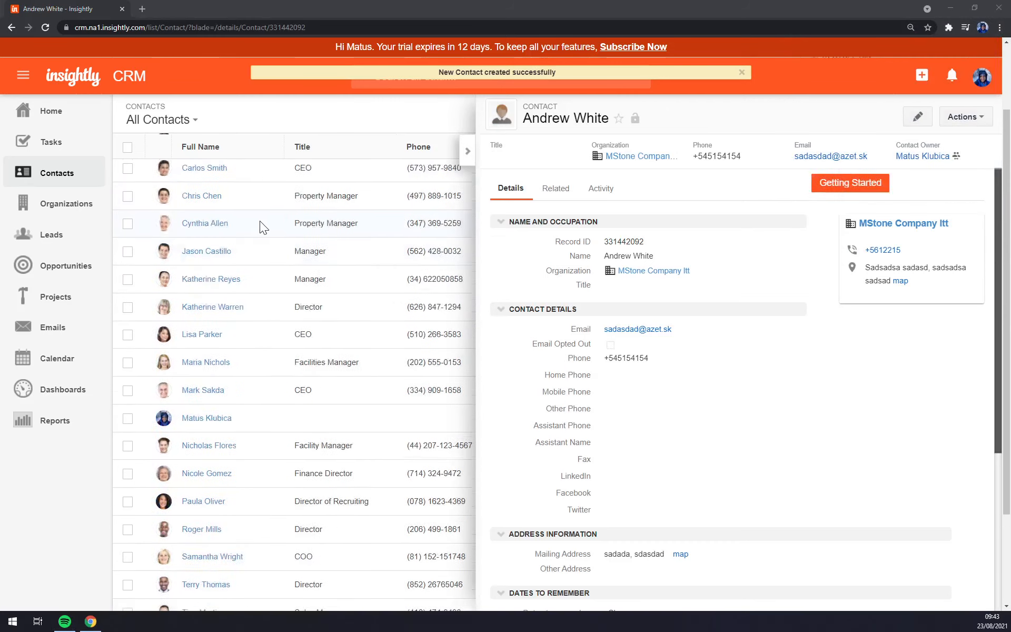
pyautogui.scroll(1, 265, 225)
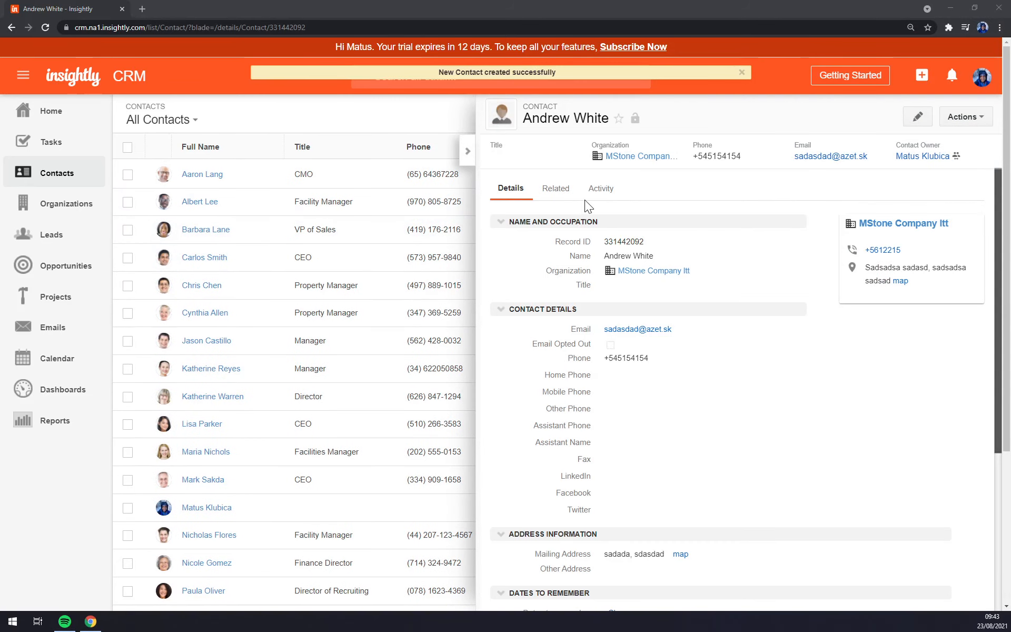
pyautogui.click(556, 196)
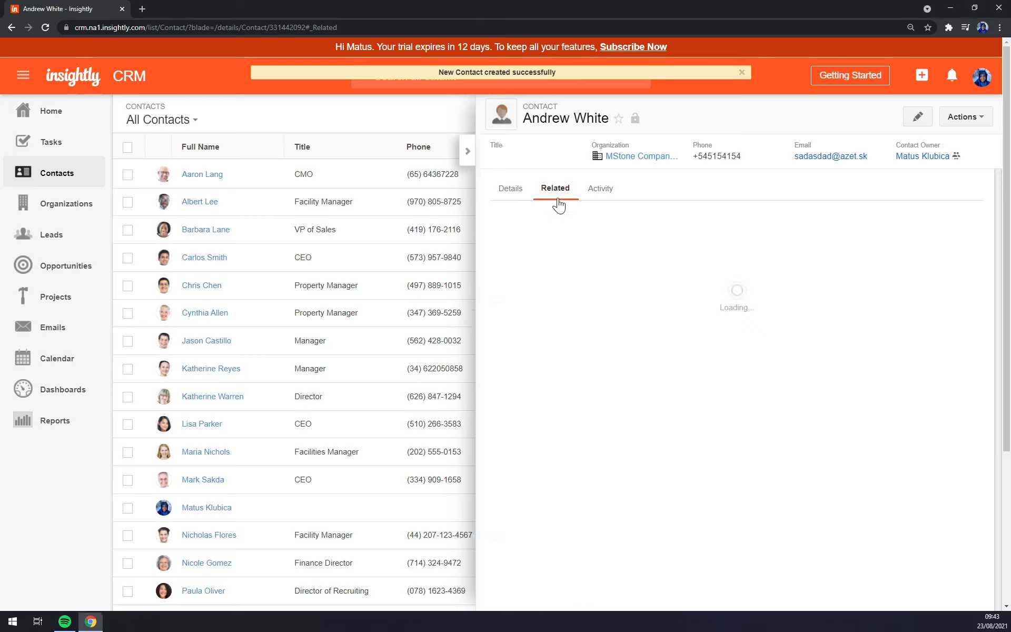
pyautogui.click(603, 191)
pyautogui.click(510, 188)
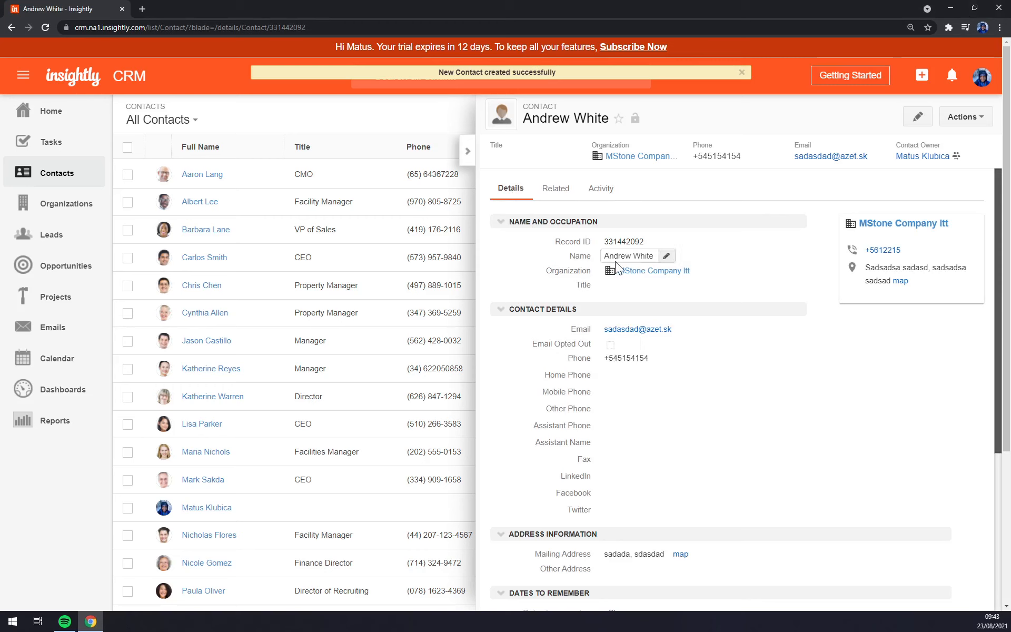
pyautogui.click(982, 118)
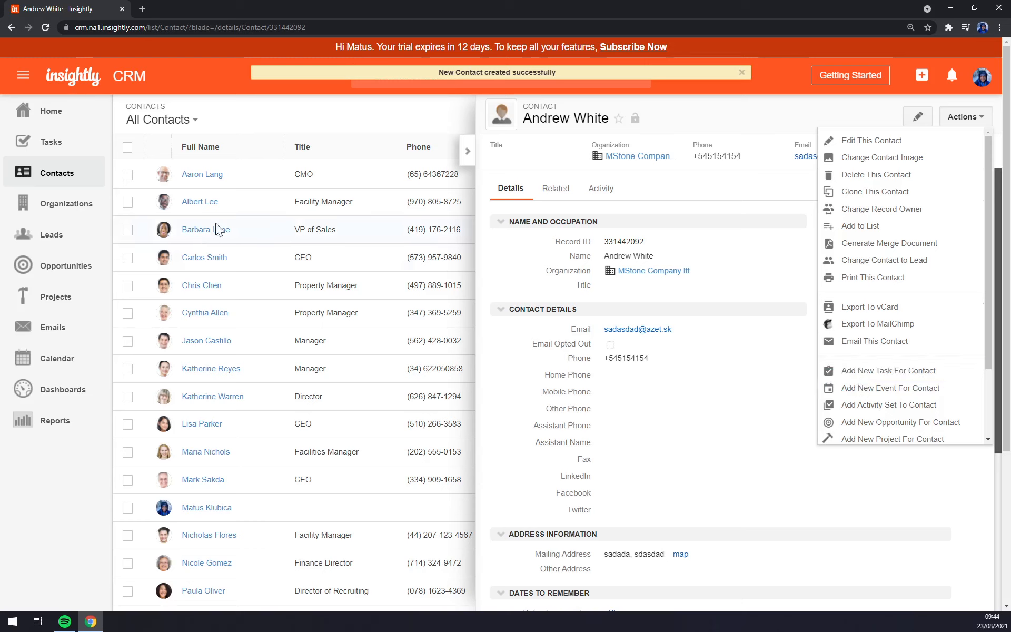
pyautogui.click(270, 116)
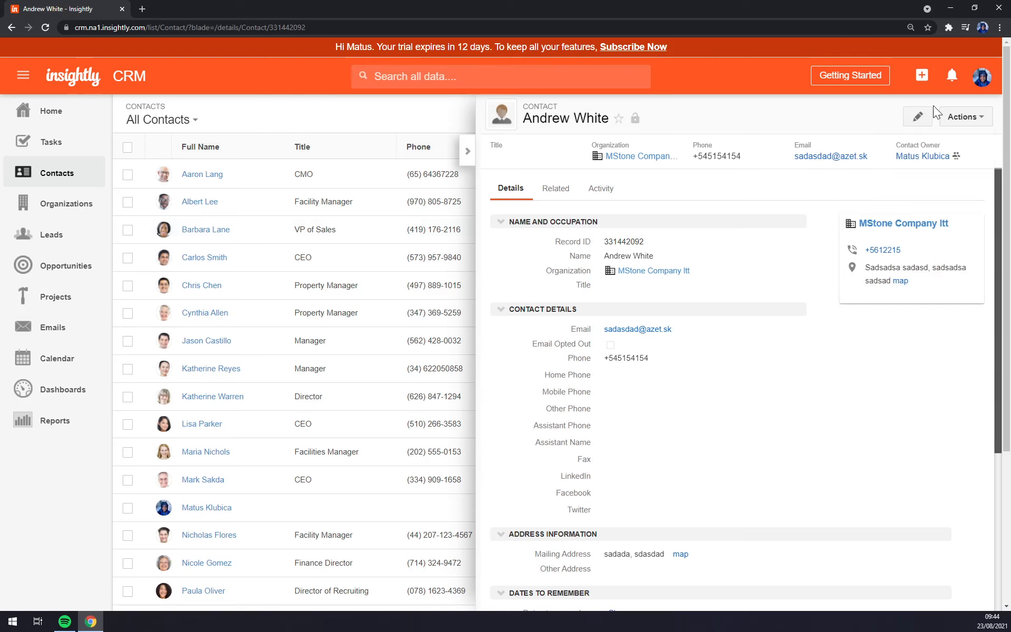
# Step: Open the Jakubowski LLC VP of Sales contact's record and its Actions menu
pyautogui.click(466, 151)
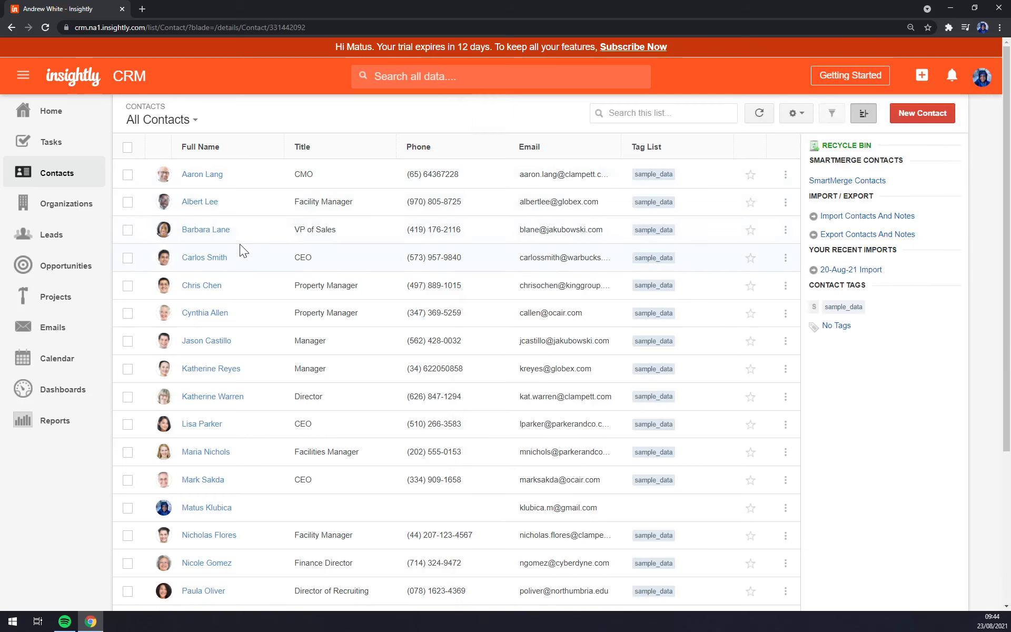
pyautogui.scroll(-3, 239, 244)
pyautogui.scroll(-2, 240, 245)
pyautogui.scroll(5, 243, 249)
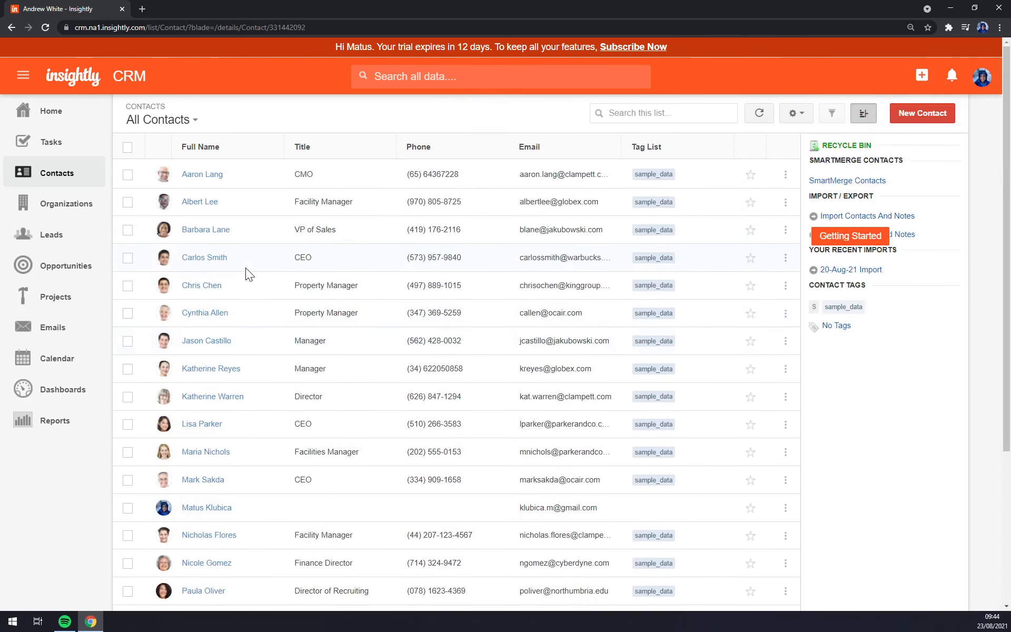
pyautogui.click(213, 230)
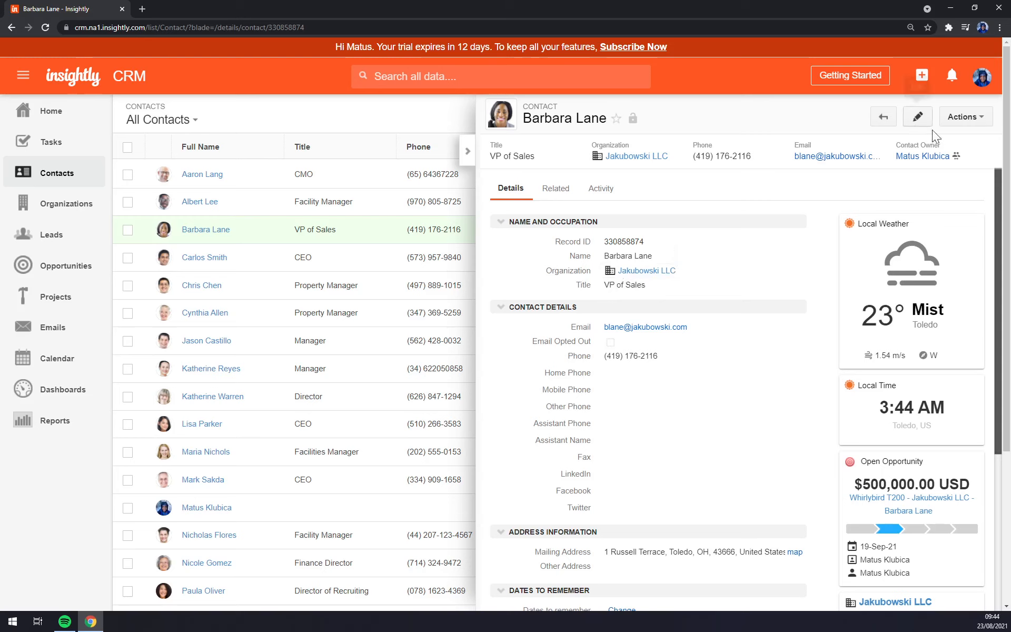
pyautogui.click(974, 125)
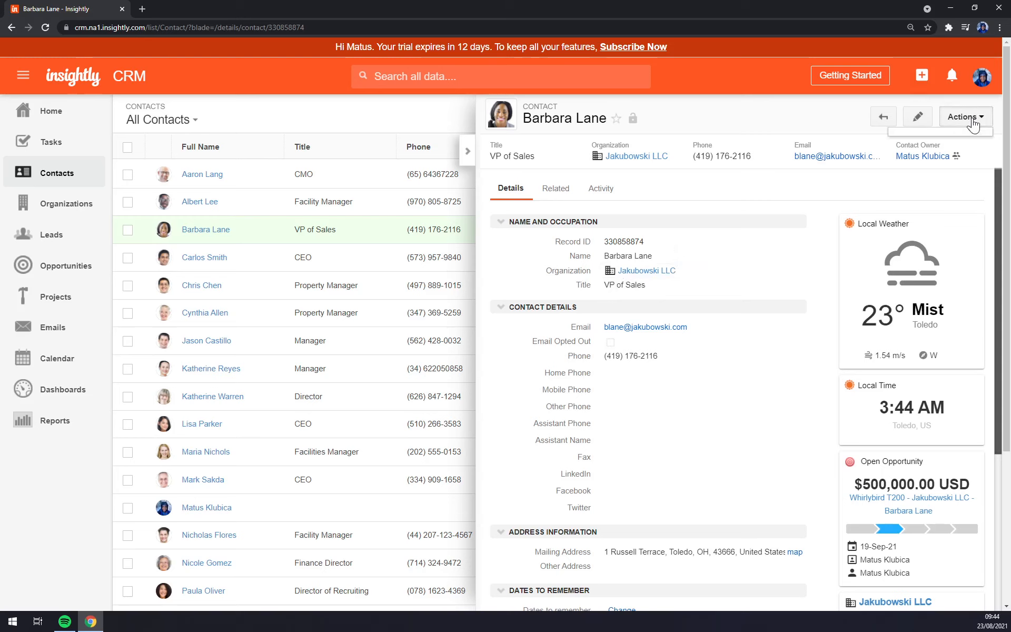
# Step: Start a new task for the contact named 'Meeting at 13:00', assigned to me
pyautogui.click(883, 372)
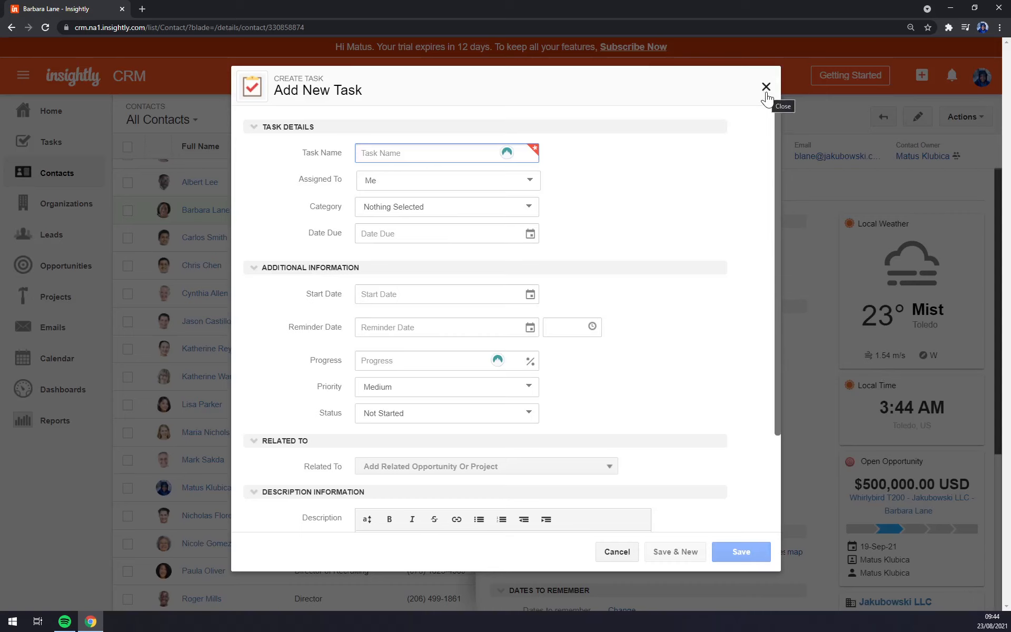
pyautogui.write('Meeting at 13')
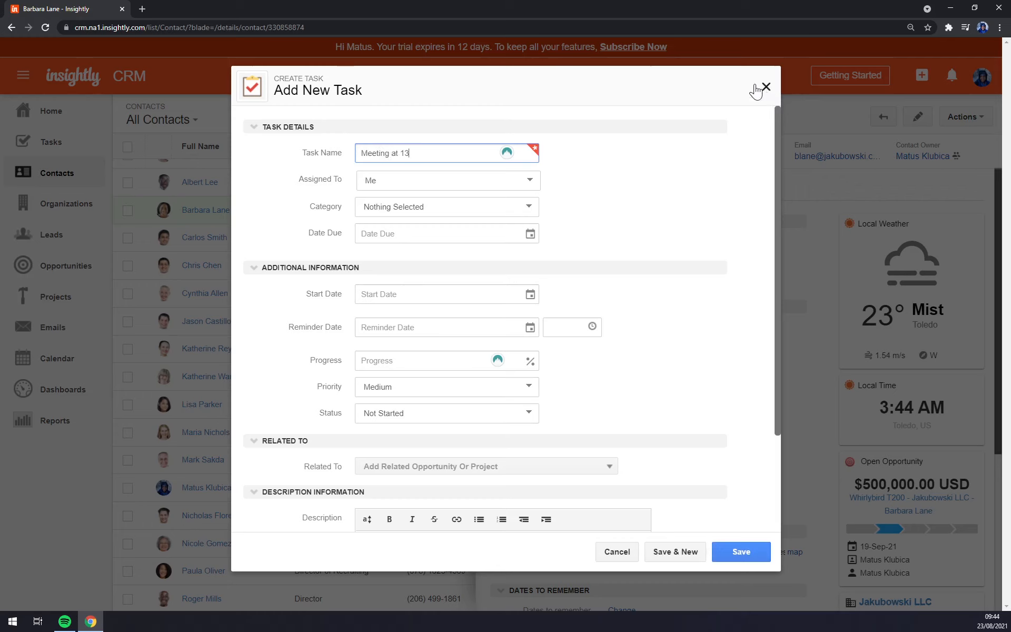
pyautogui.write(':00')
pyautogui.press('Tab')
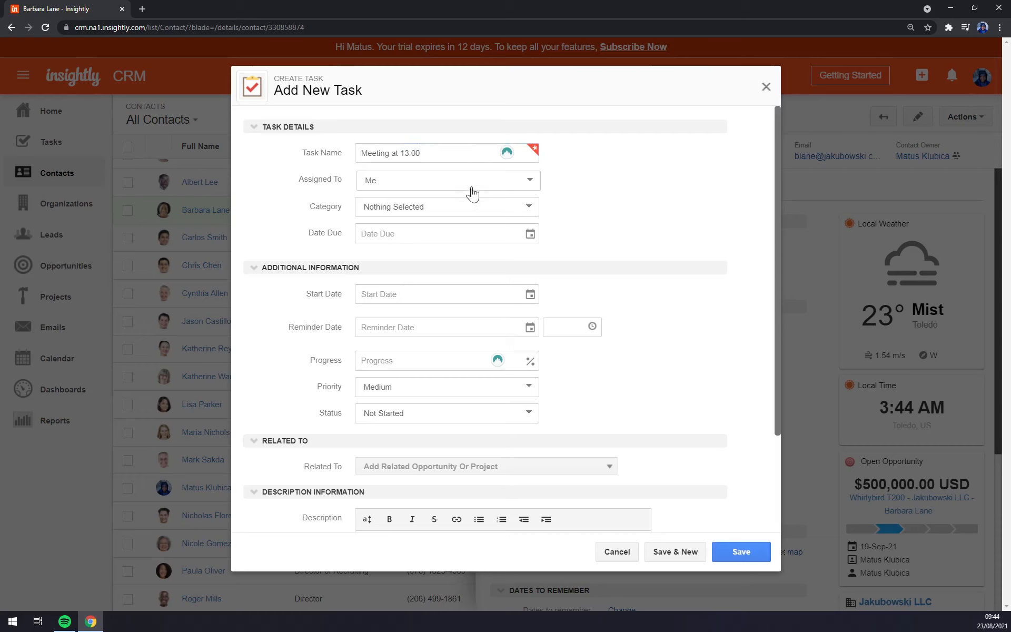
pyautogui.click(469, 185)
pyautogui.click(469, 188)
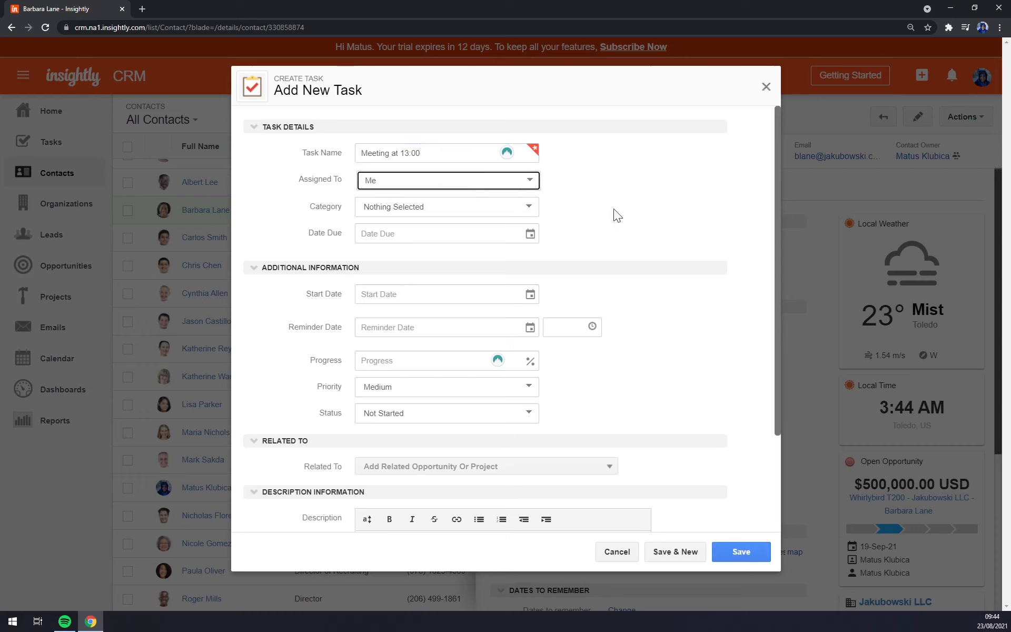
# Step: Set category Meeting, due 25-Aug-21, start 24-Aug-21 and reminder 23-Aug-21 8:00 AM
pyautogui.click(472, 209)
pyautogui.click(442, 261)
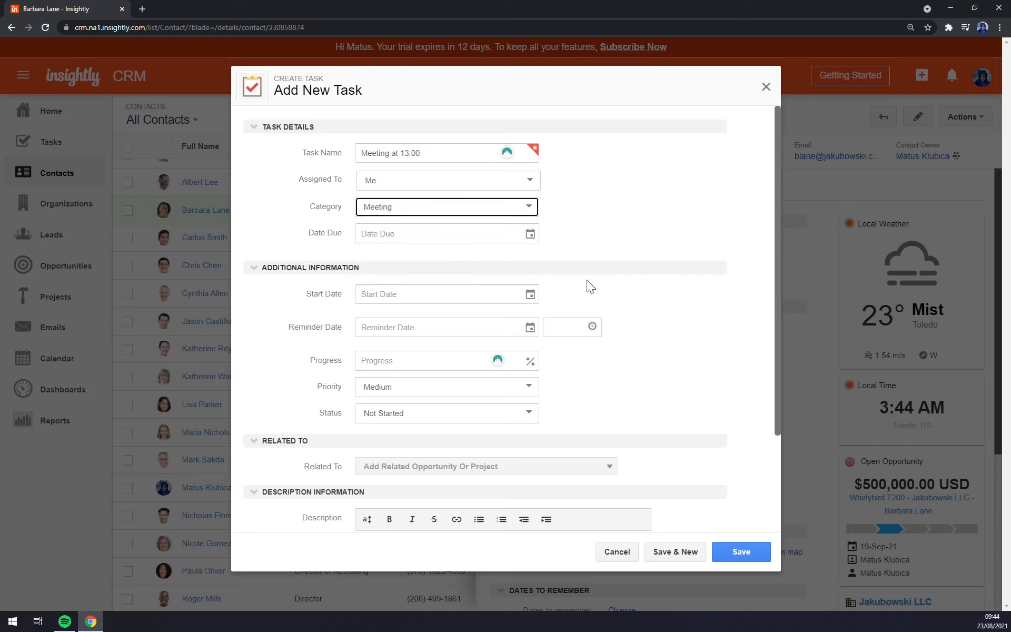
pyautogui.click(406, 233)
pyautogui.click(405, 373)
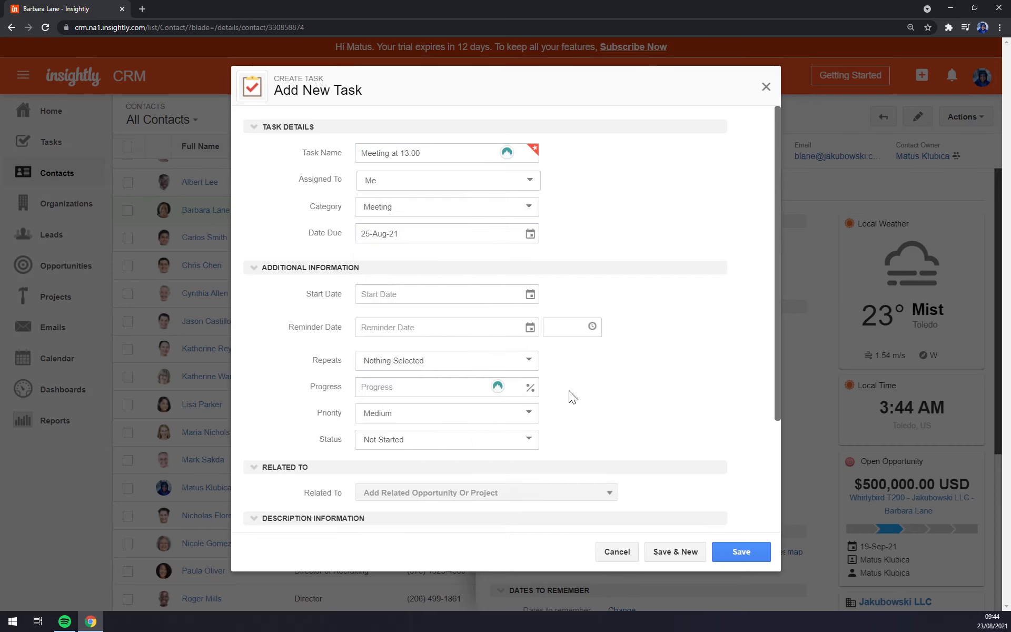
pyautogui.click(400, 294)
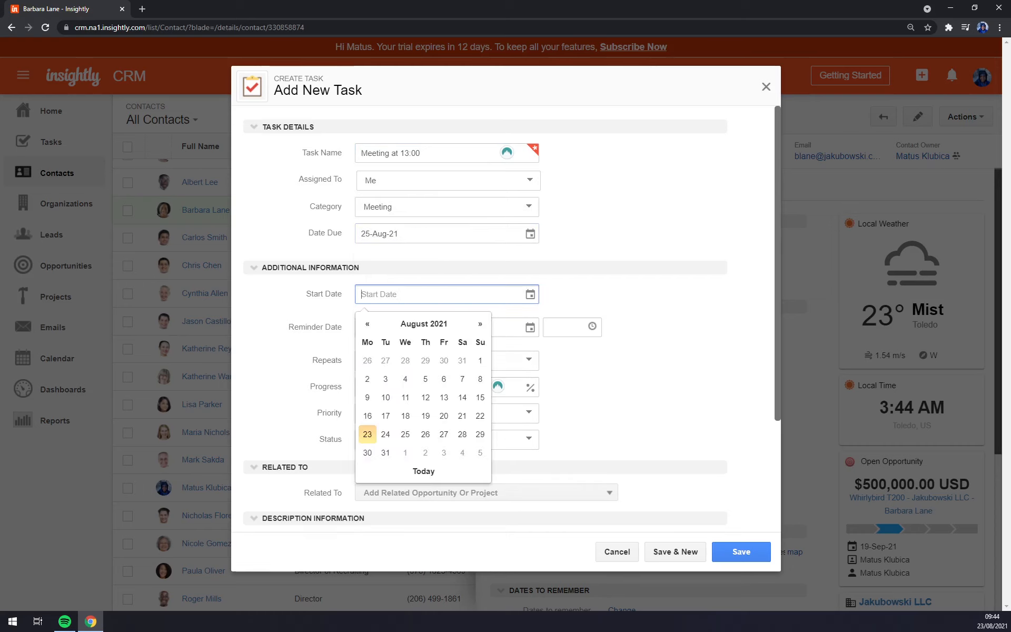
pyautogui.click(368, 435)
pyautogui.click(396, 328)
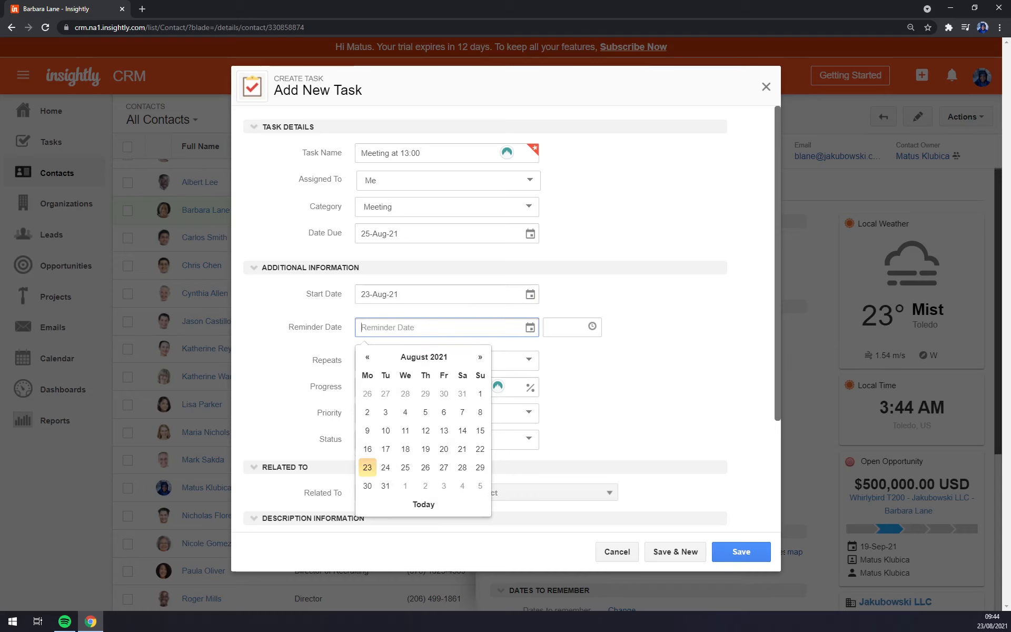
pyautogui.click(400, 294)
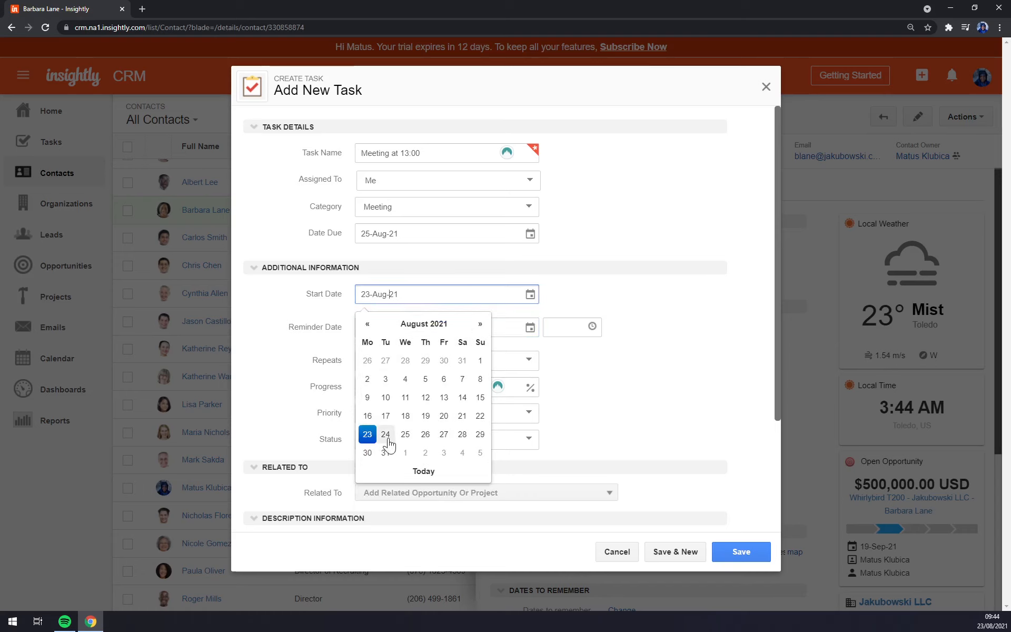
pyautogui.click(386, 435)
pyautogui.click(395, 327)
pyautogui.click(368, 468)
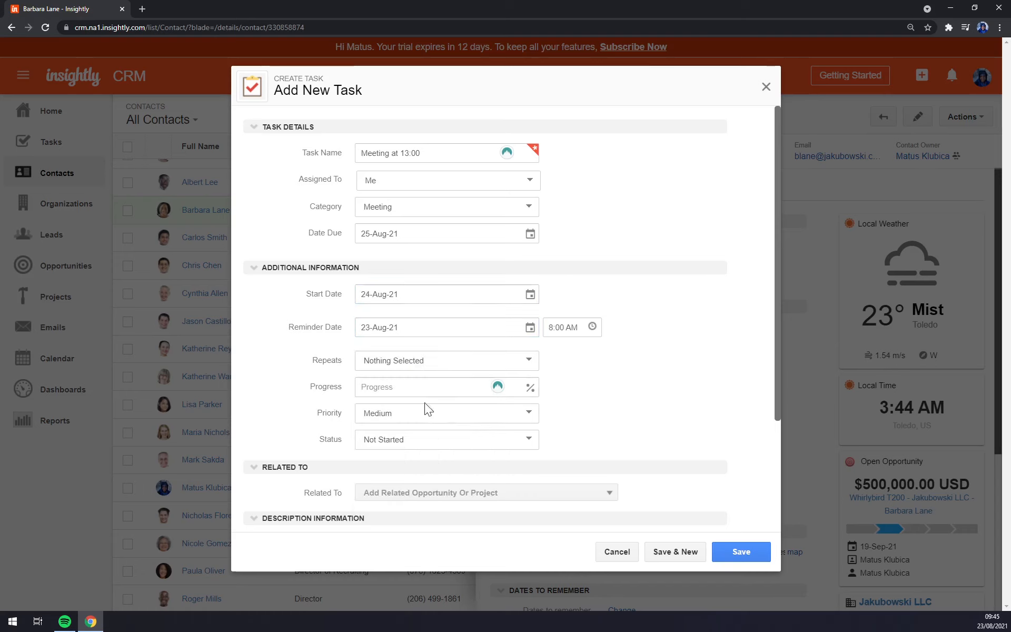
# Step: Save the task, dismiss the password prompt, and sort the contacts by phone
pyautogui.scroll(-3, 428, 404)
pyautogui.click(739, 553)
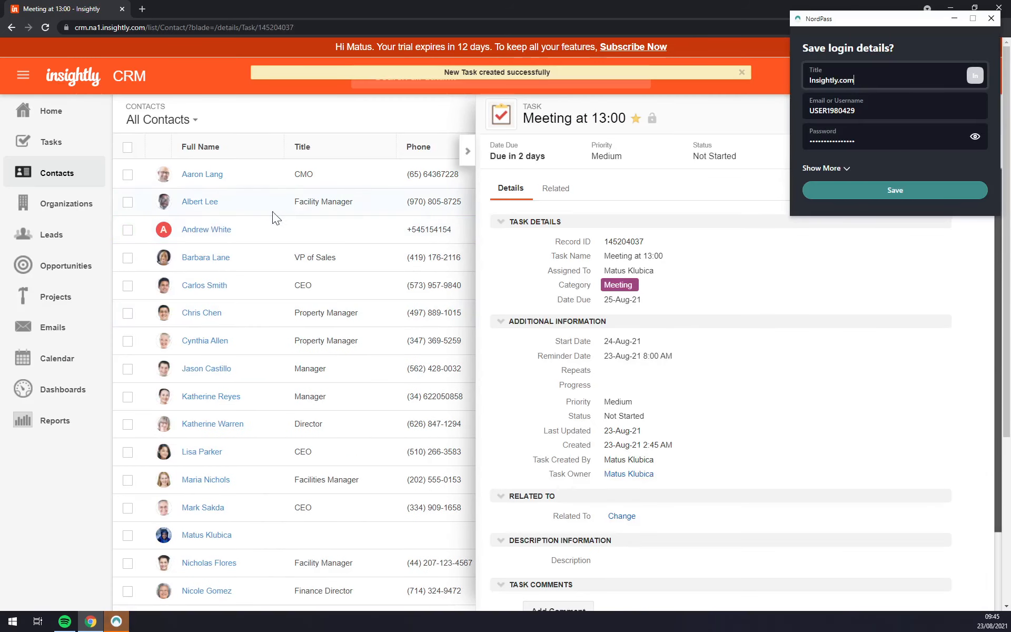
pyautogui.click(991, 18)
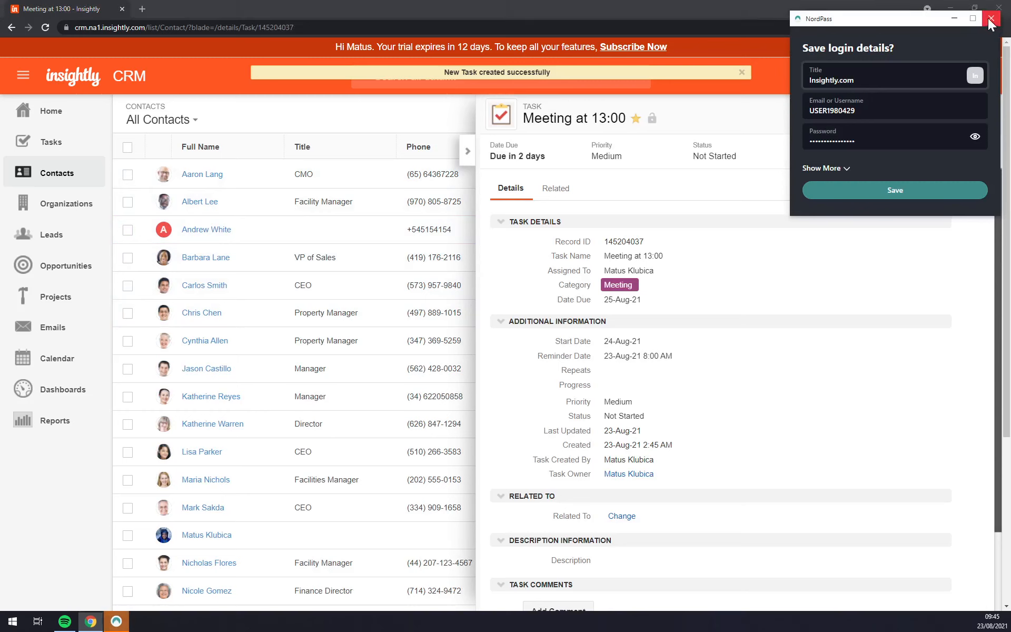
pyautogui.click(453, 149)
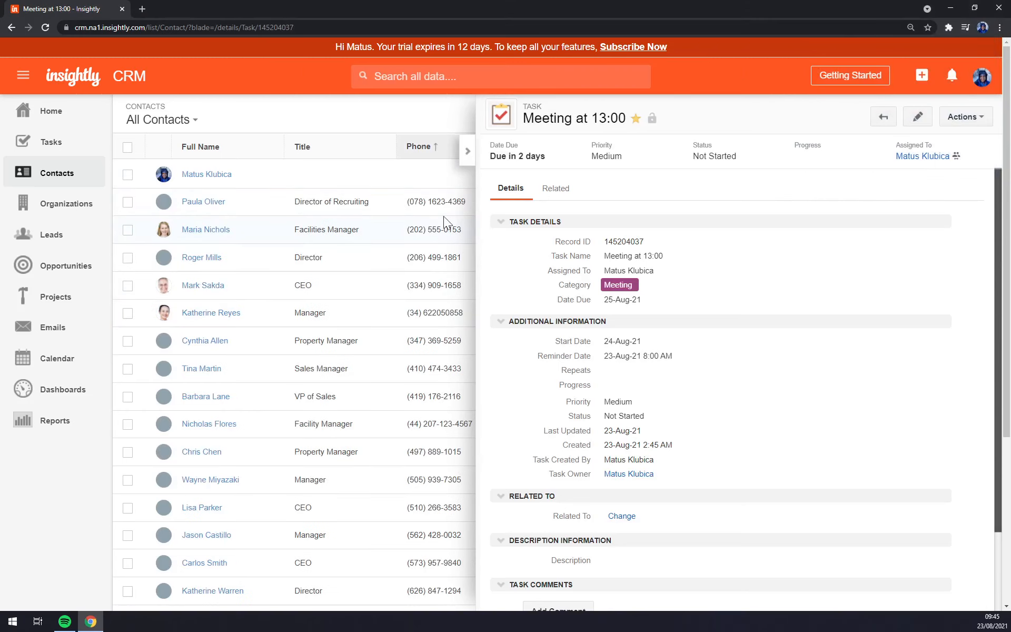
# Step: Close the task details and sort All Contacts by Full Name ascending
pyautogui.click(465, 154)
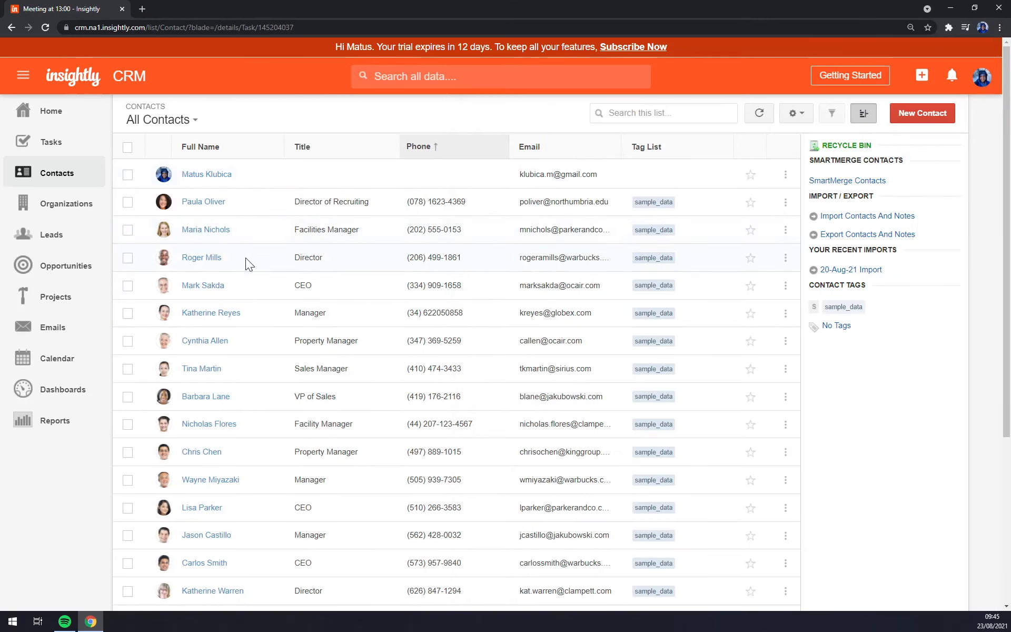
pyautogui.scroll(-5, 278, 318)
pyautogui.scroll(5, 253, 232)
pyautogui.click(228, 146)
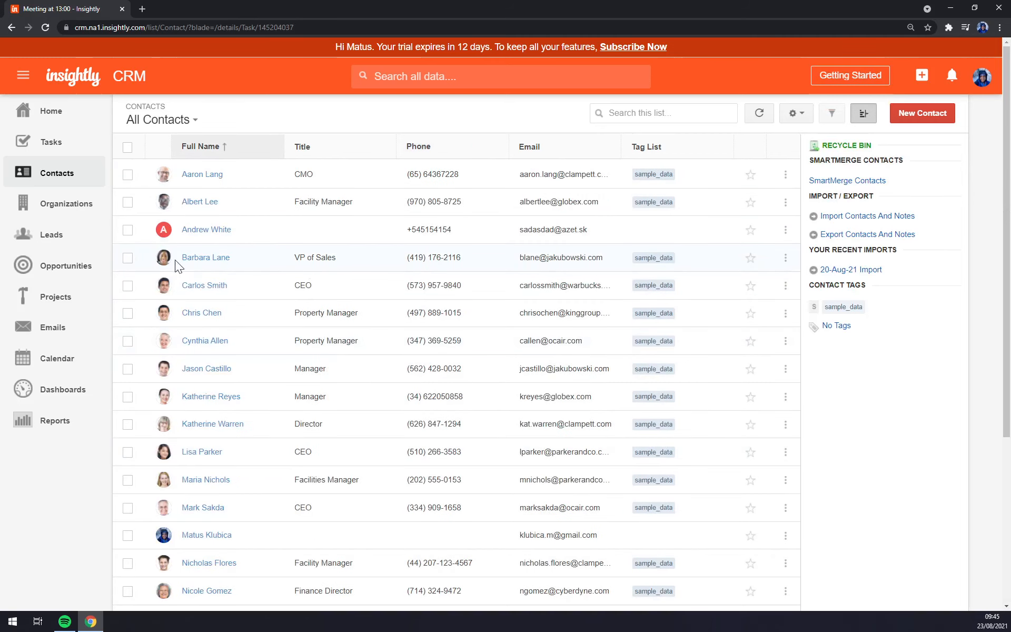
# Step: Review the VP of Sales contact's details and Actions menu, then close the panel
pyautogui.click(213, 261)
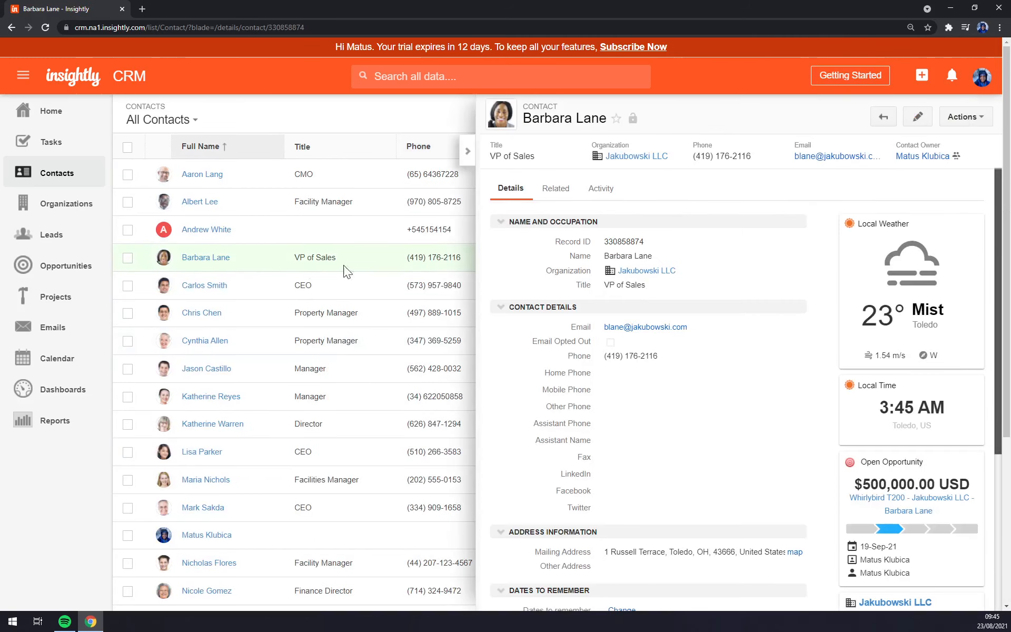
pyautogui.scroll(-6, 794, 301)
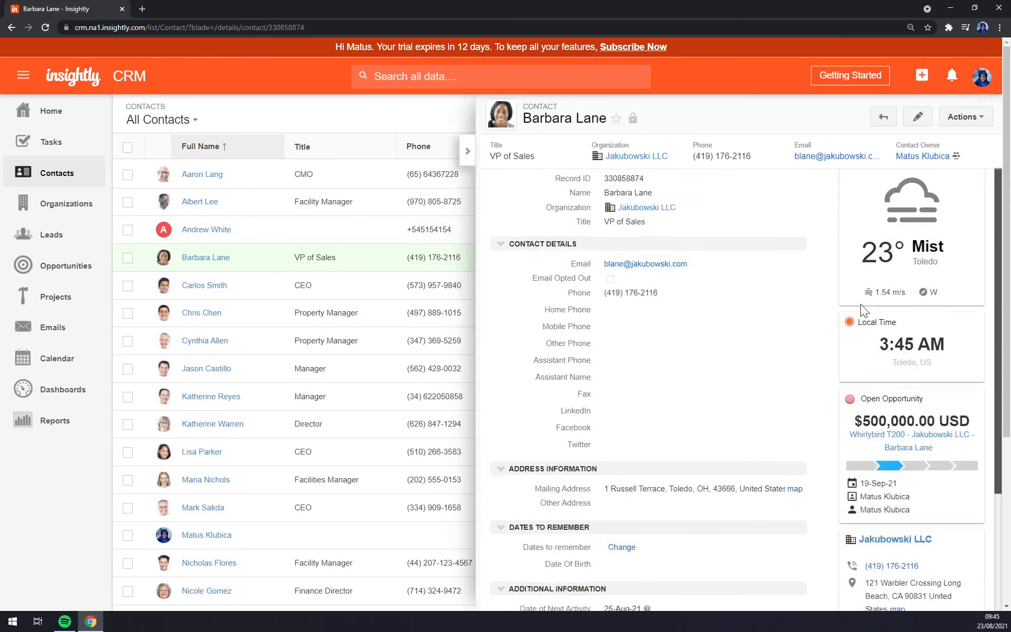
pyautogui.scroll(2, 904, 324)
pyautogui.scroll(4, 671, 355)
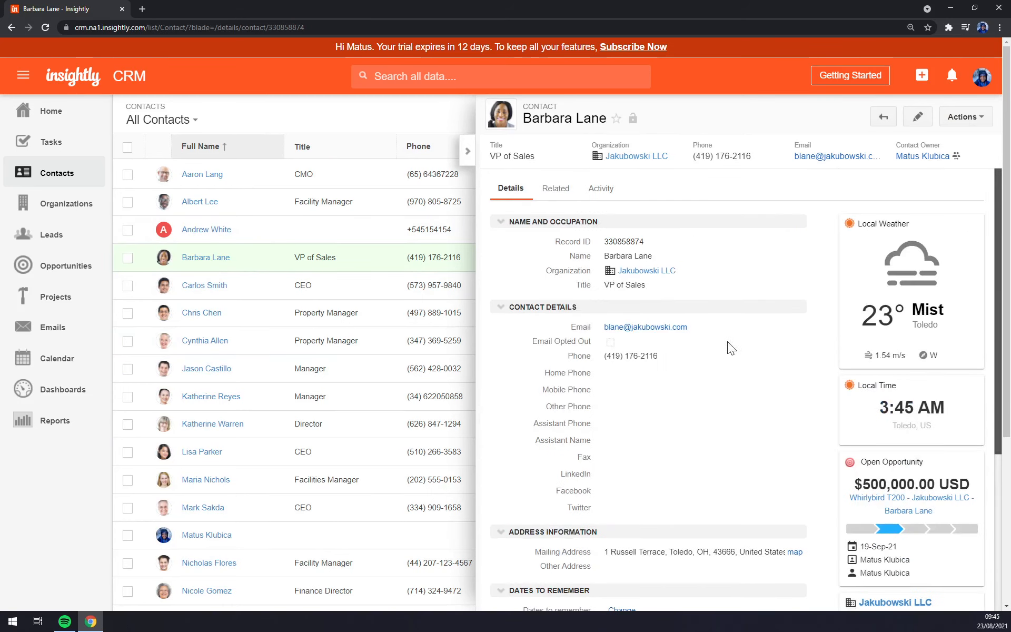
pyautogui.scroll(-2, 727, 346)
pyautogui.scroll(-3, 683, 351)
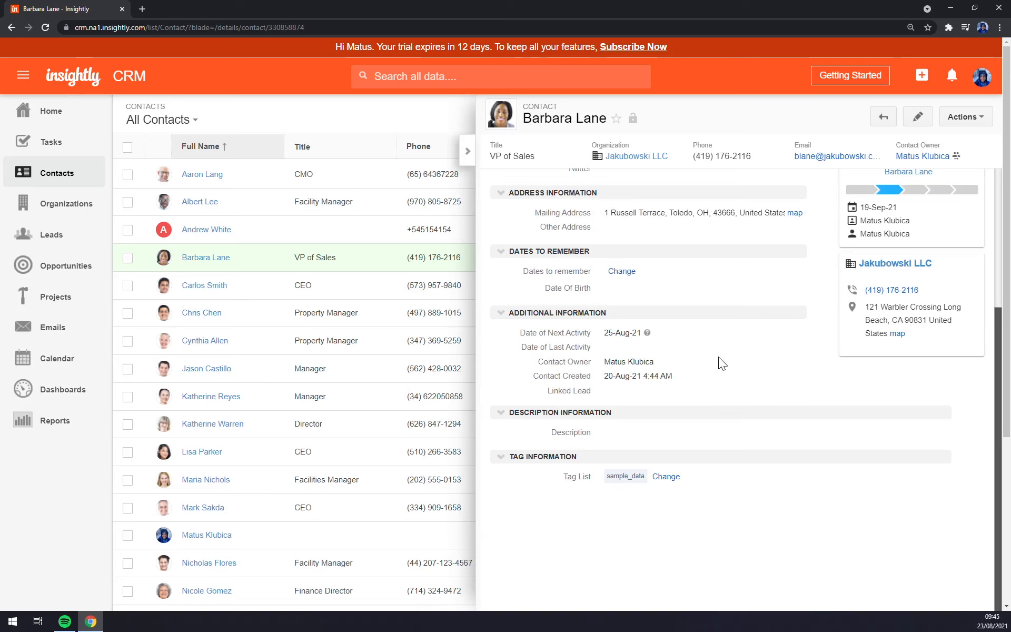
pyautogui.scroll(5, 719, 364)
pyautogui.scroll(-3, 715, 363)
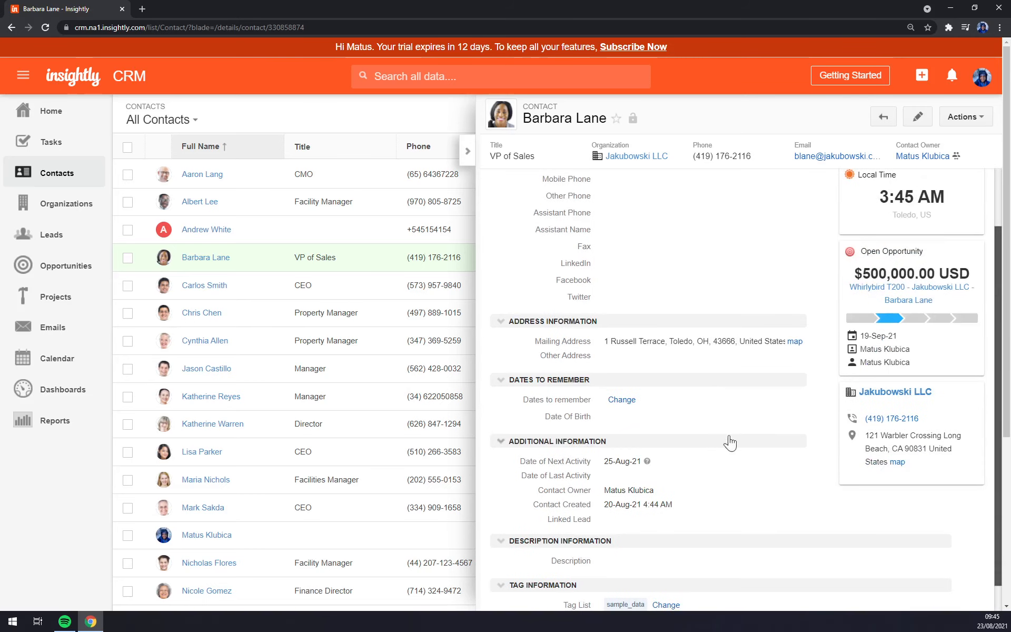
pyautogui.scroll(3, 806, 315)
pyautogui.click(964, 117)
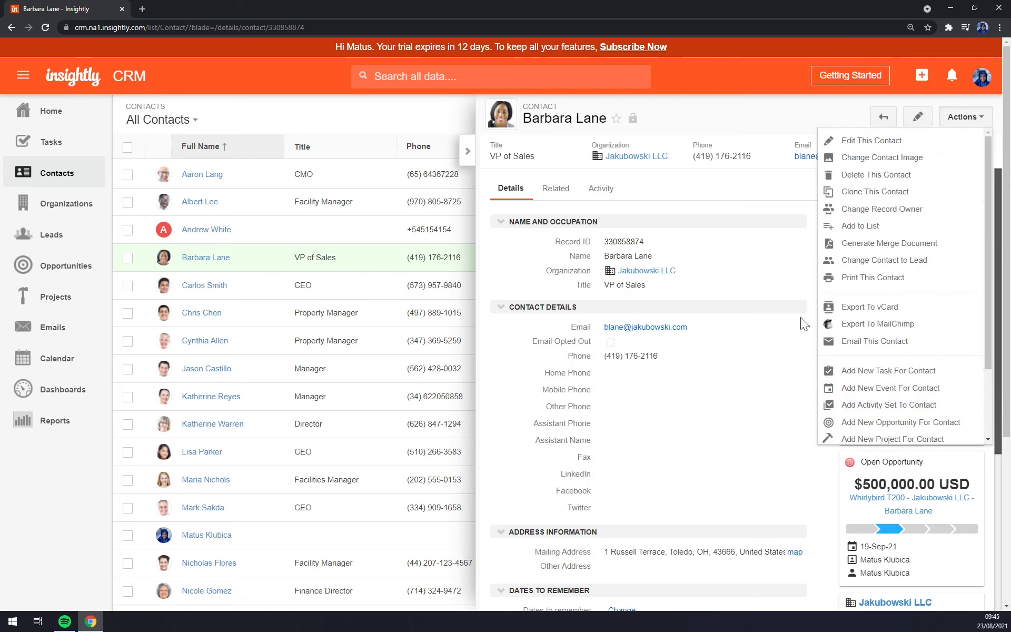
pyautogui.click(697, 233)
pyautogui.click(468, 152)
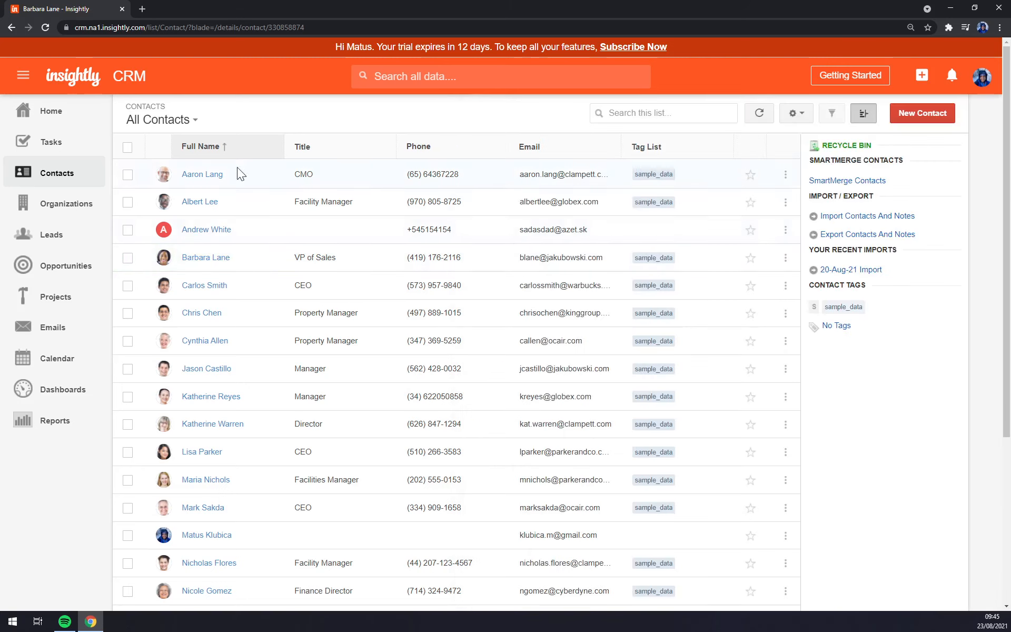
# Step: Browse the MStone Company contact's Actions menu, then switch to the All Organizations list
pyautogui.click(207, 230)
pyautogui.click(974, 118)
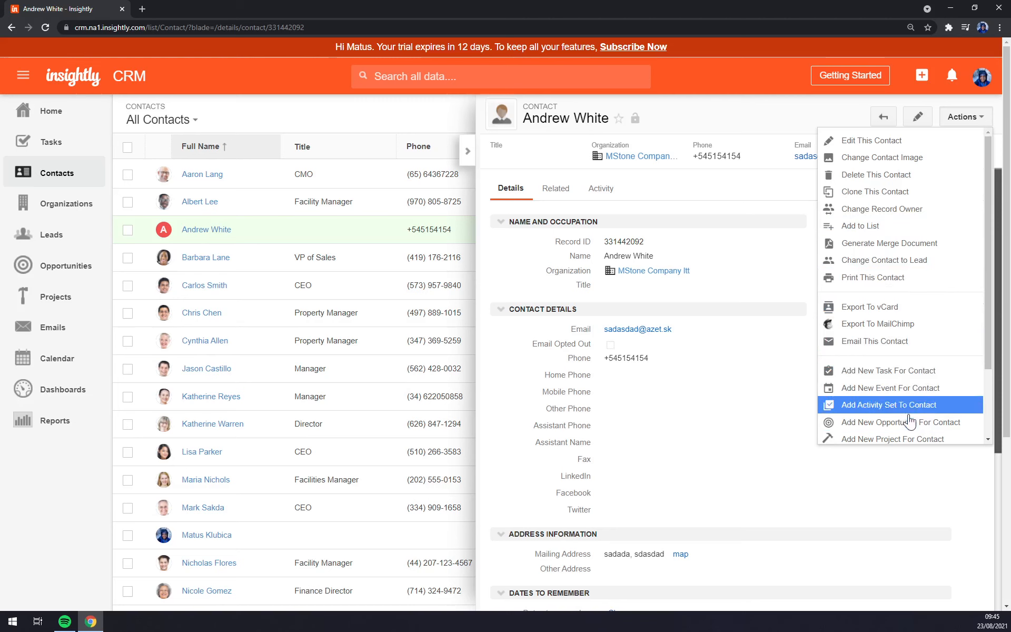
pyautogui.scroll(-2, 907, 401)
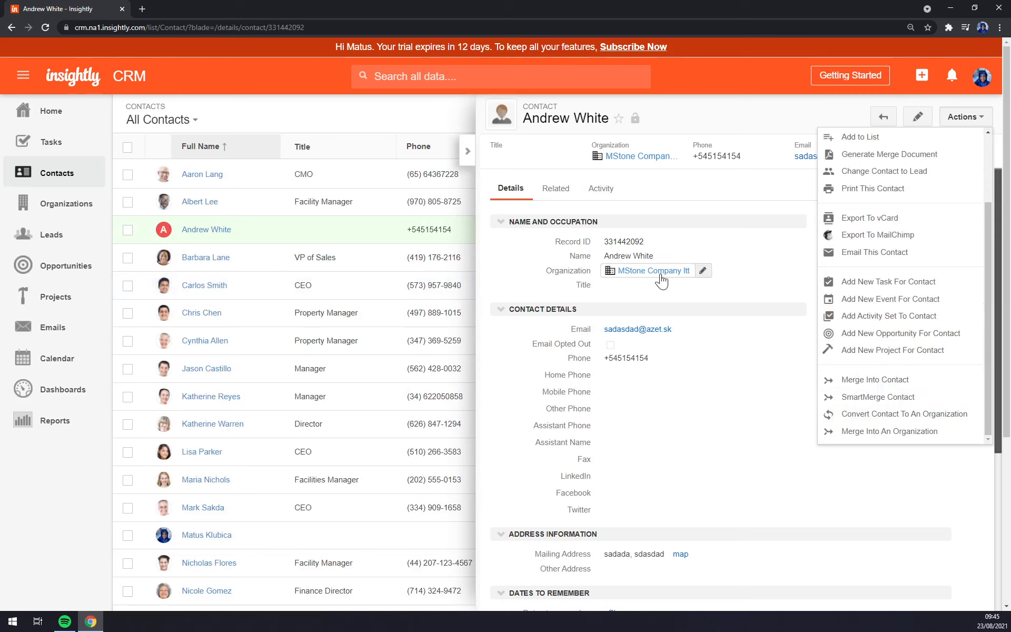
pyautogui.click(760, 241)
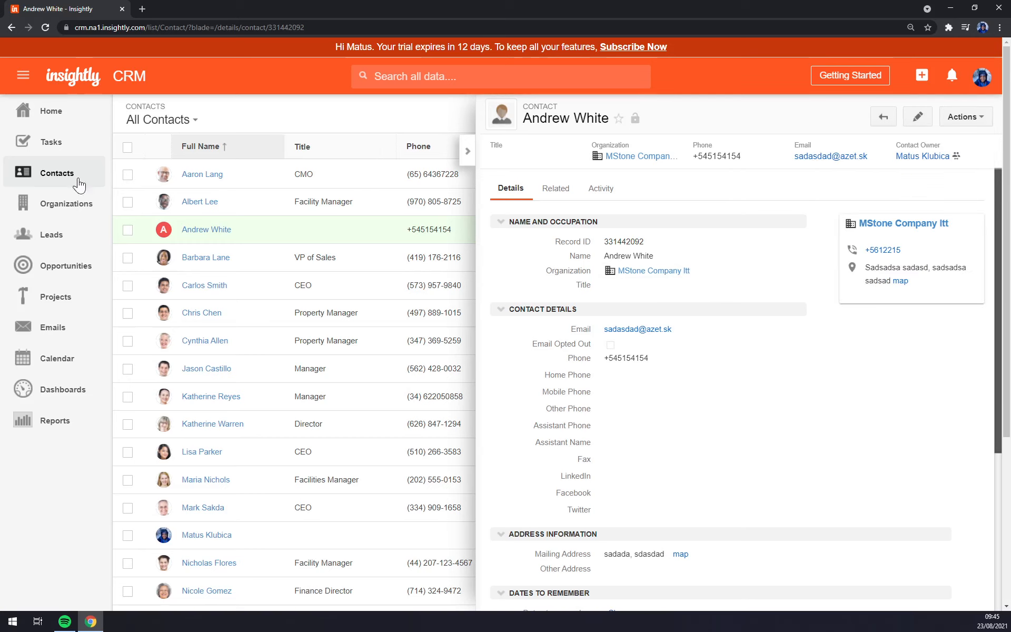
pyautogui.click(68, 203)
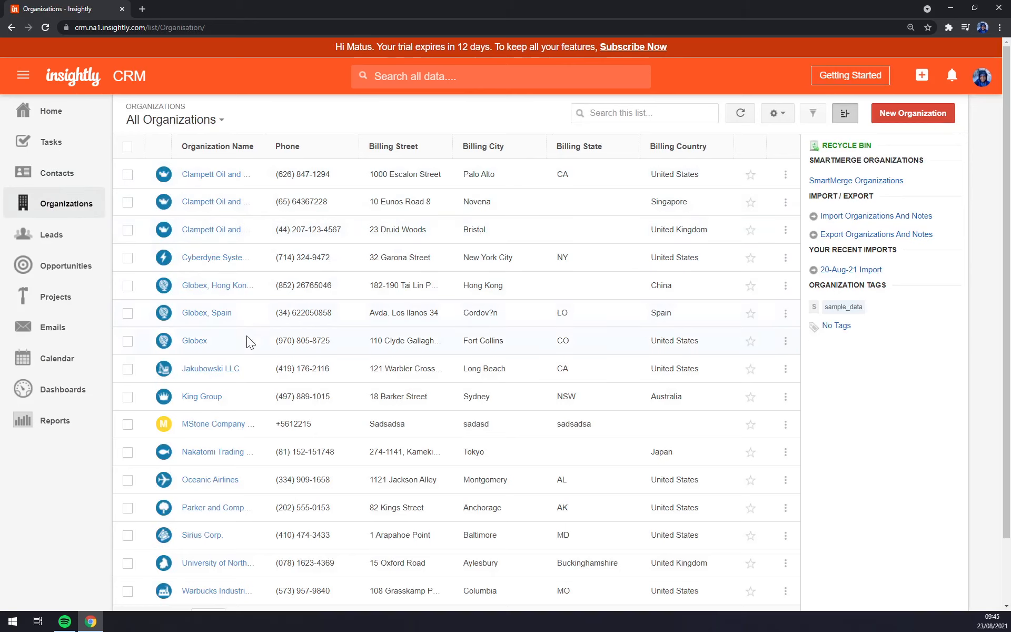
pyautogui.click(222, 430)
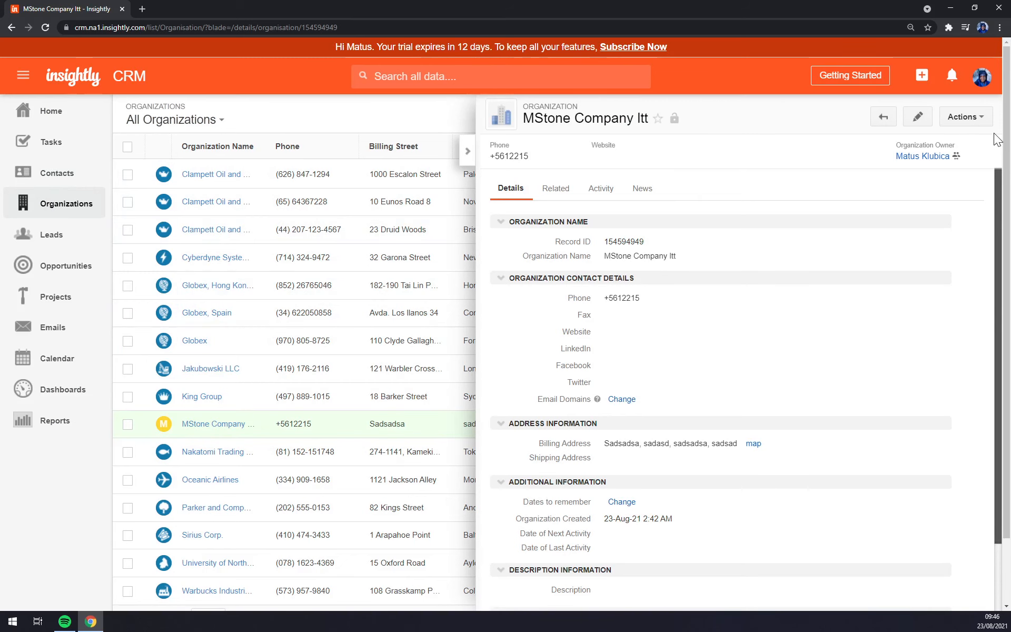
pyautogui.click(983, 122)
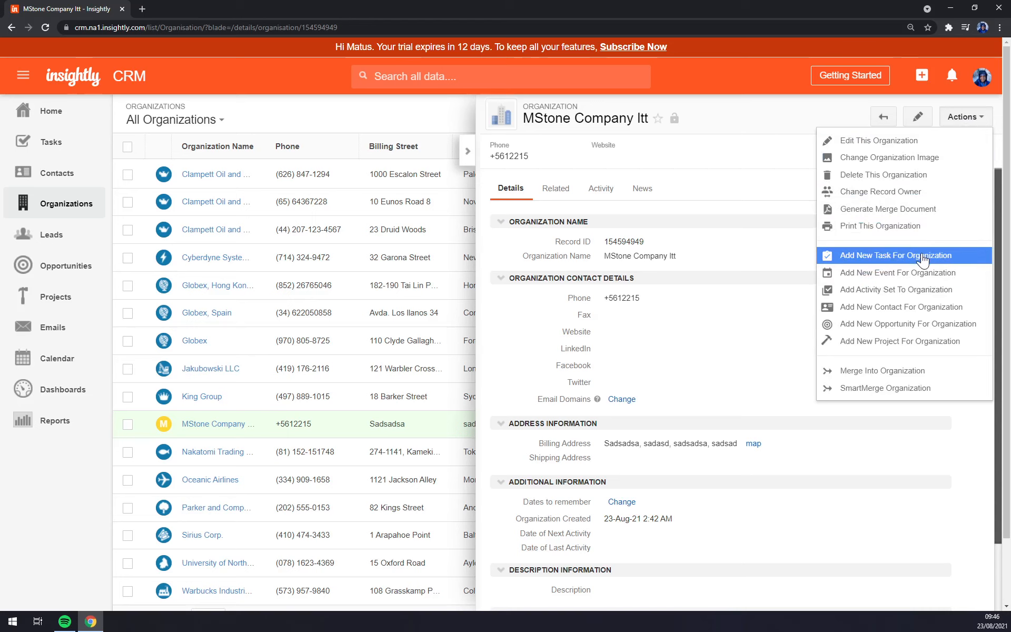
pyautogui.click(921, 283)
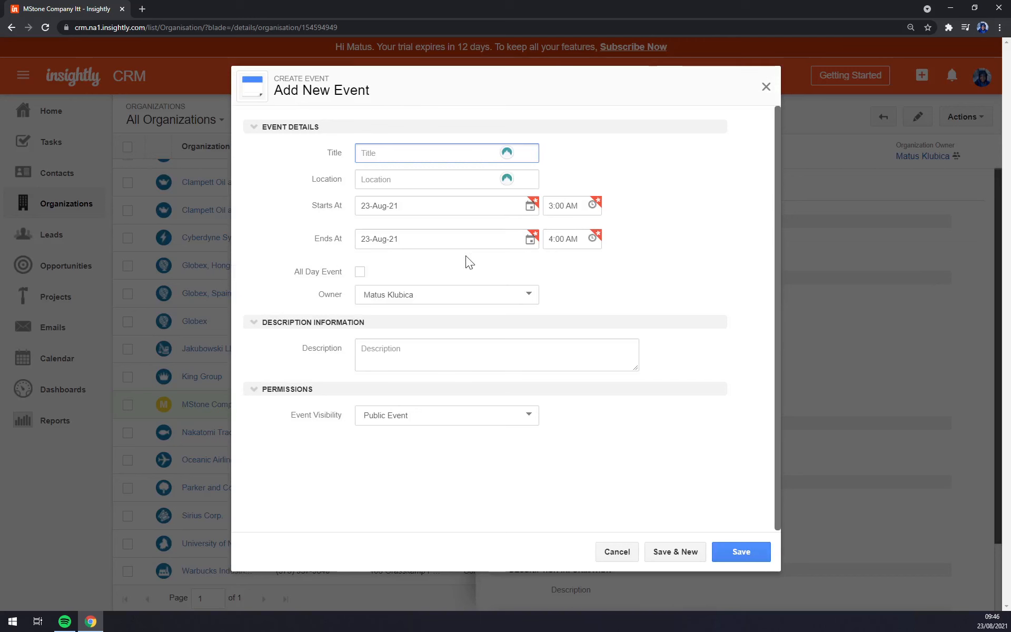
pyautogui.click(766, 86)
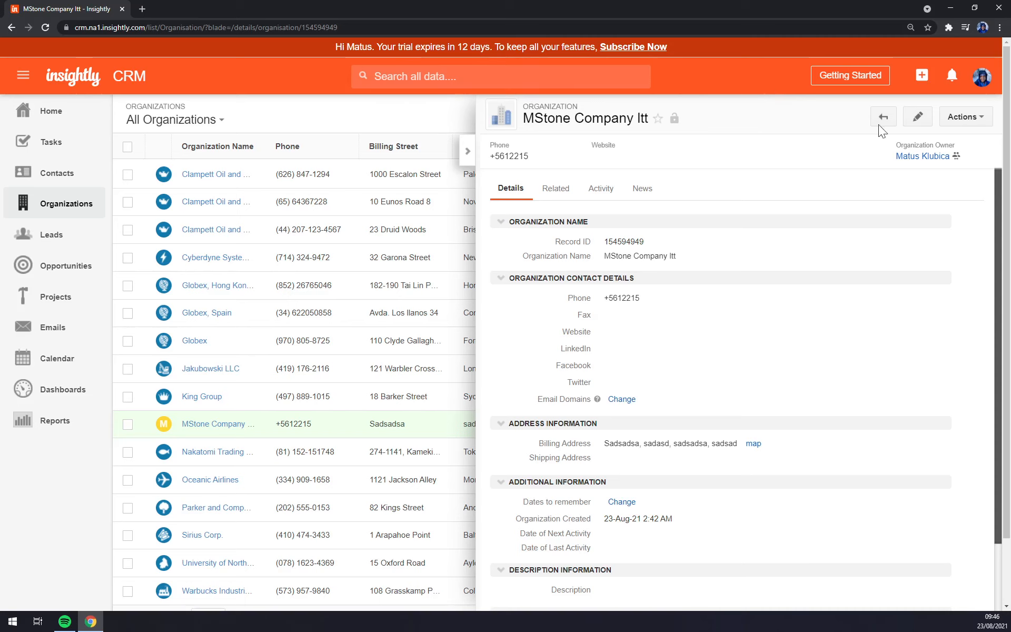
pyautogui.click(468, 151)
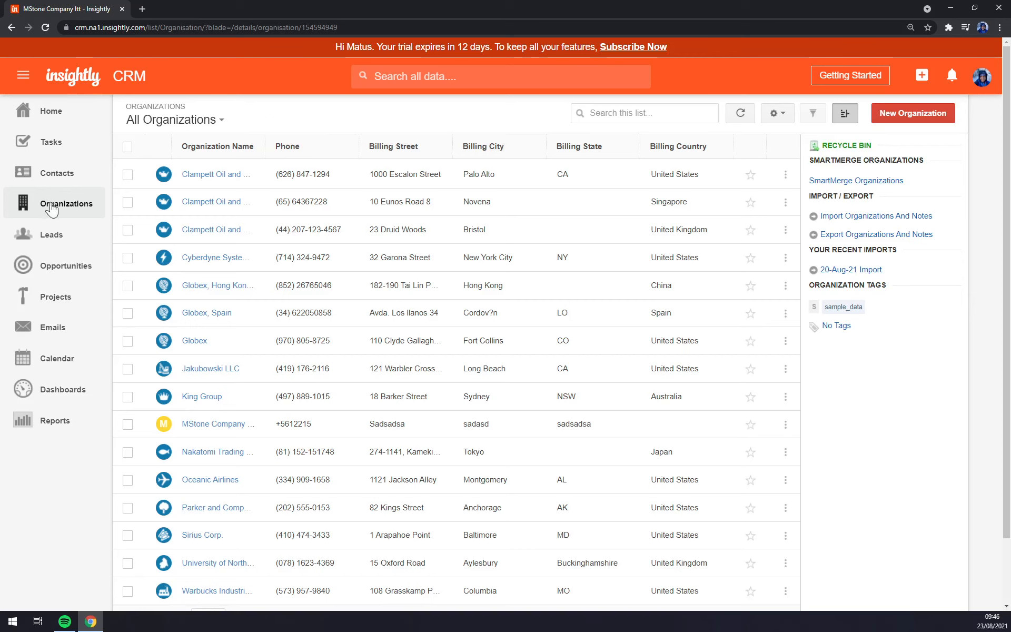
# Step: Preview the Howe-Blanda LLC and second leads, then open the Ebert and Sons Finance Director lead
pyautogui.click(69, 236)
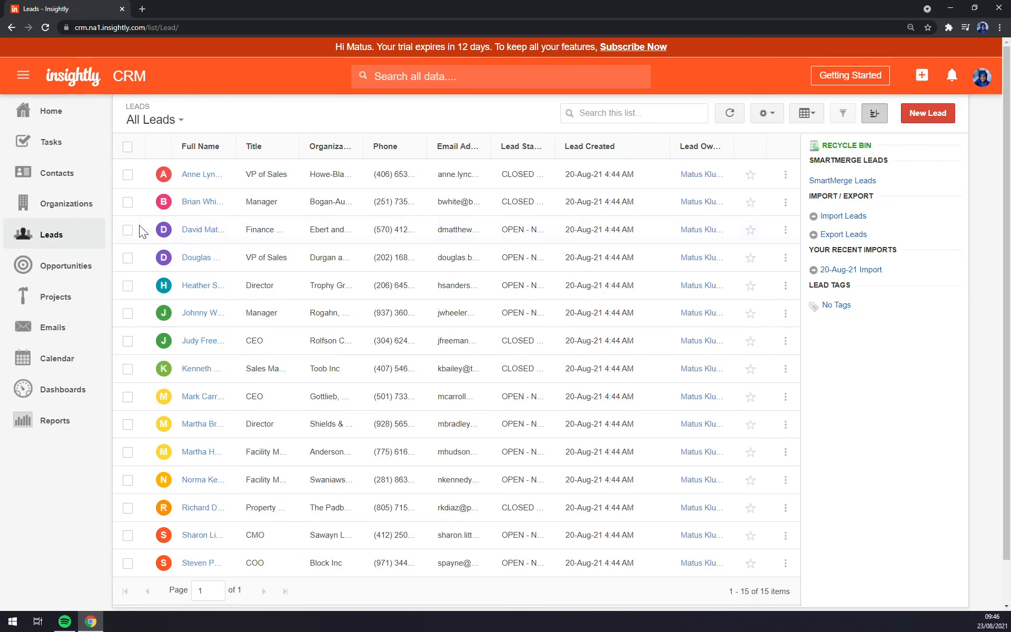
pyautogui.click(203, 177)
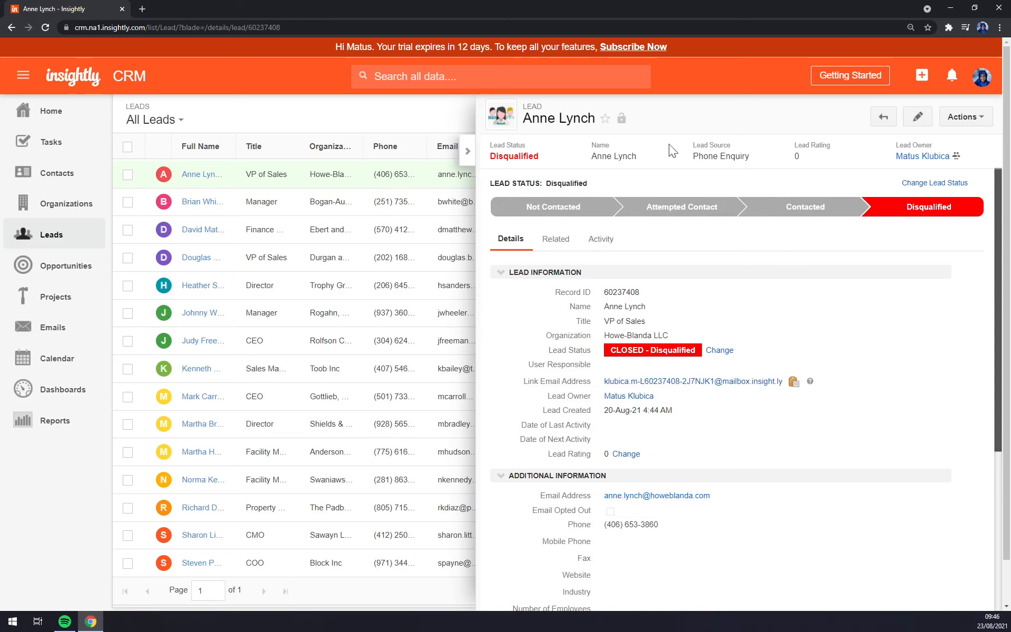
pyautogui.click(276, 216)
pyautogui.click(208, 210)
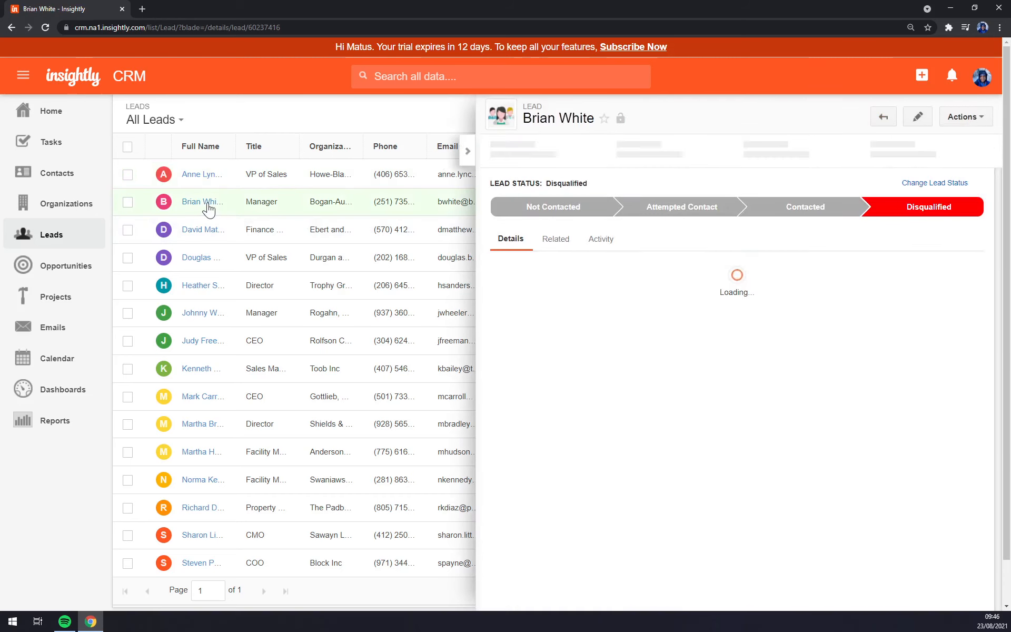
pyautogui.click(472, 151)
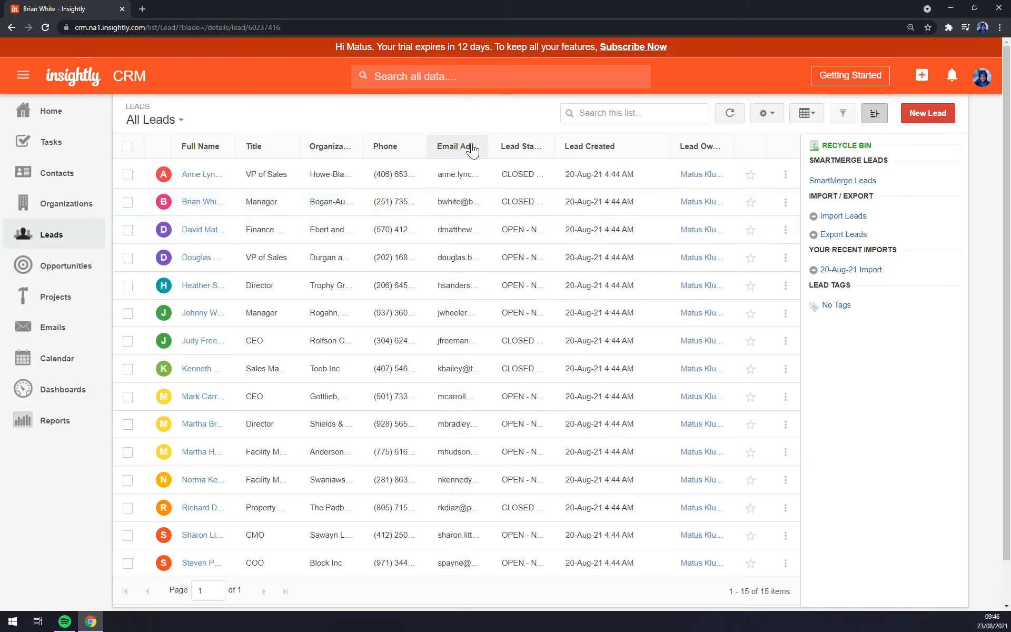
pyautogui.click(200, 230)
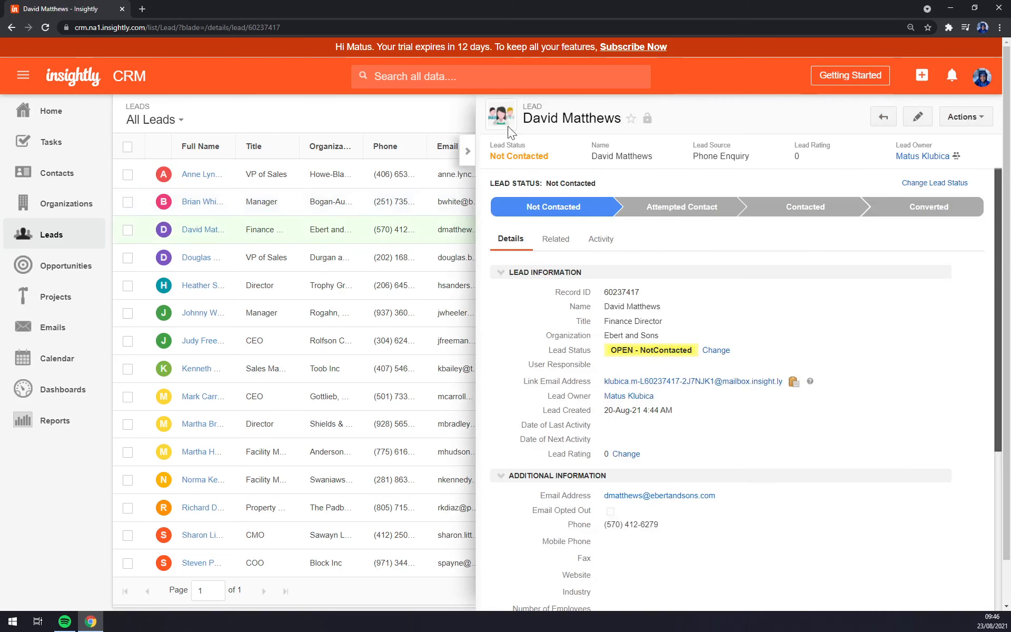
# Step: Advance the Ebert and Sons lead through Attempted Contact to Contacted, then start converting it
pyautogui.moveTo(529, 120); pyautogui.dragTo(619, 119)
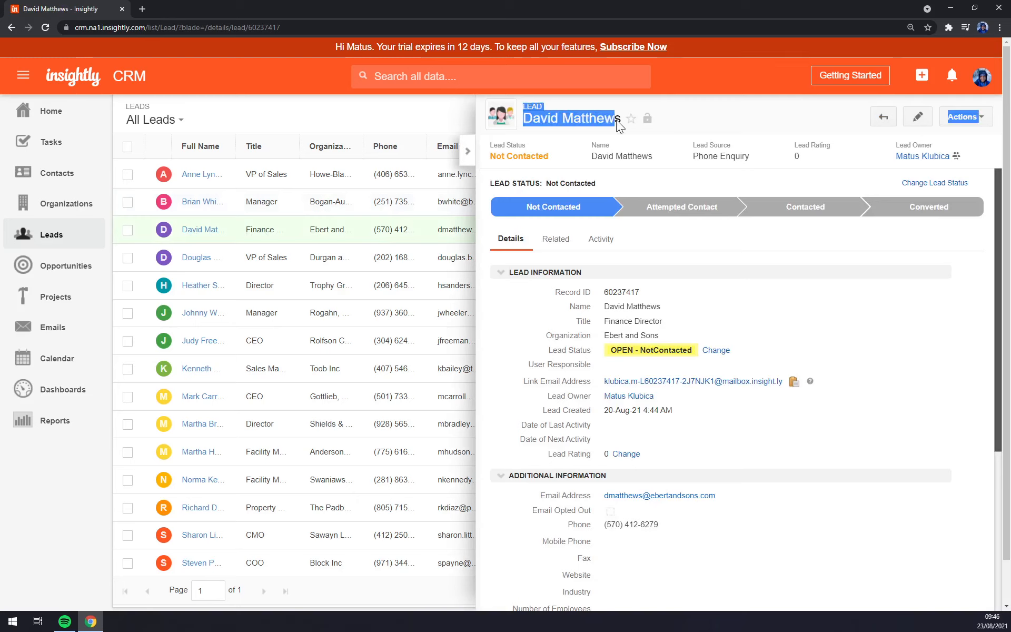
pyautogui.click(726, 249)
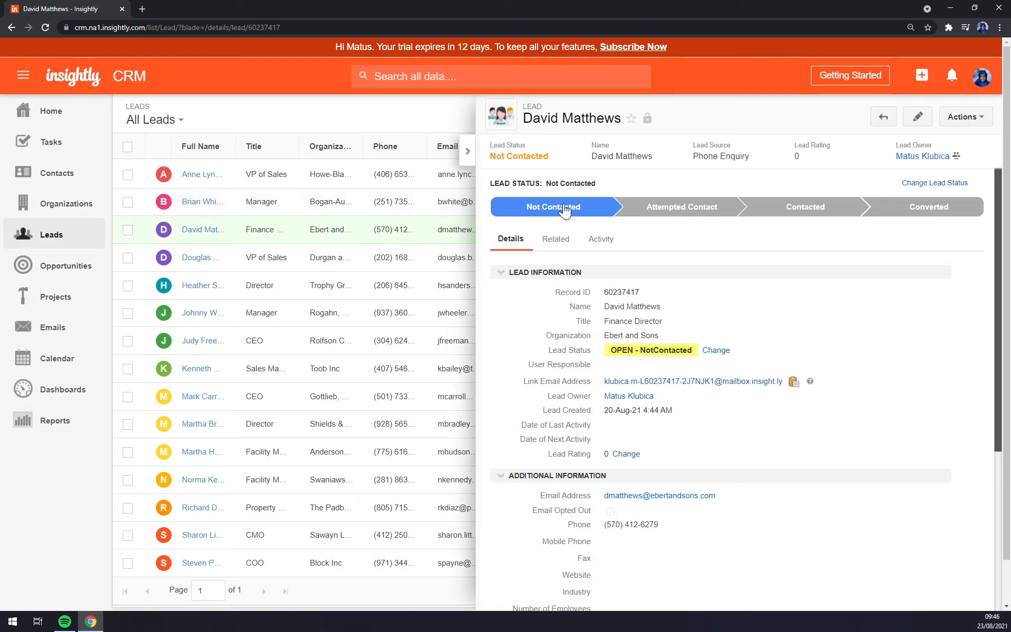
pyautogui.click(527, 214)
pyautogui.click(655, 213)
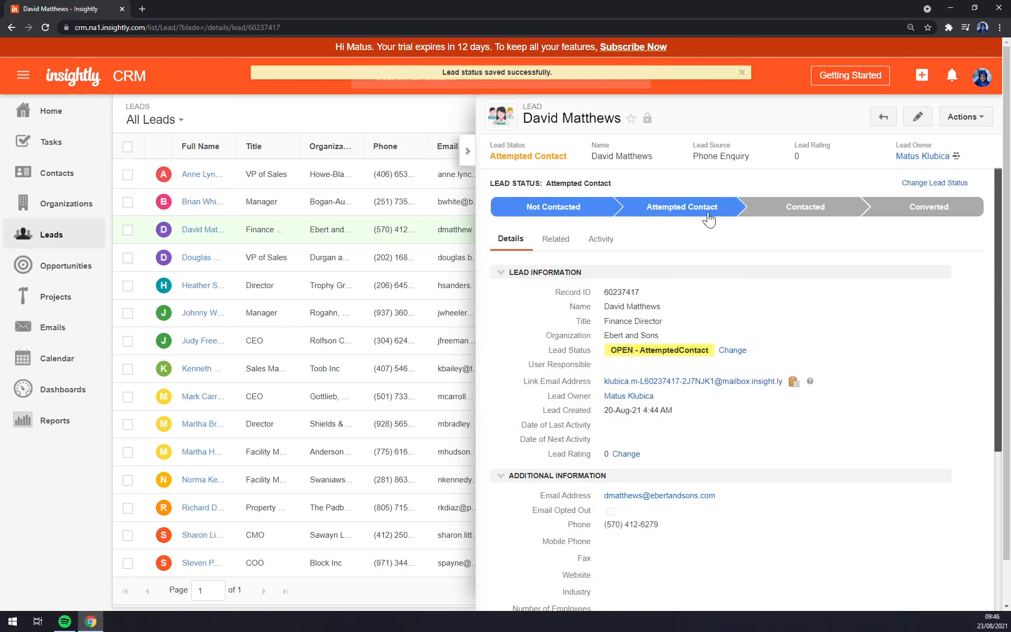
pyautogui.click(798, 213)
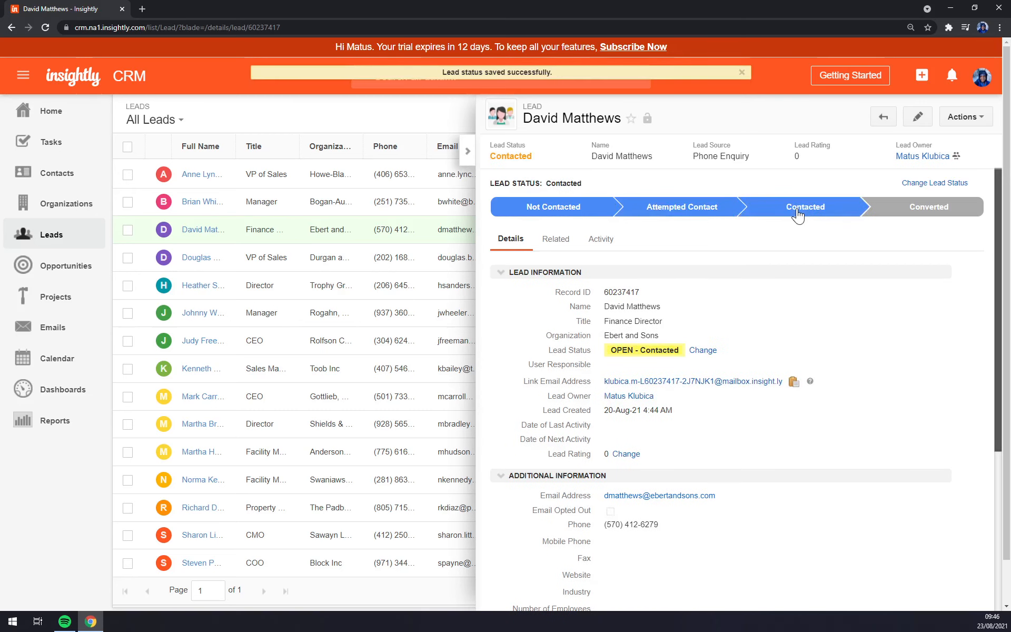
pyautogui.click(932, 211)
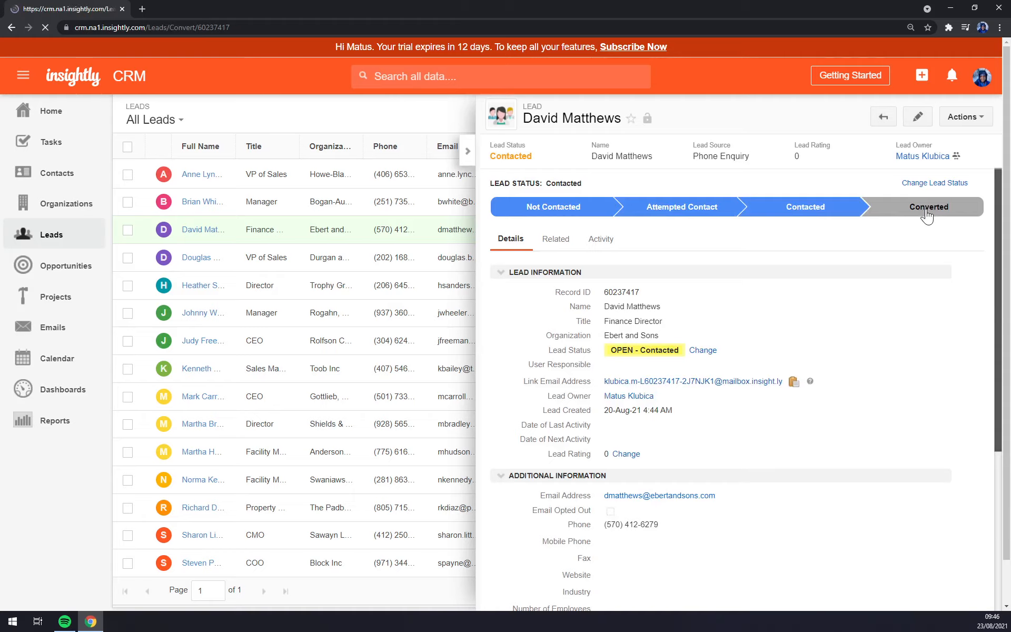
# Step: Leave the lead conversion unsaved, browse Opportunities, and preview the Durgan and Sons lead
pyautogui.click(318, 213)
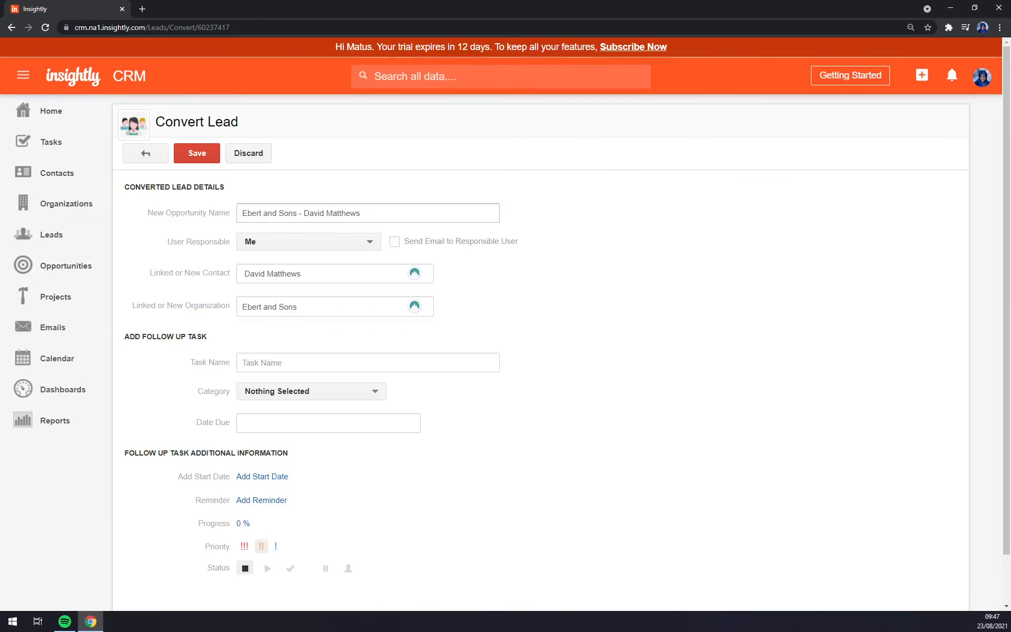
pyautogui.scroll(-1, 296, 481)
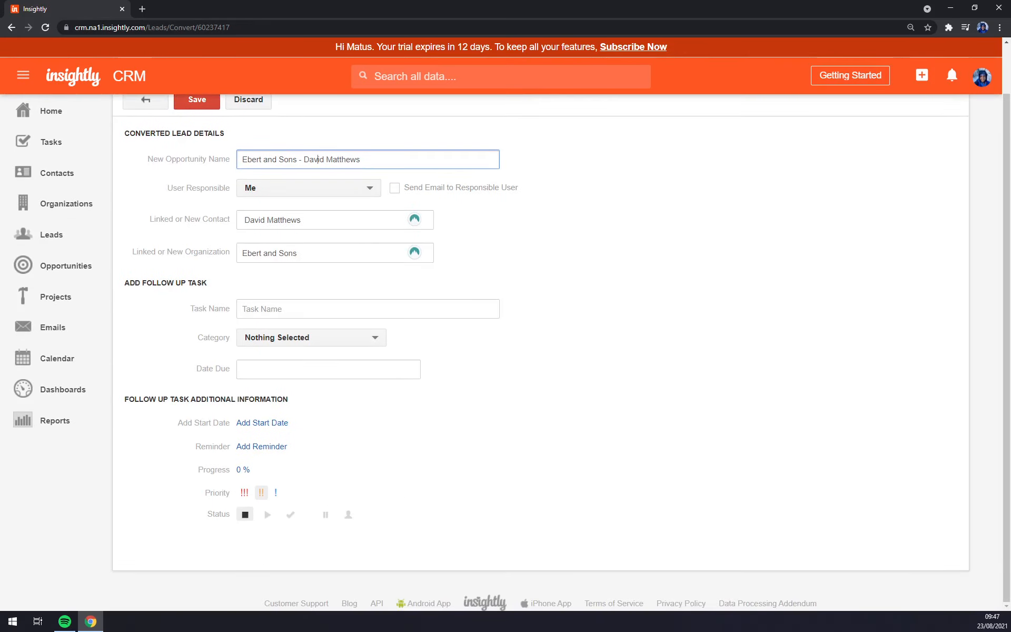
pyautogui.click(63, 264)
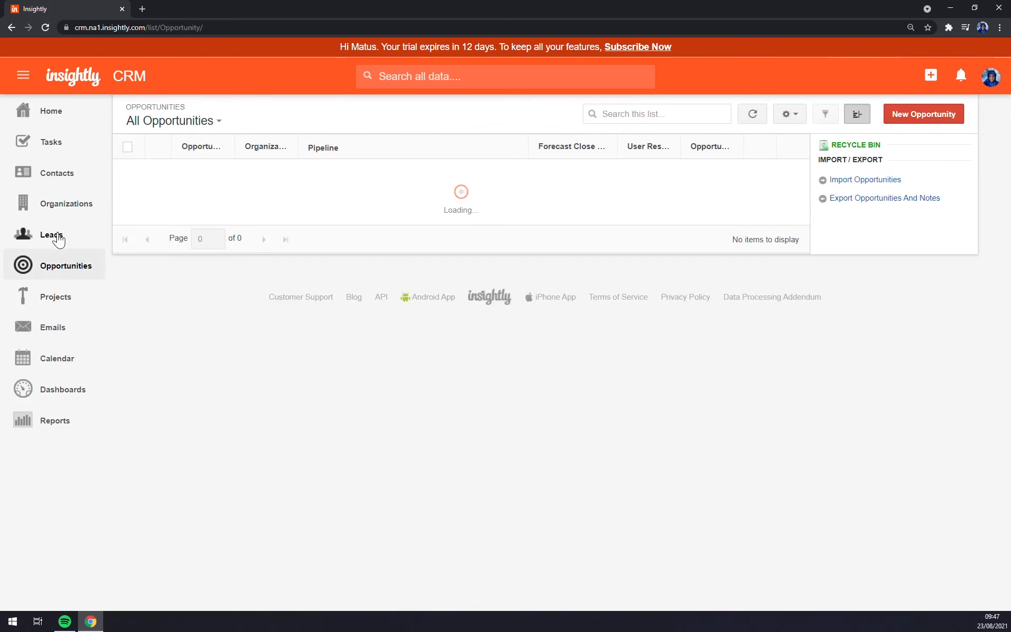
pyautogui.click(59, 235)
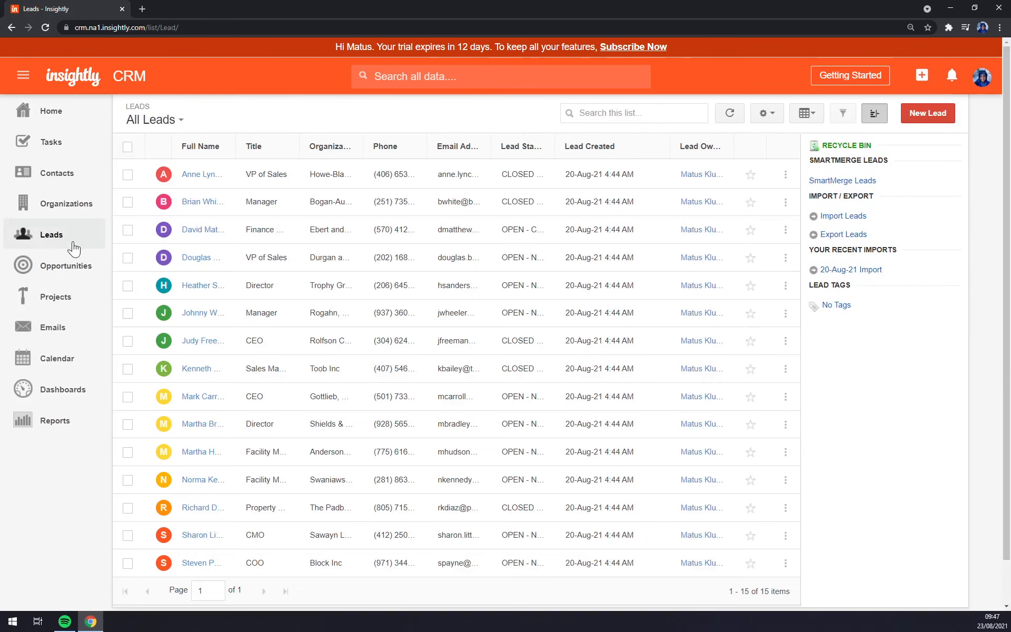
pyautogui.click(197, 258)
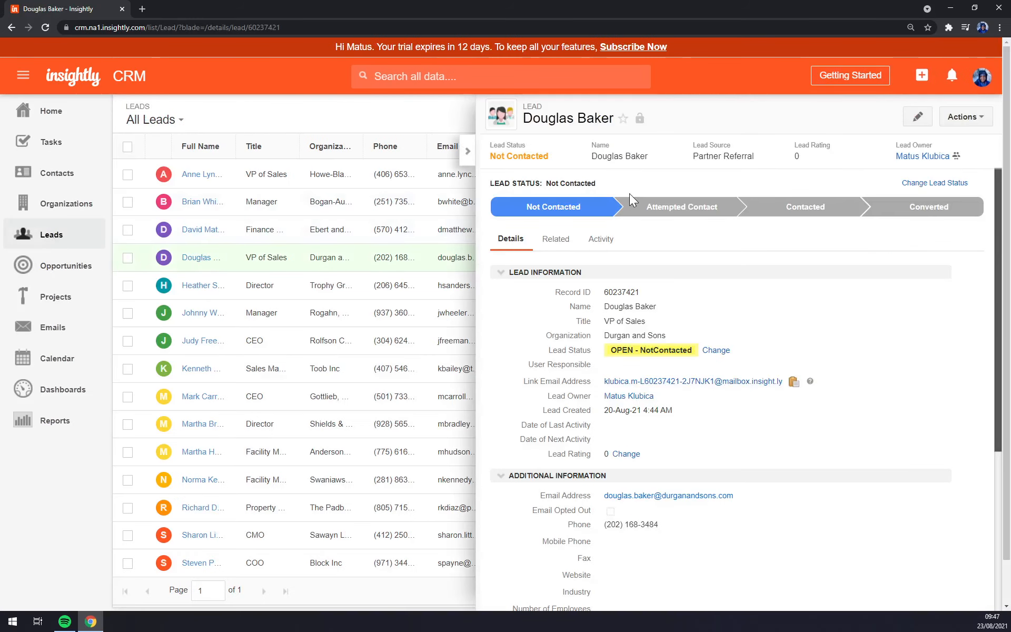
pyautogui.click(468, 151)
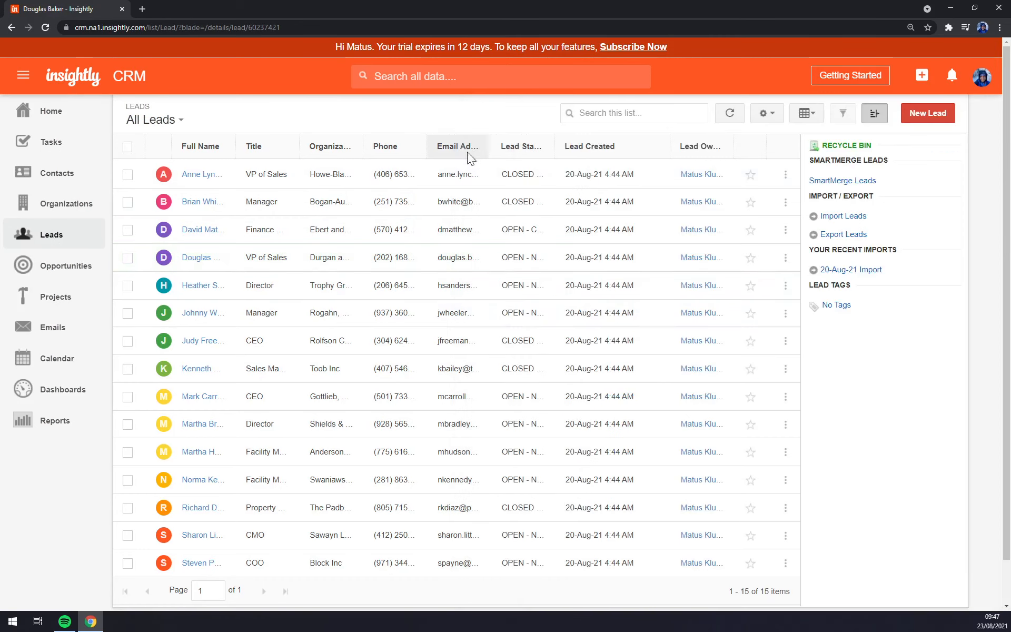
# Step: Browse Organizations and Contacts, check the MStone Company ltt contact's Actions, then return to Opportunities
pyautogui.click(56, 210)
pyautogui.click(91, 182)
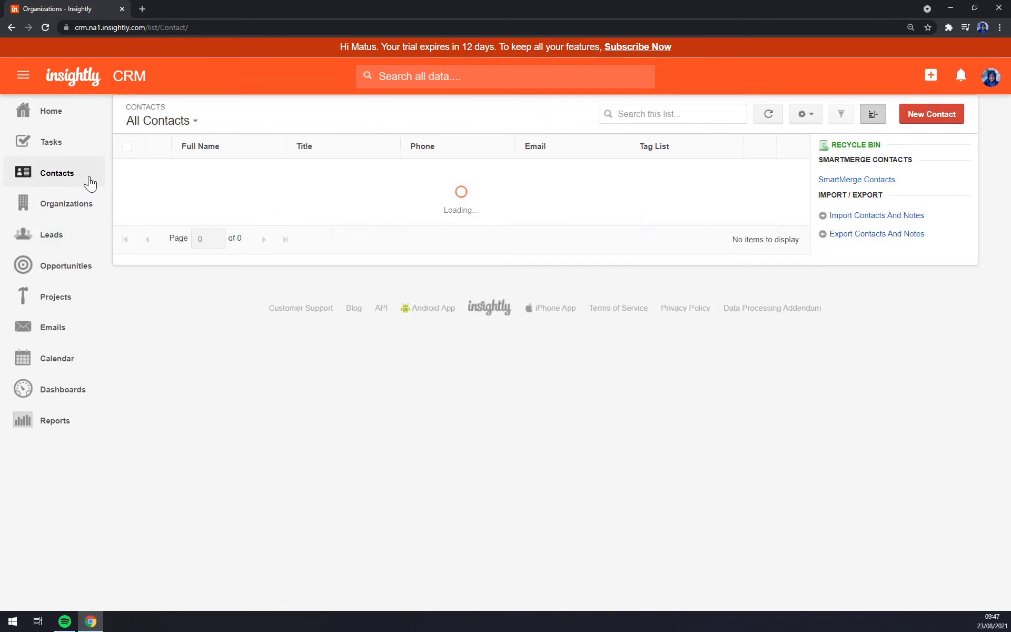
pyautogui.click(199, 232)
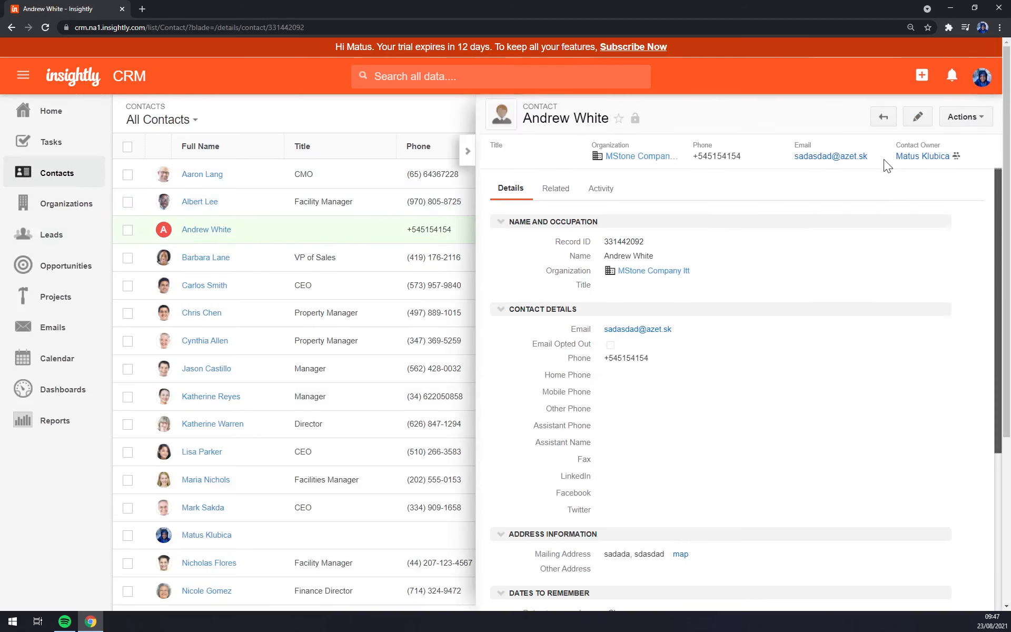
pyautogui.click(964, 117)
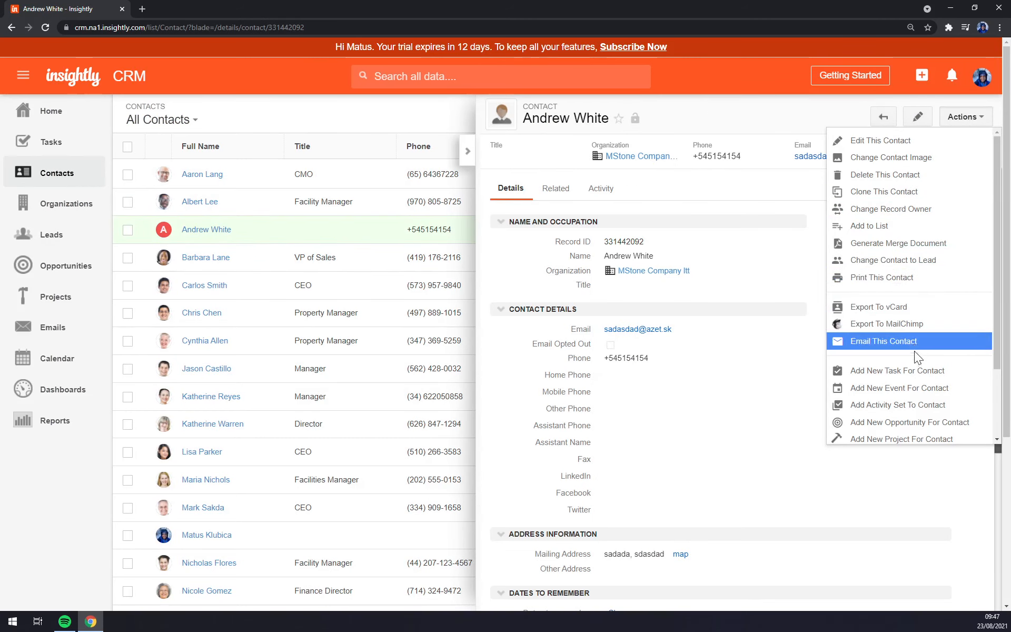
pyautogui.scroll(-2, 919, 363)
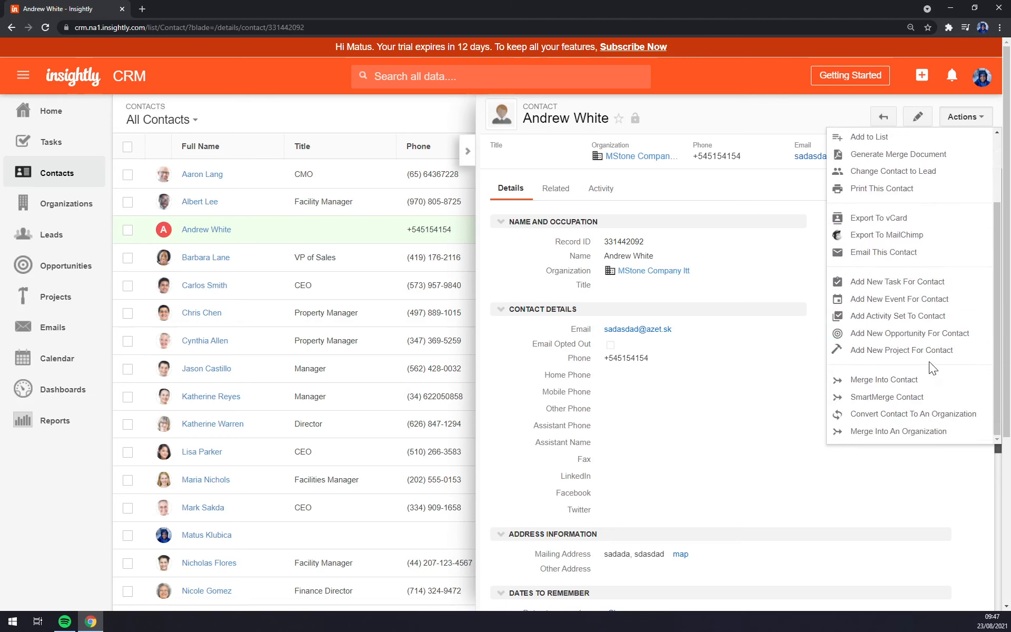
pyautogui.scroll(2, 930, 362)
pyautogui.click(320, 107)
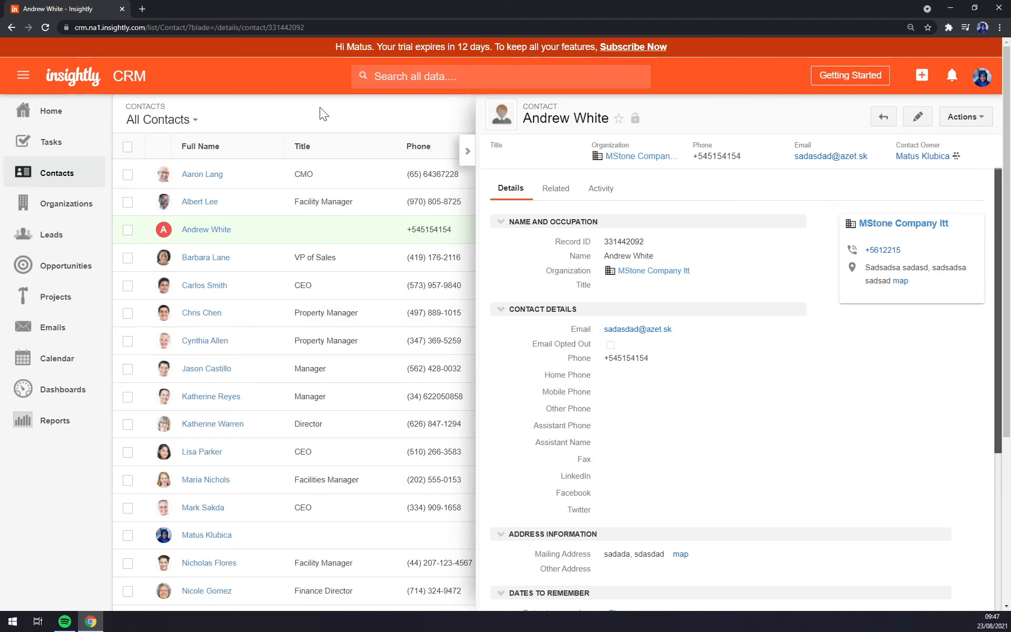
pyautogui.click(59, 266)
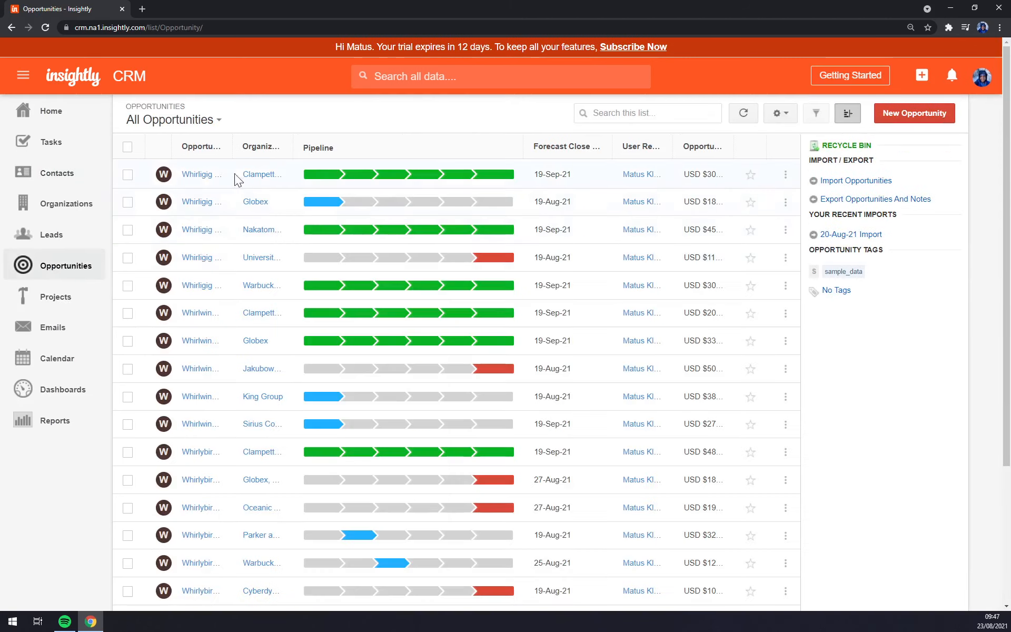
# Step: Widen the Organization column and review the Clampett Oil and Gas, Singapore opportunity and organization
pyautogui.moveTo(295, 147); pyautogui.dragTo(367, 149)
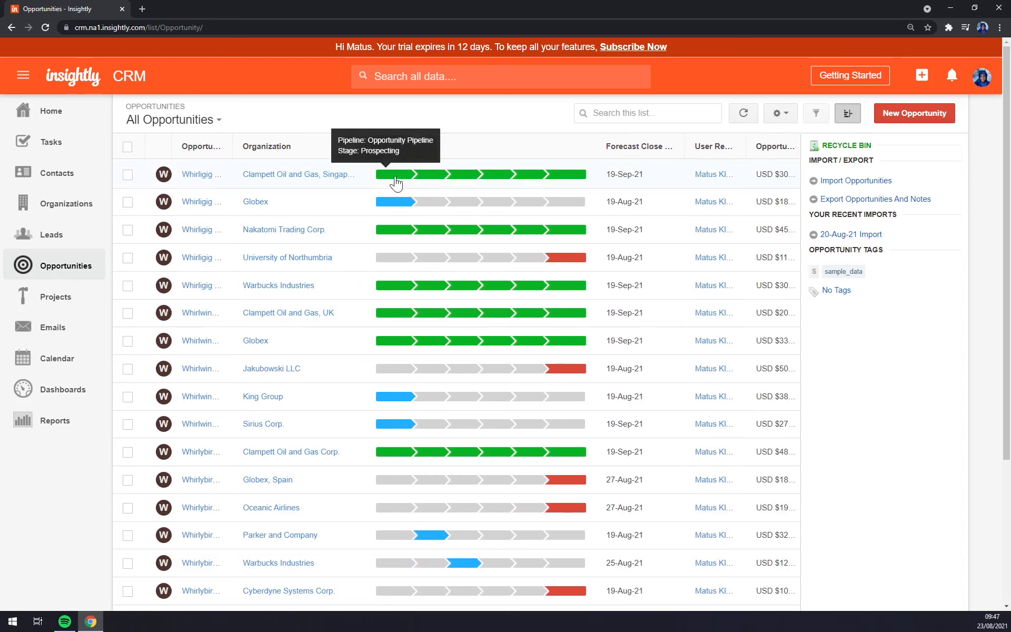
pyautogui.click(441, 183)
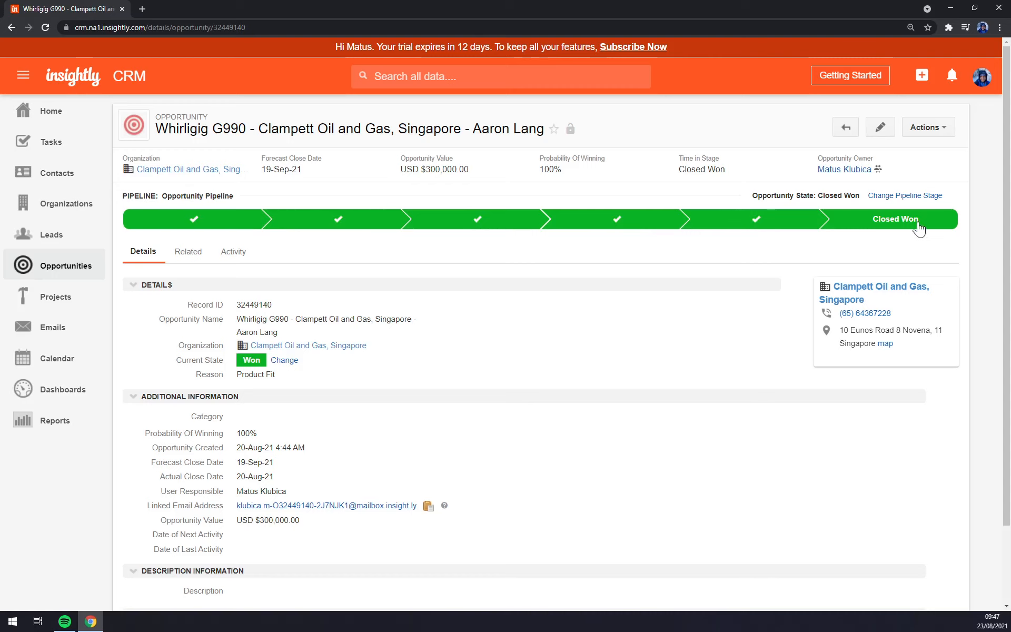
pyautogui.moveTo(410, 333)
pyautogui.click(67, 267)
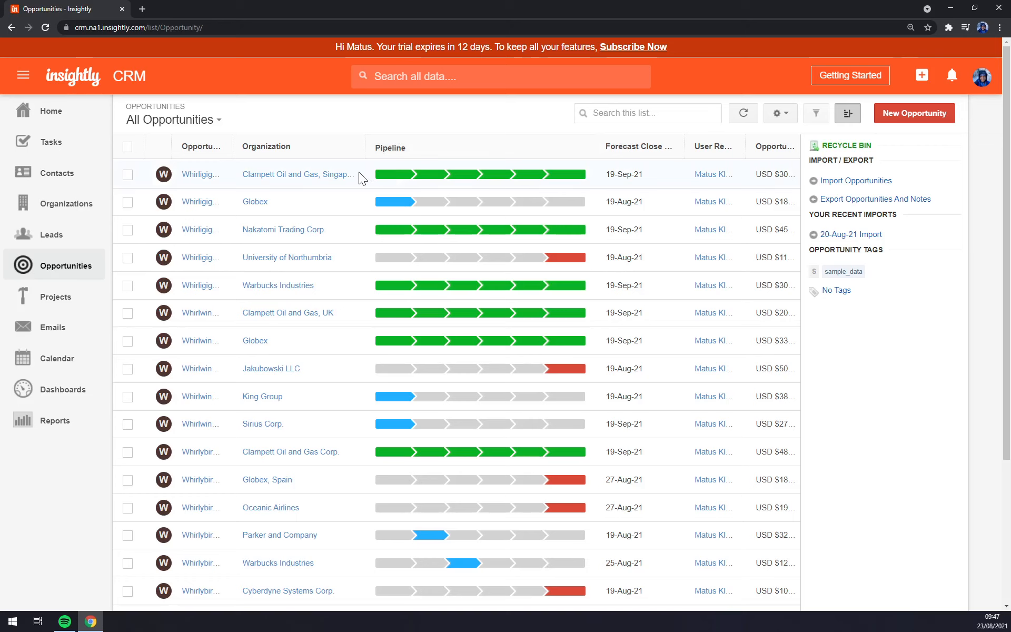
pyautogui.click(293, 175)
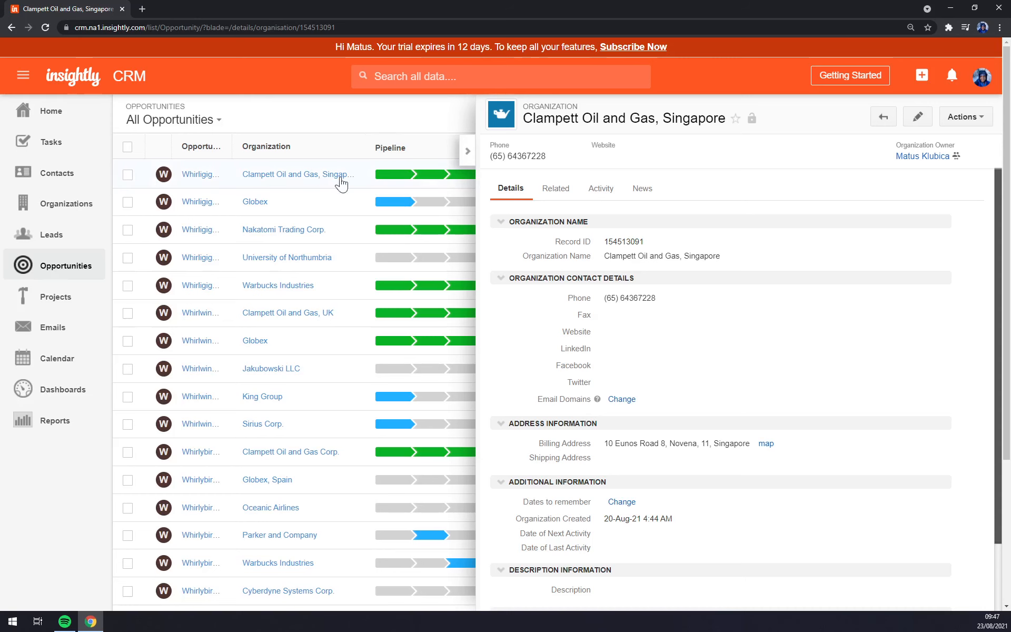
pyautogui.click(395, 174)
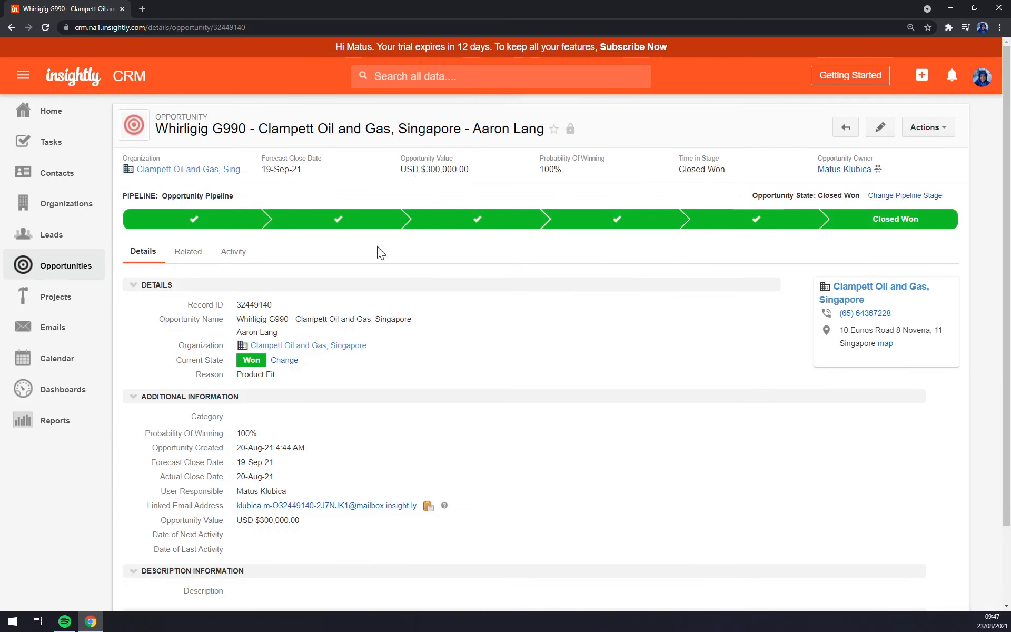
pyautogui.click(60, 269)
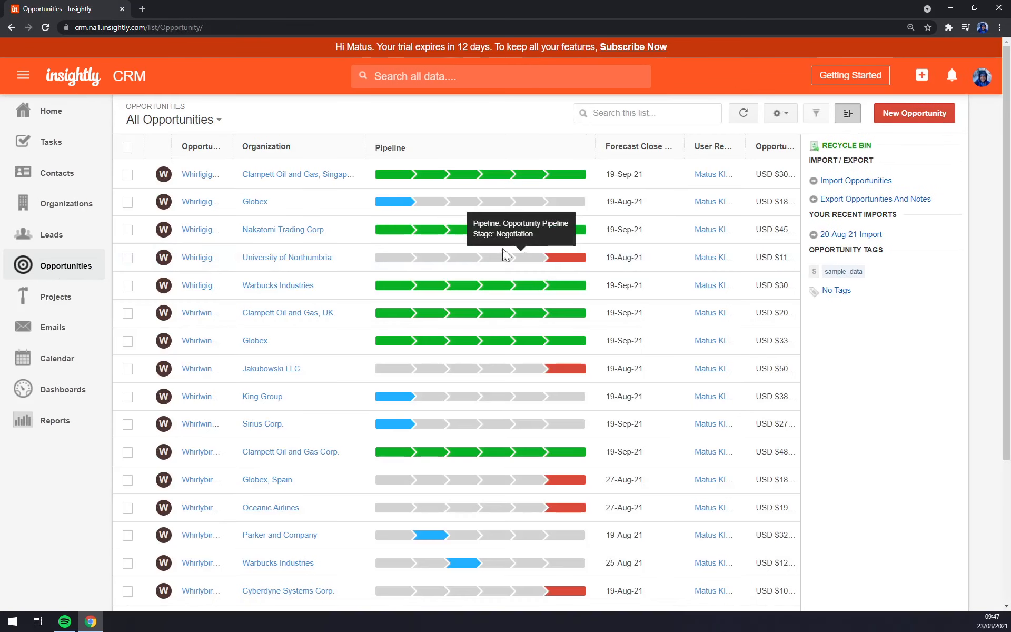
# Step: Review the University of Northumbria organization and its Closed Lost Whirligig G990 opportunity
pyautogui.click(322, 262)
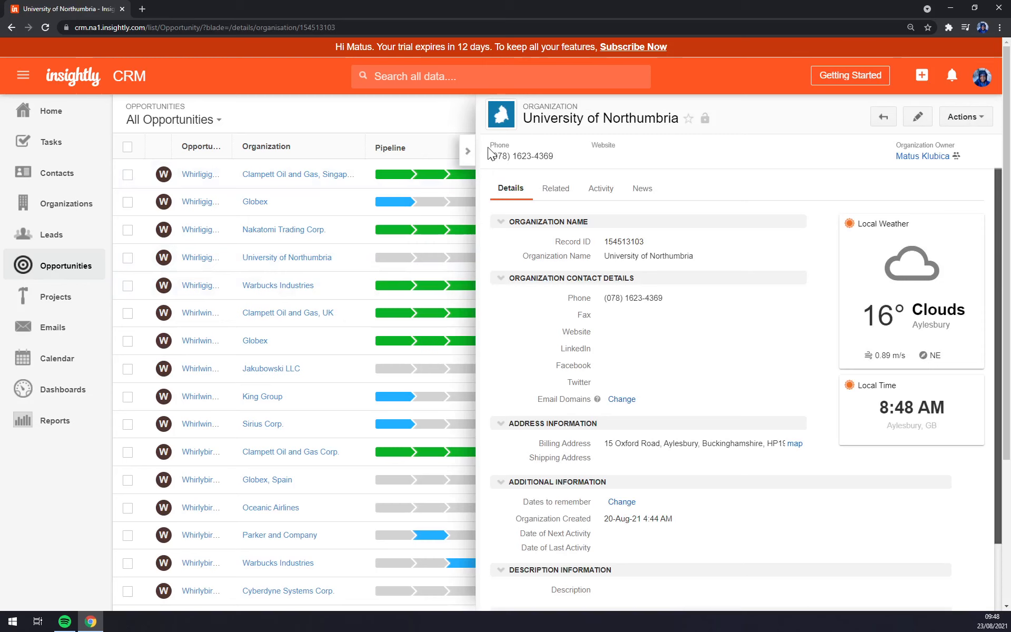
pyautogui.click(467, 151)
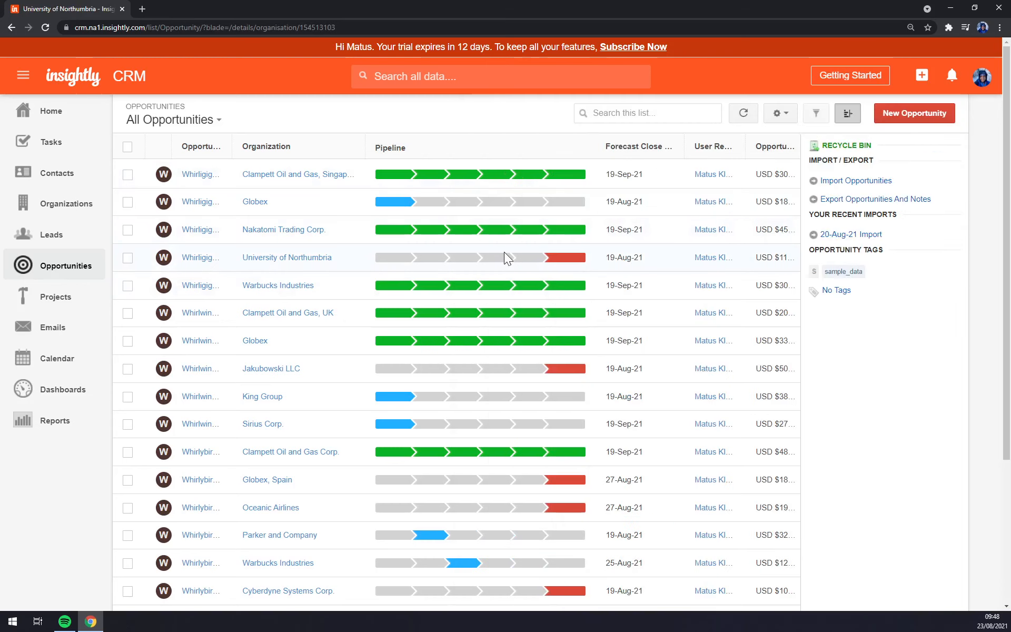
pyautogui.click(564, 257)
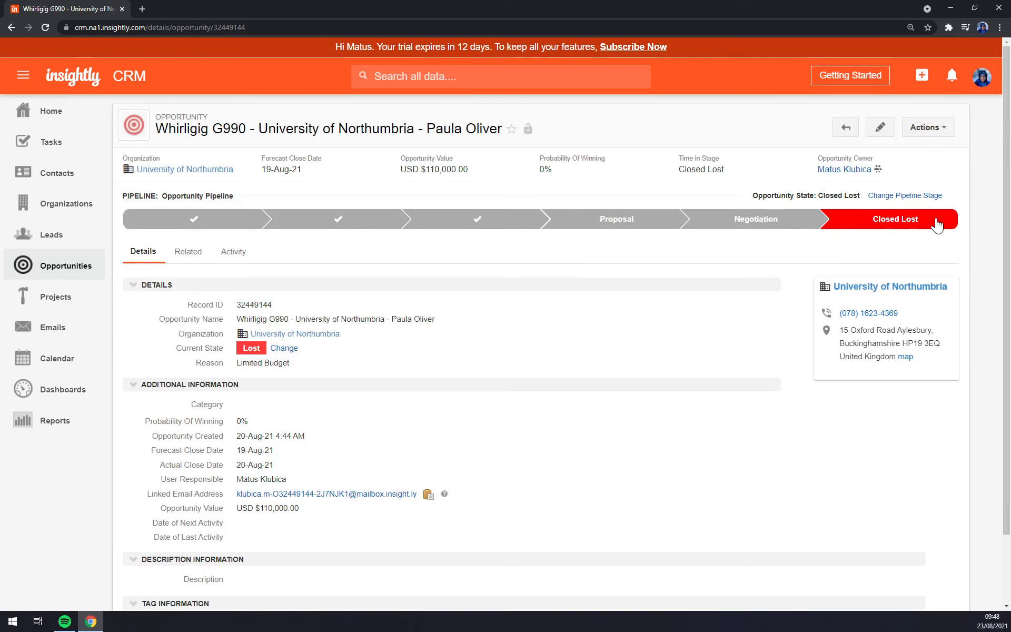
pyautogui.click(79, 264)
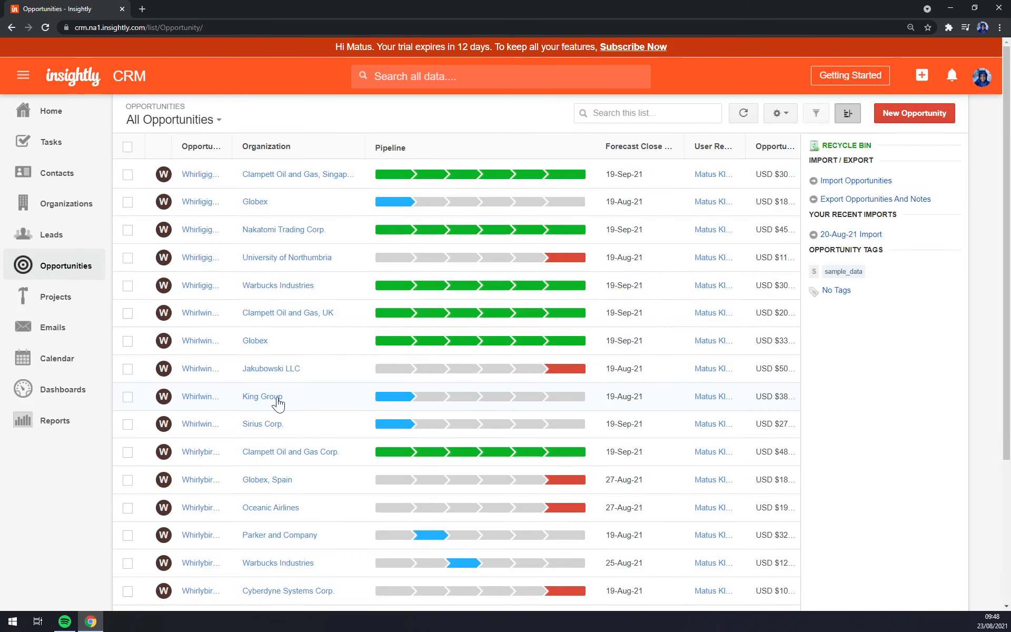
# Step: Move the Whirlwinder X520 – King Group opportunity to the Qualification stage
pyautogui.click(410, 403)
pyautogui.click(385, 223)
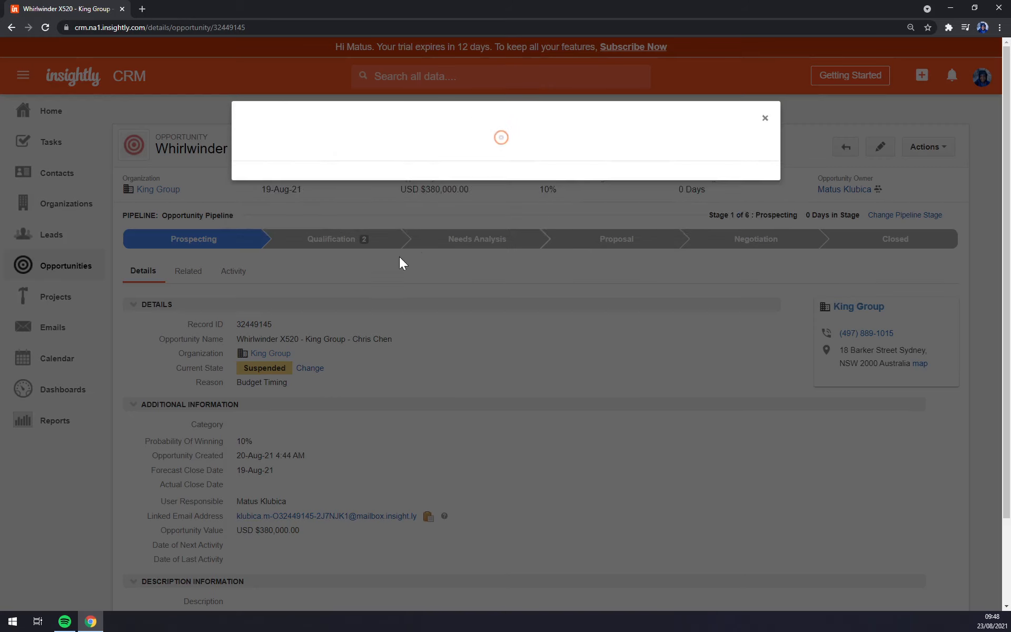
pyautogui.click(722, 363)
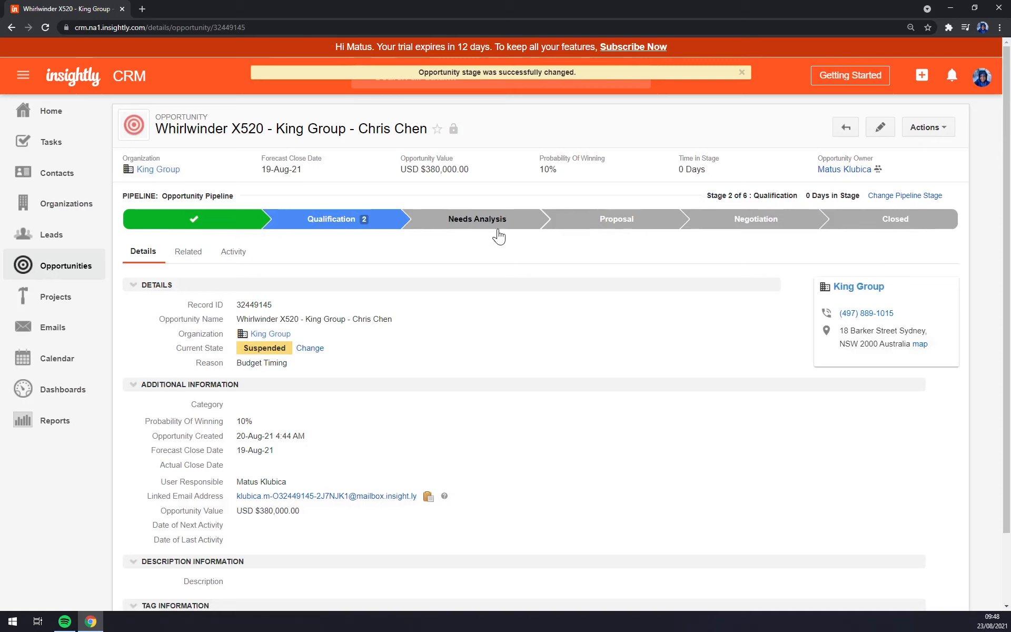
pyautogui.moveTo(147, 422); pyautogui.dragTo(256, 425)
pyautogui.click(307, 421)
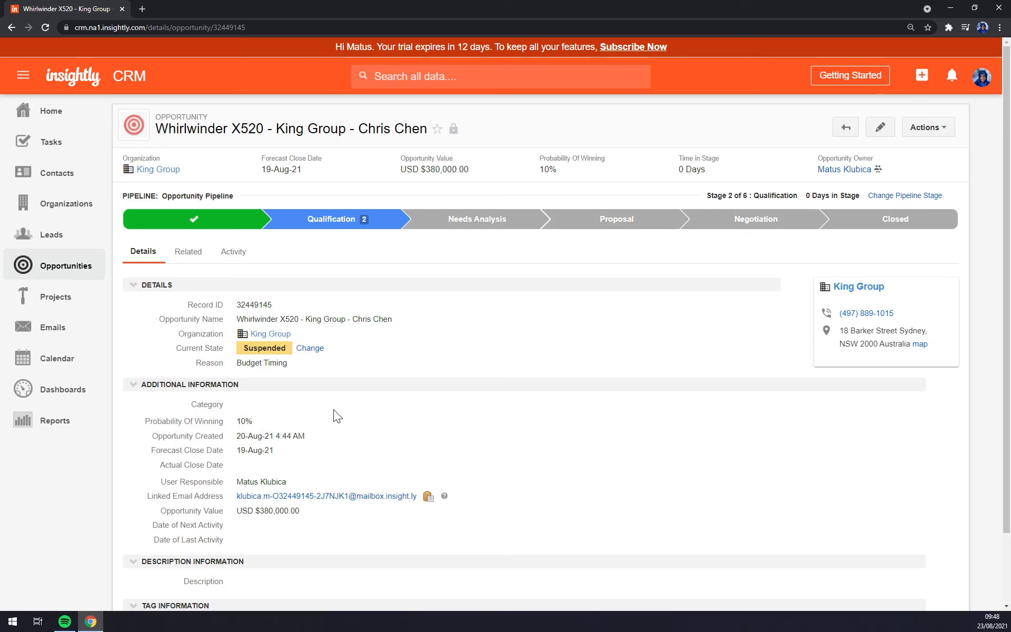
pyautogui.click(89, 272)
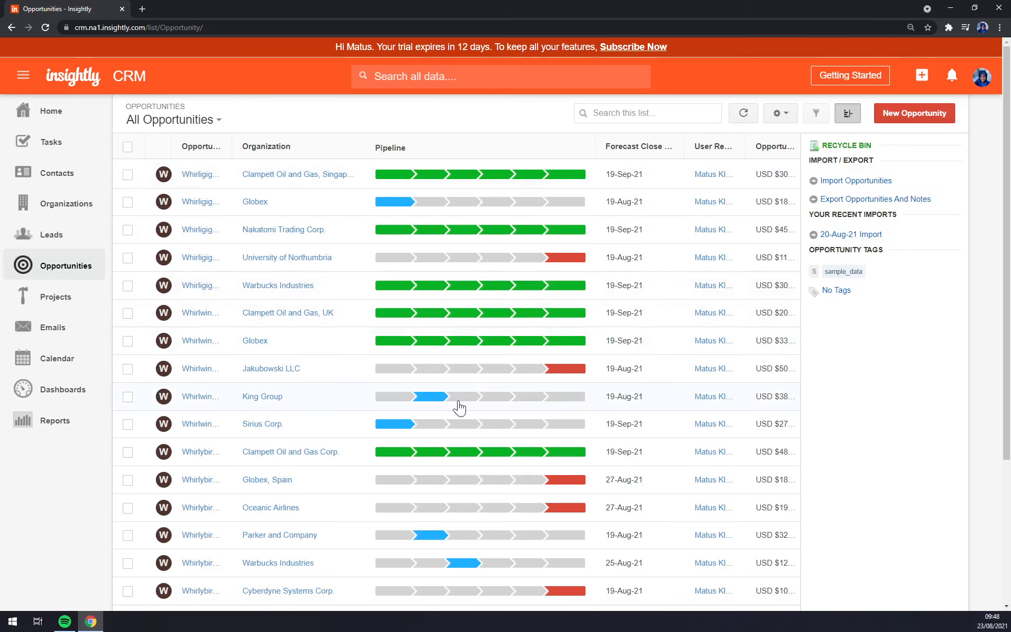
# Step: Advance the King Group opportunity from Qualification to the Proposal stage
pyautogui.click(472, 406)
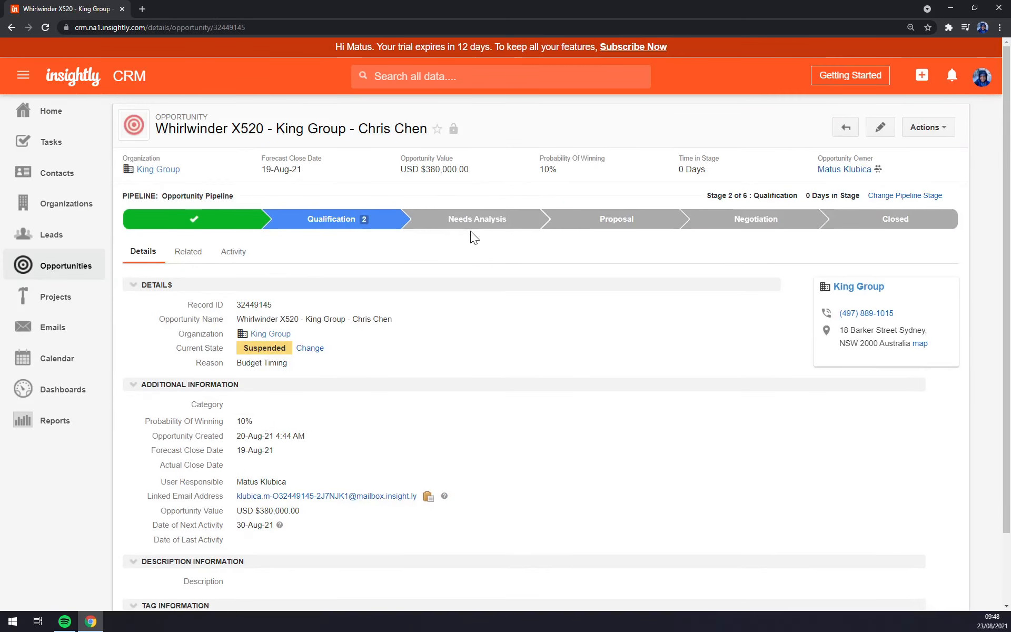
pyautogui.click(614, 220)
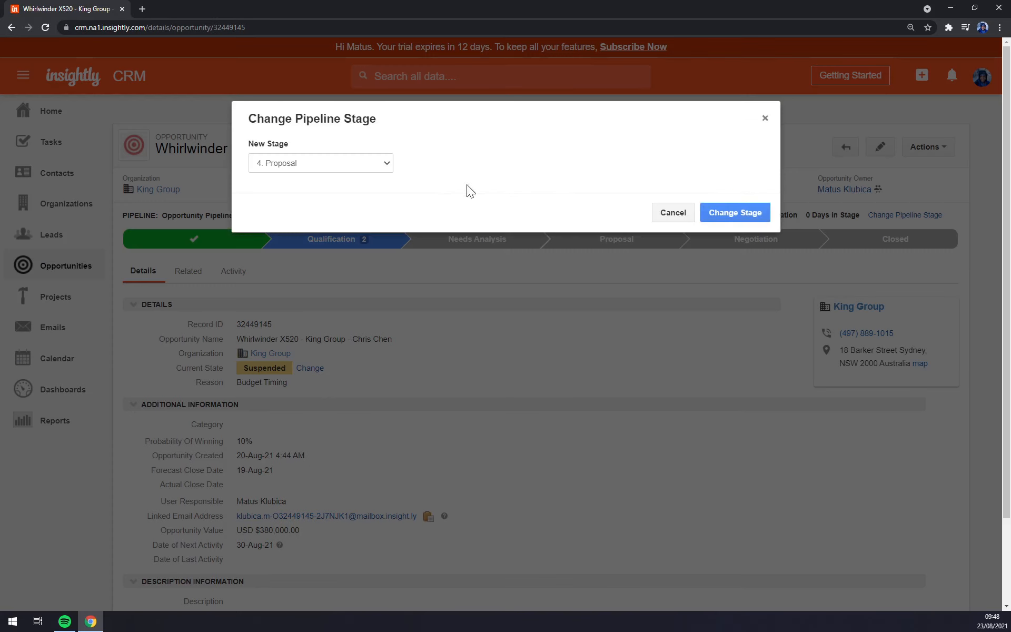
pyautogui.click(733, 214)
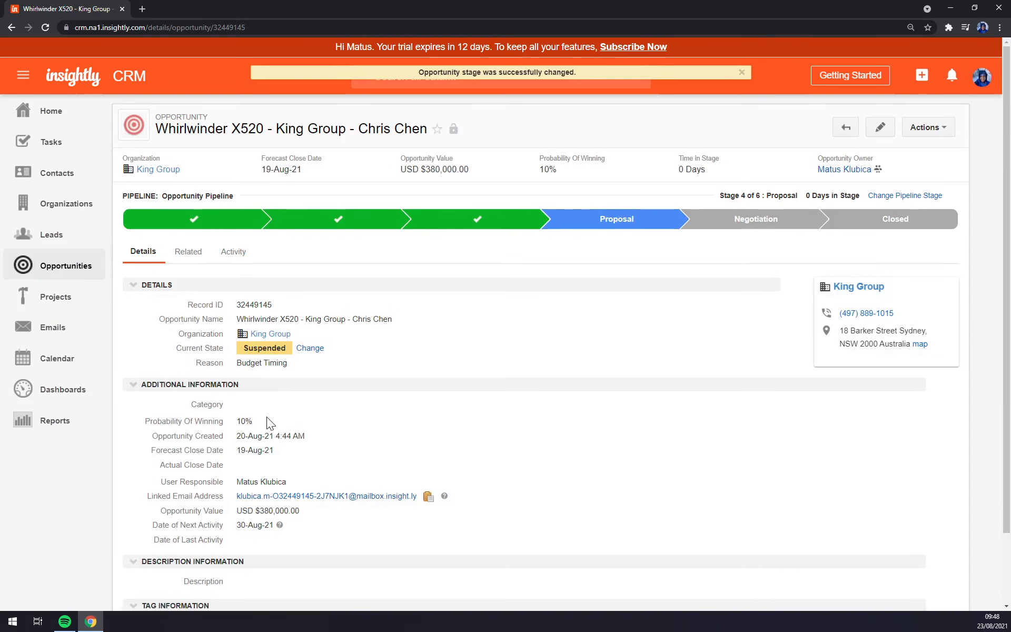
# Step: Change the King Group opportunity's probability of winning from 10% to 70%
pyautogui.click(264, 422)
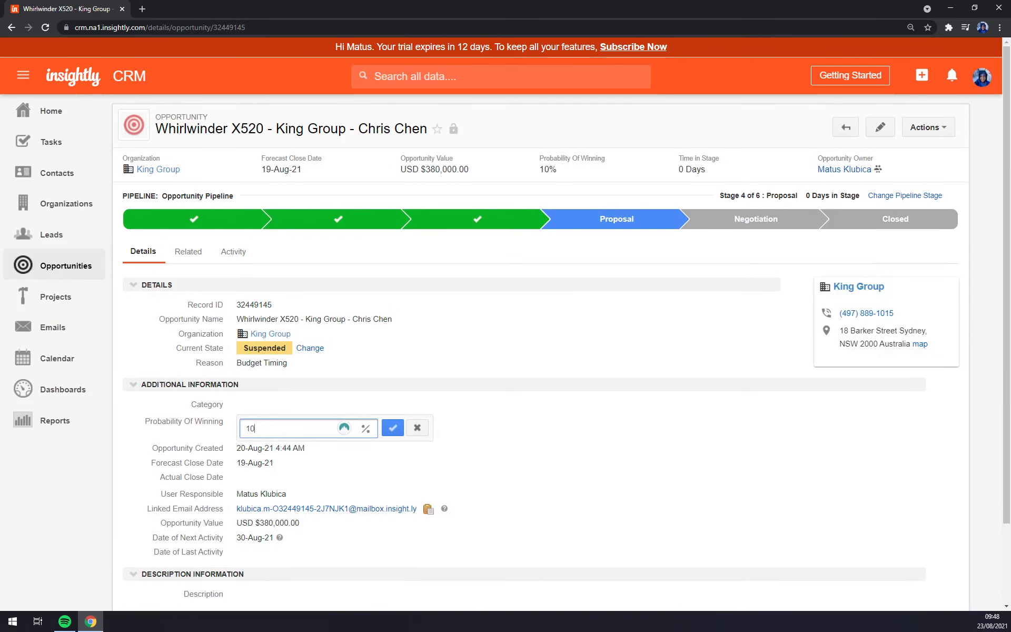
pyautogui.press('BackSpace')
pyautogui.write('70')
pyautogui.press('BackSpace')
pyautogui.press('BackSpace')
pyautogui.press('BackSpace')
pyautogui.write('70')
pyautogui.click(393, 429)
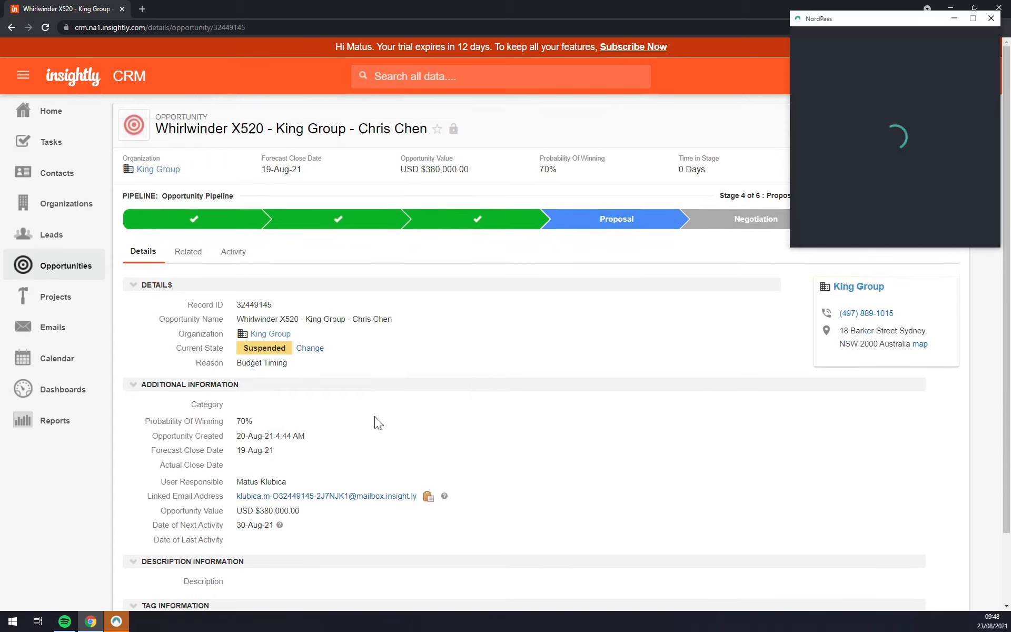
pyautogui.click(992, 19)
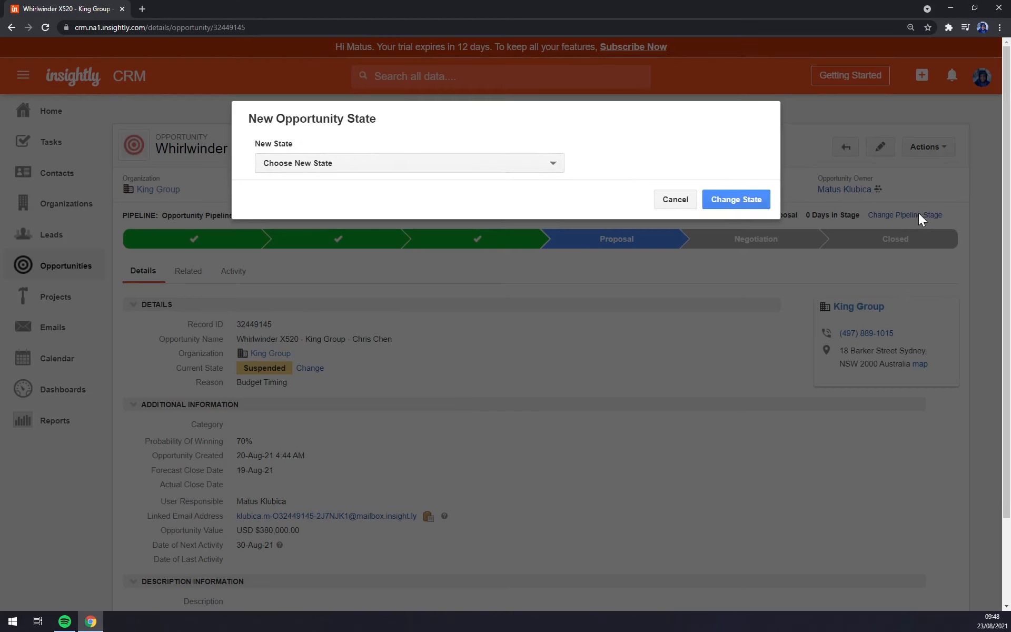
# Step: Set the King Group opportunity's state to Won with reason Product Fit
pyautogui.click(375, 167)
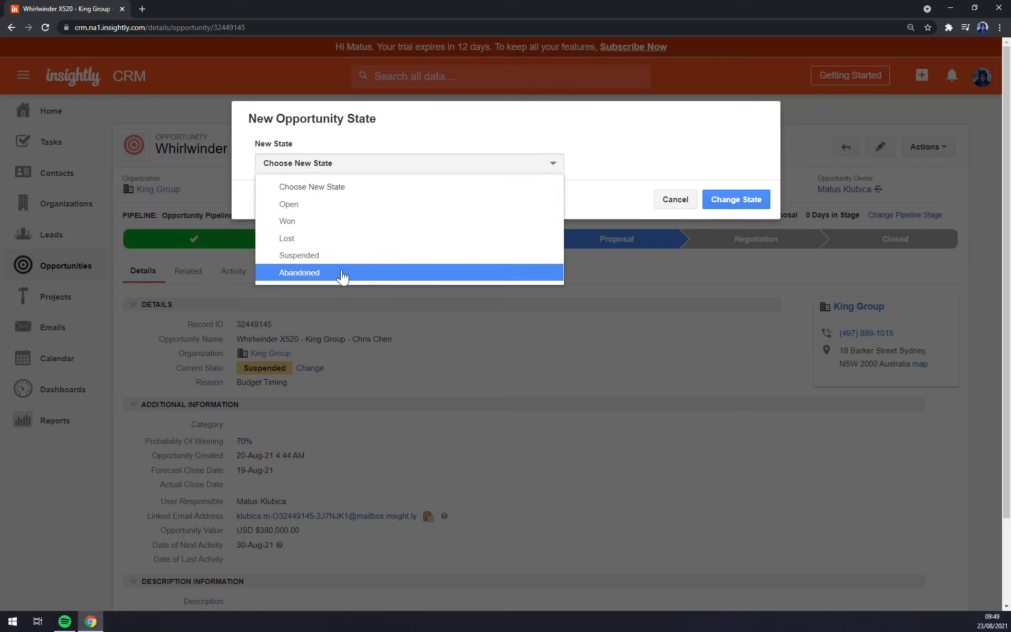
pyautogui.click(314, 221)
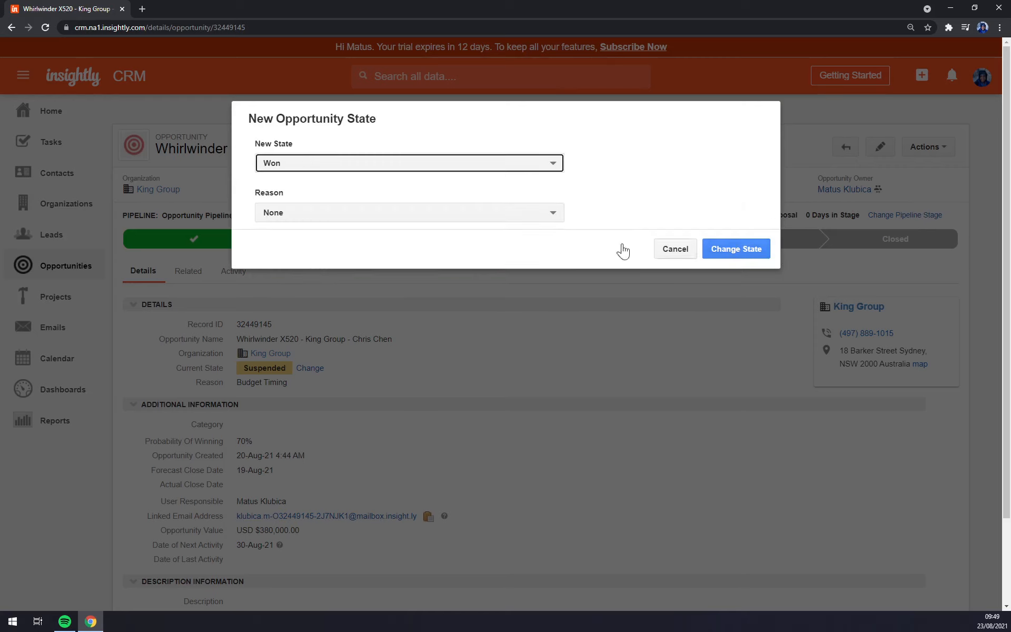
pyautogui.click(314, 217)
pyautogui.click(340, 254)
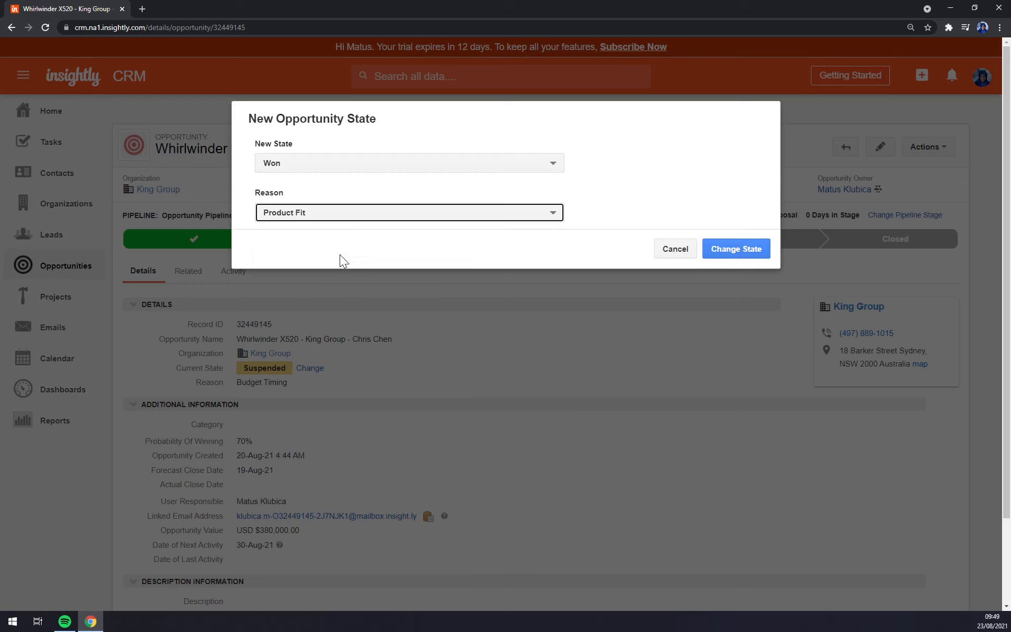
pyautogui.click(759, 256)
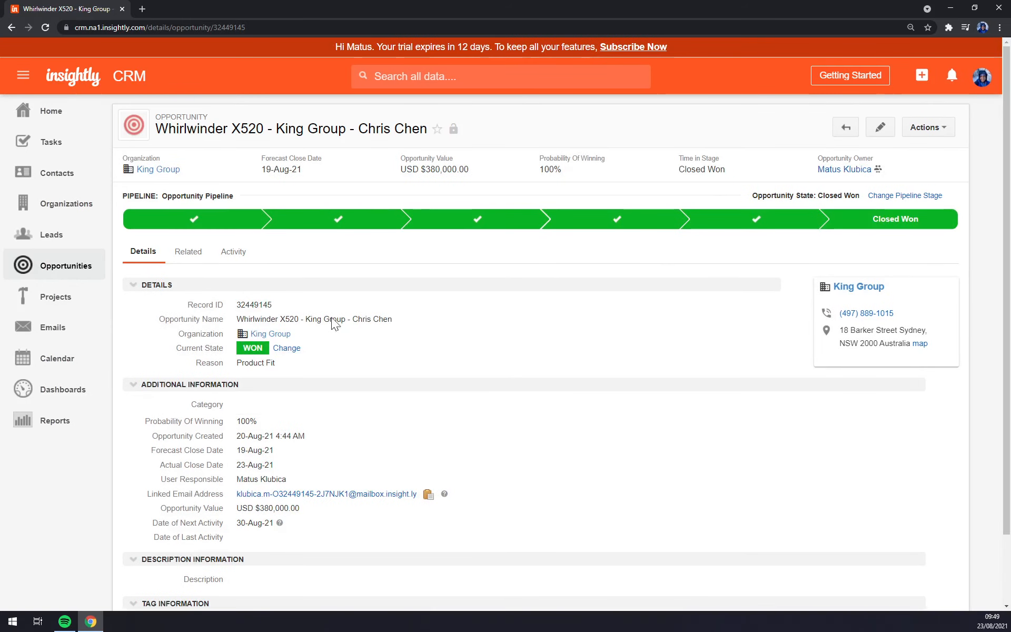
pyautogui.click(57, 297)
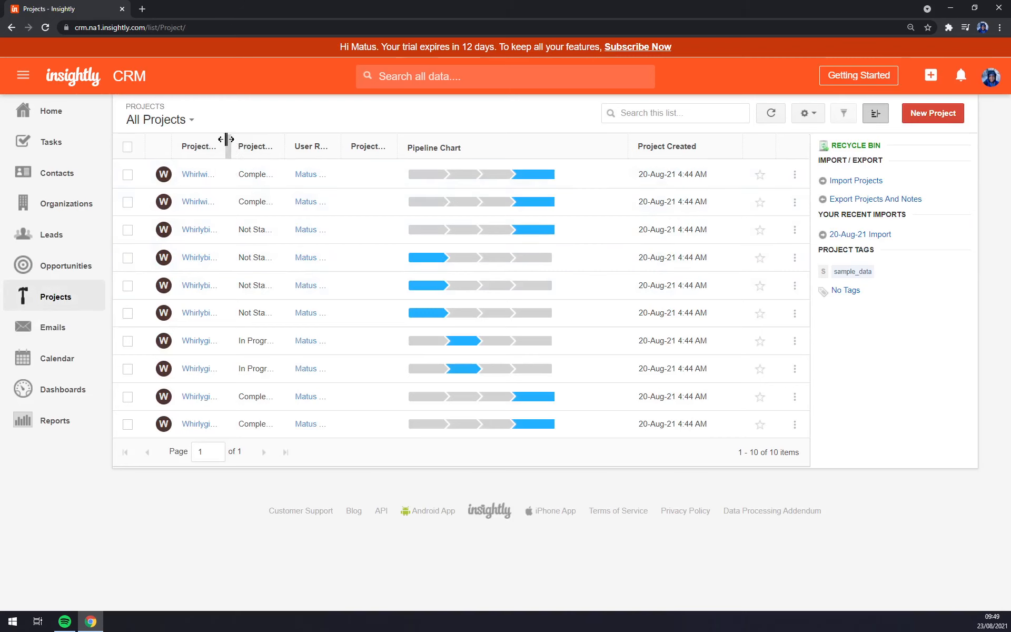
# Step: Widen the Projects list's Project Name column to show full names, then view Emails
pyautogui.moveTo(226, 139); pyautogui.dragTo(455, 153)
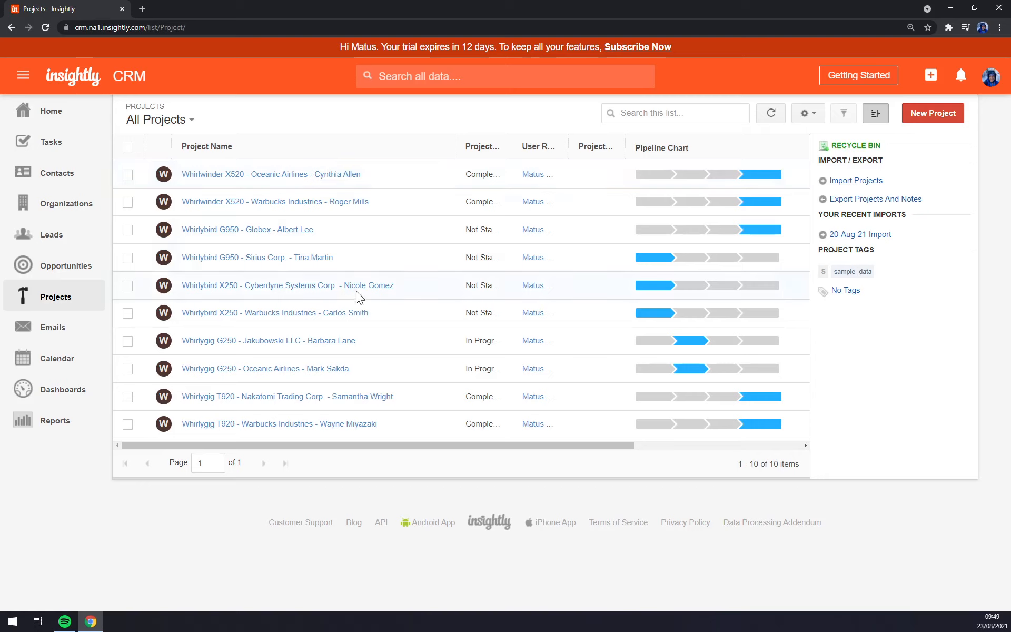
pyautogui.click(52, 330)
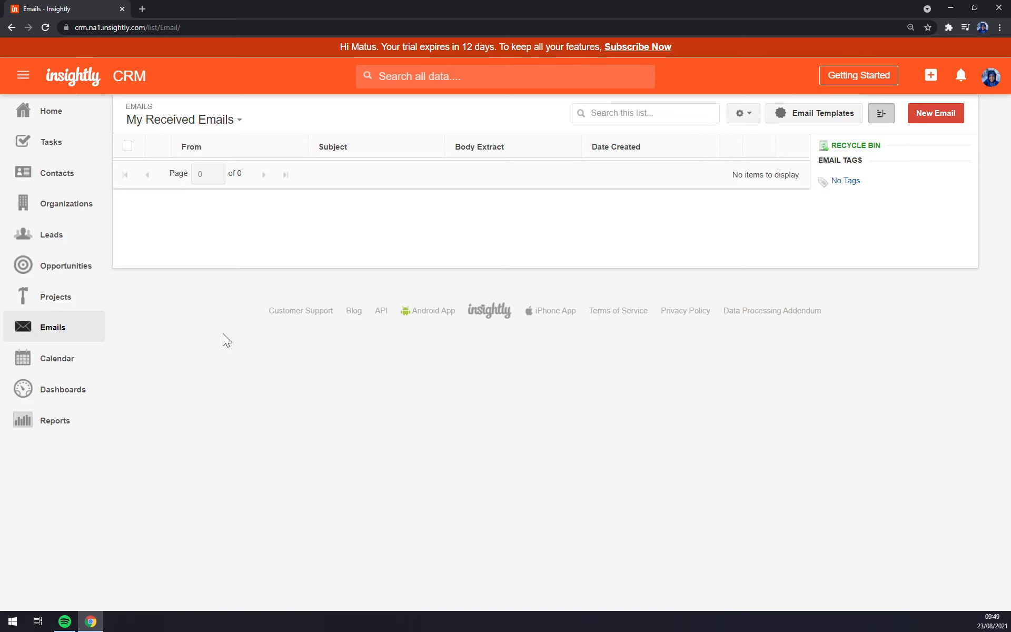
# Step: In the August 2021 calendar, view the 4:00 PM Meeting on the 23rd
pyautogui.click(74, 359)
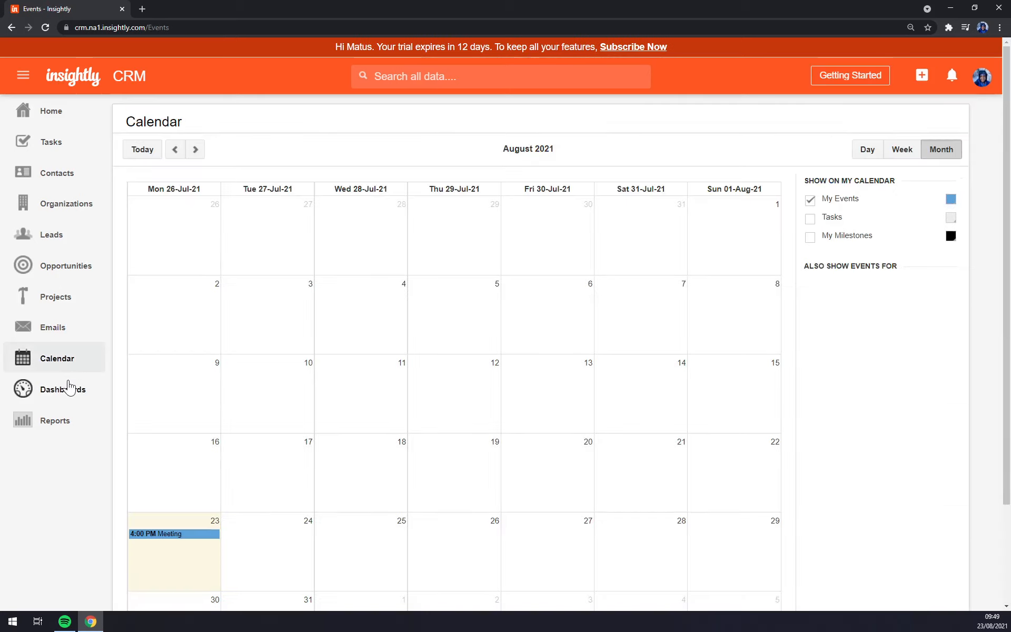
pyautogui.scroll(-2, 162, 362)
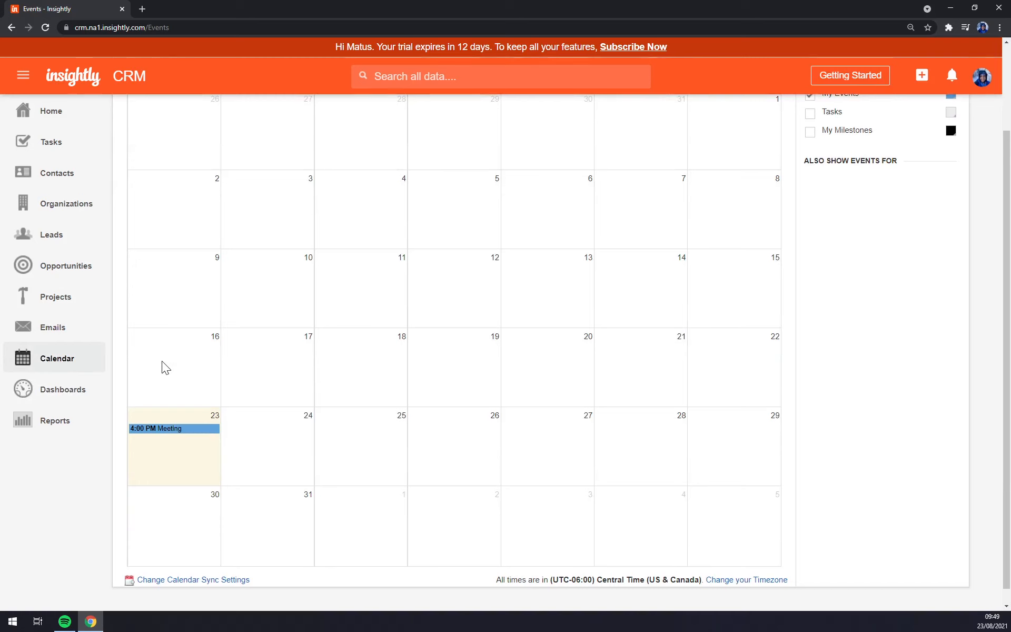
pyautogui.click(176, 429)
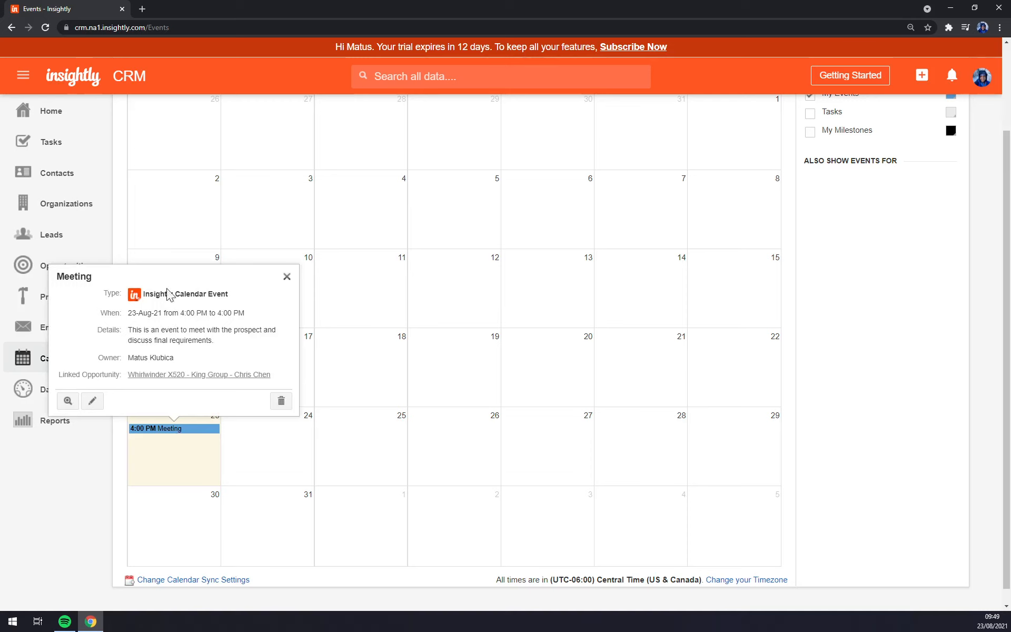
pyautogui.click(166, 429)
# Step: Cancel a new event started on 23 August, then go via Dashboards to Reports
pyautogui.click(190, 462)
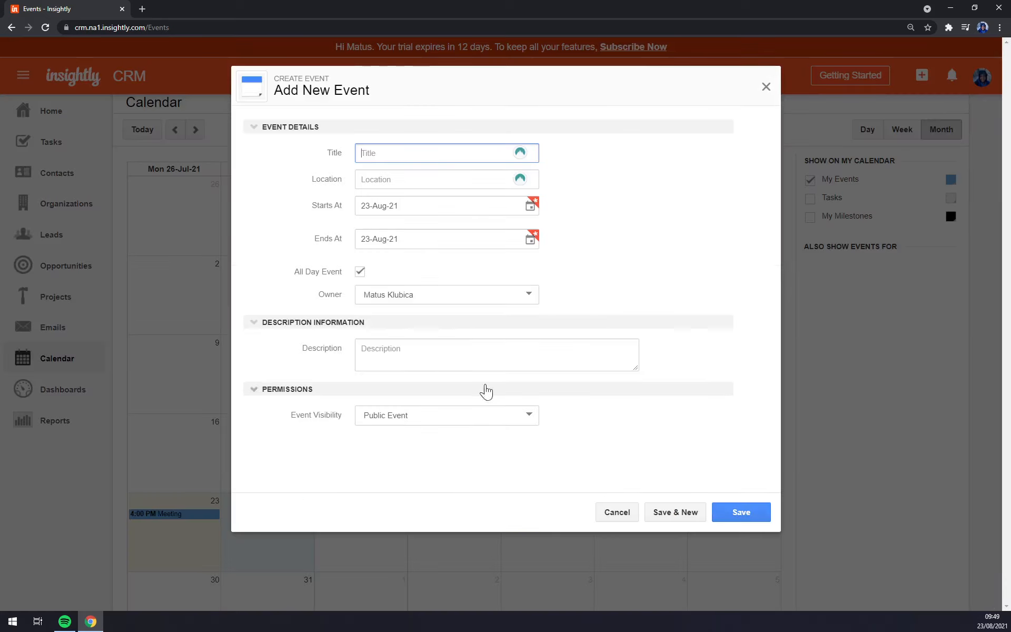
pyautogui.click(615, 522)
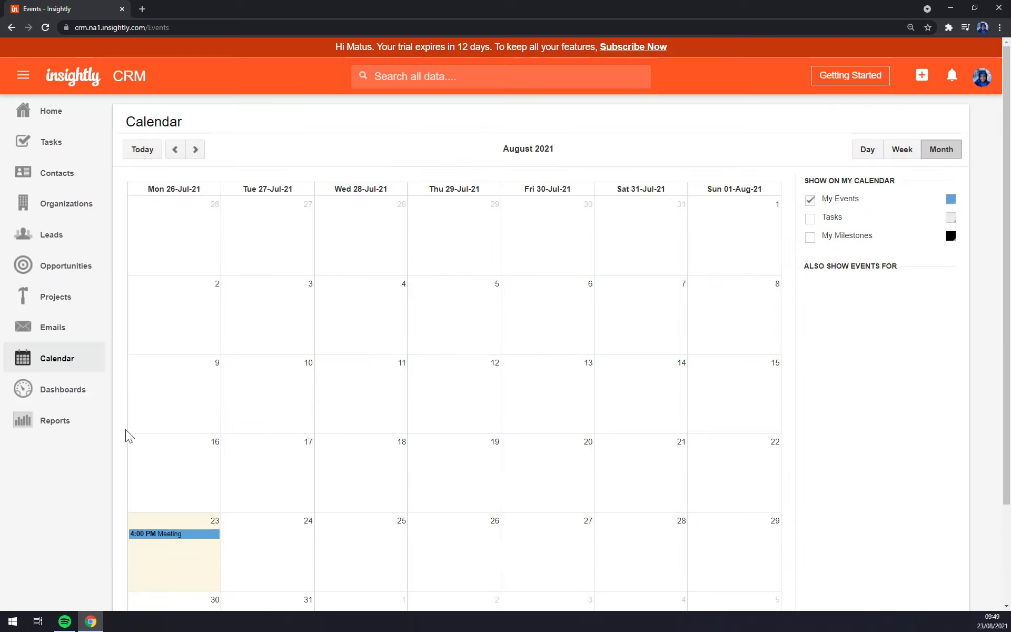
pyautogui.click(58, 406)
pyautogui.click(62, 425)
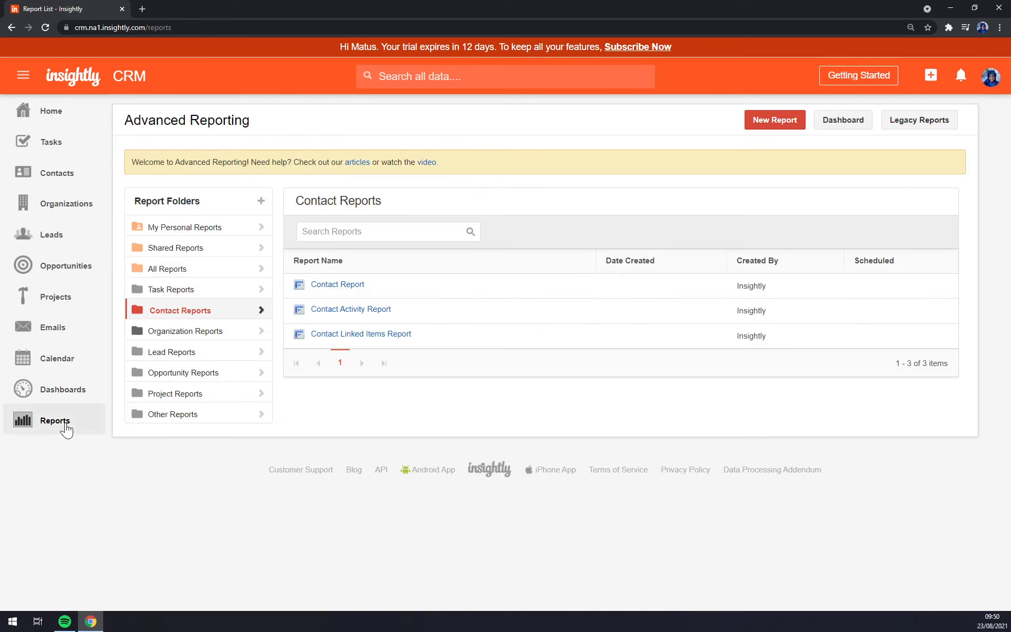